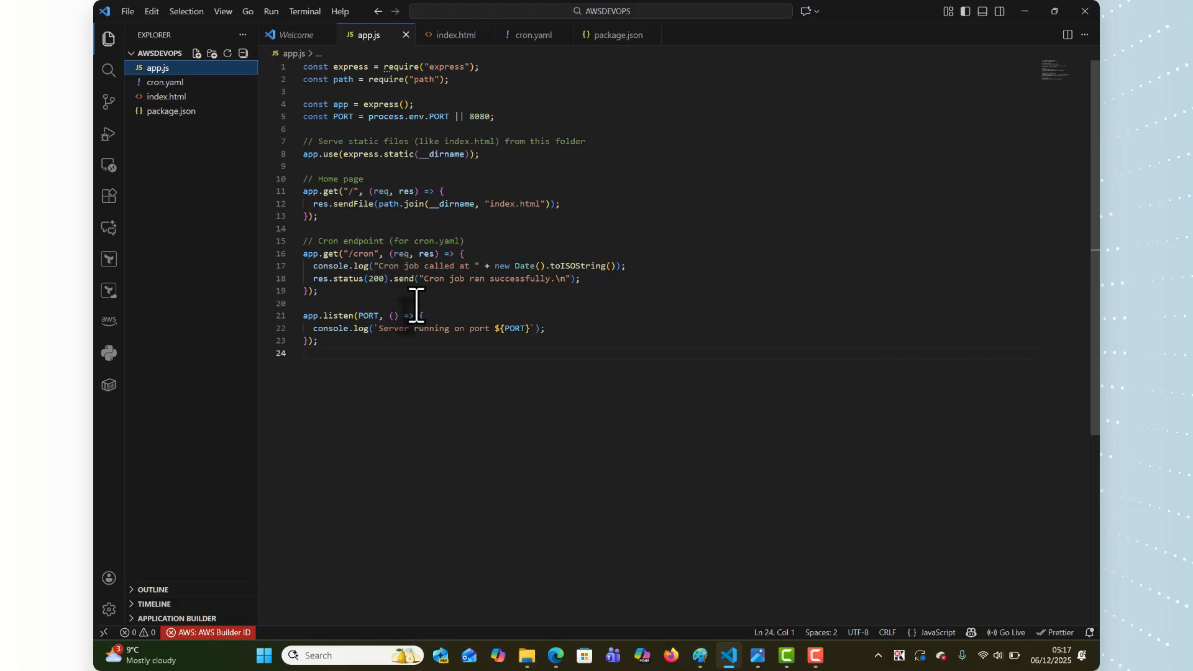
# Step: Review the contents of cron.yaml, index.html and package.json in the AWSDEVOPS project
pyautogui.click(165, 82)
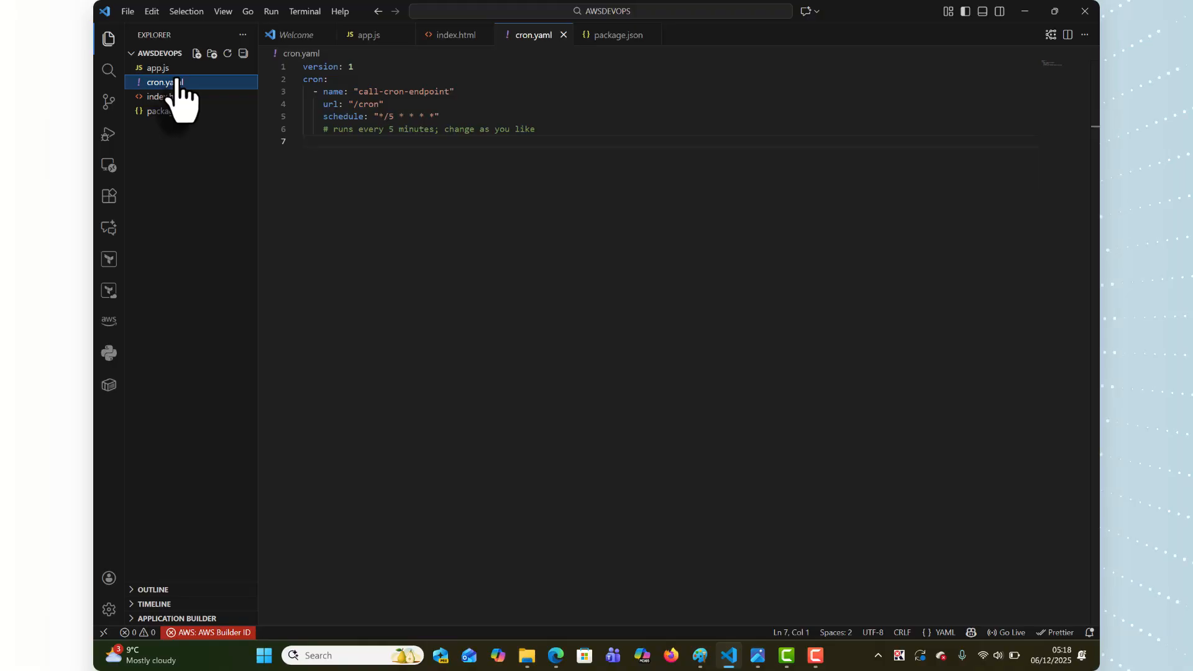
pyautogui.click(167, 98)
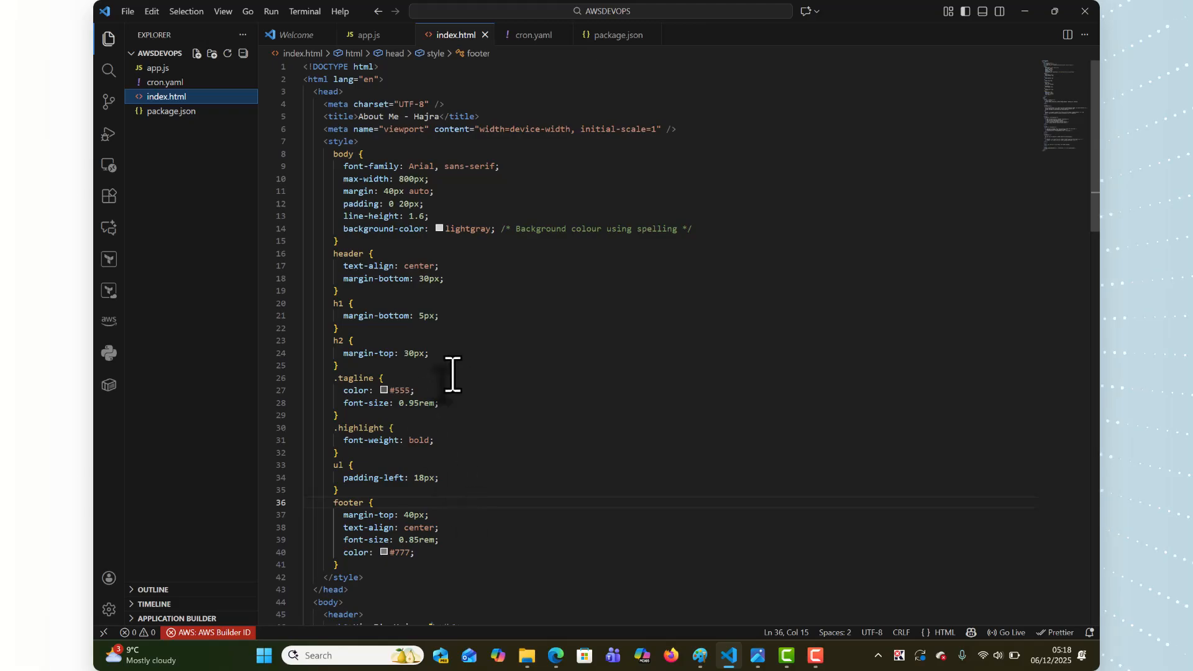
pyautogui.click(173, 112)
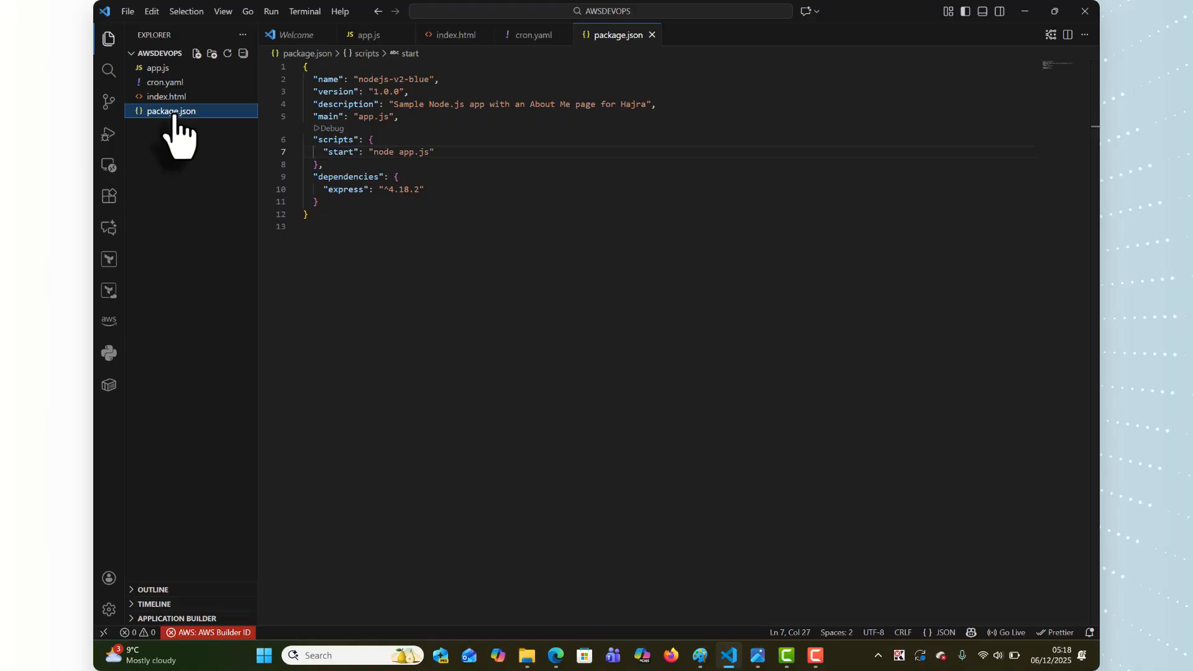
pyautogui.scroll(-1, 670, 187)
pyautogui.scroll(1, 670, 186)
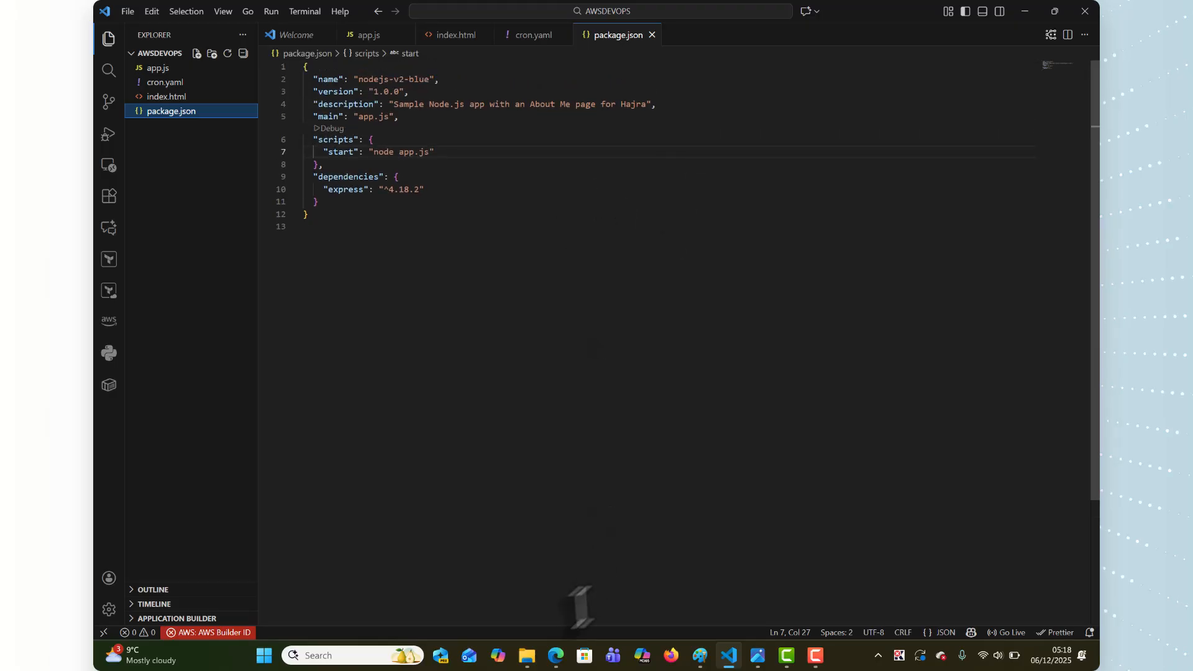
# Step: Switch to GitHub in the Edge browser and start a new repository from the dashboard
pyautogui.click(555, 655)
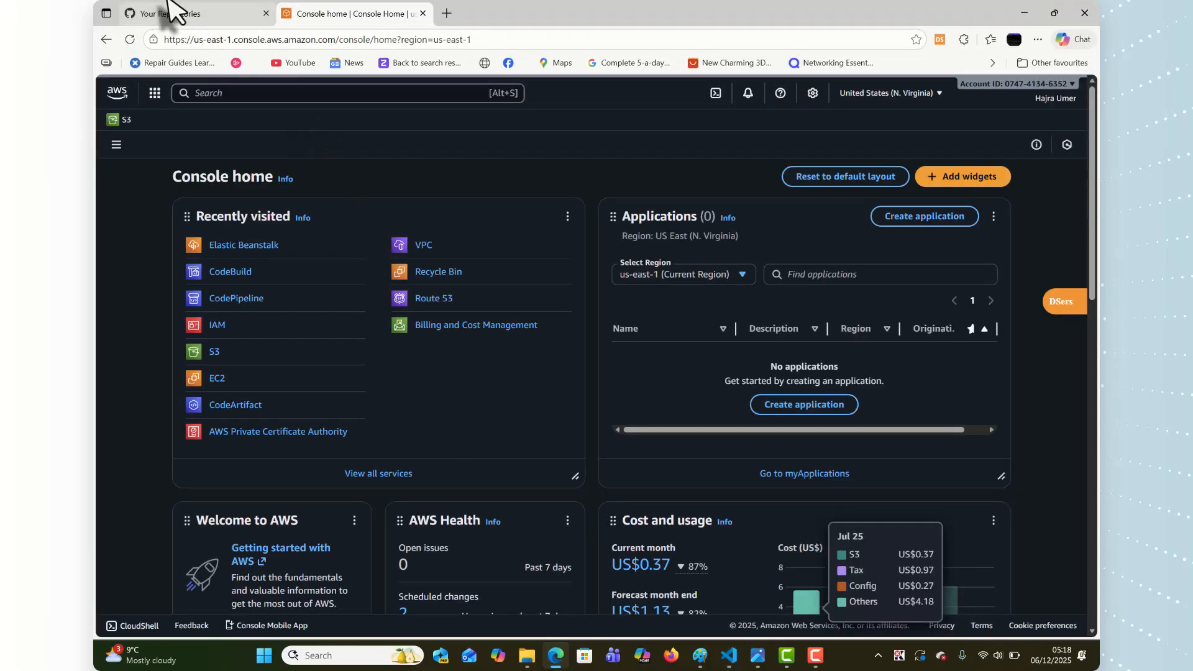
pyautogui.click(180, 13)
pyautogui.click(117, 96)
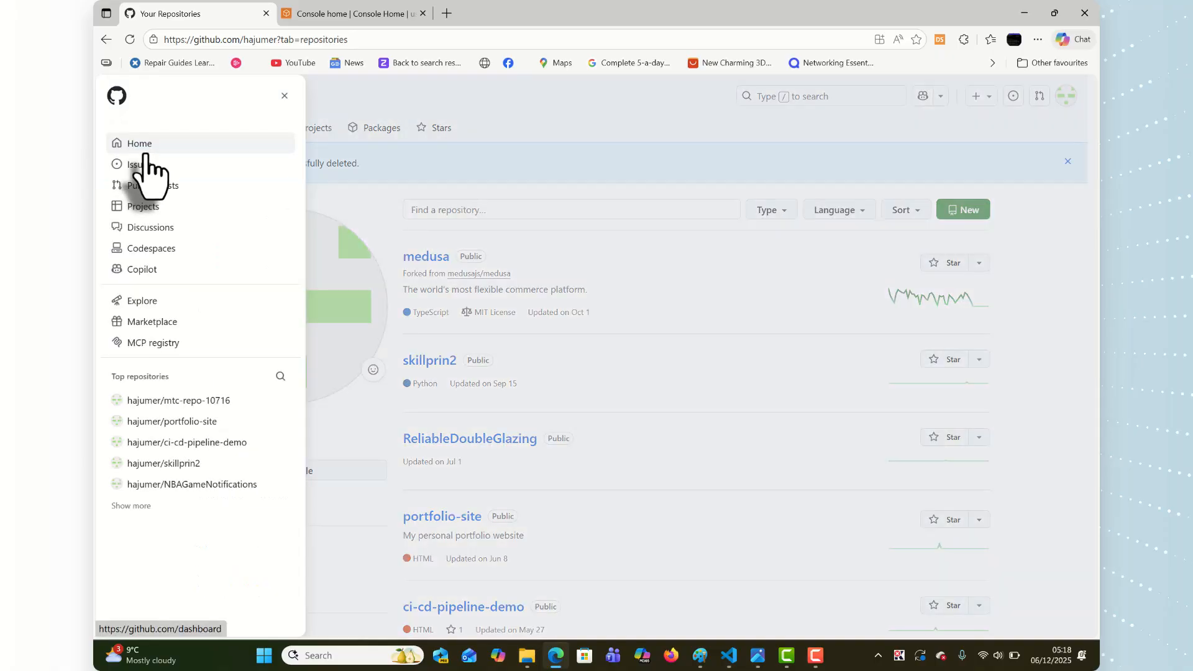
pyautogui.click(146, 148)
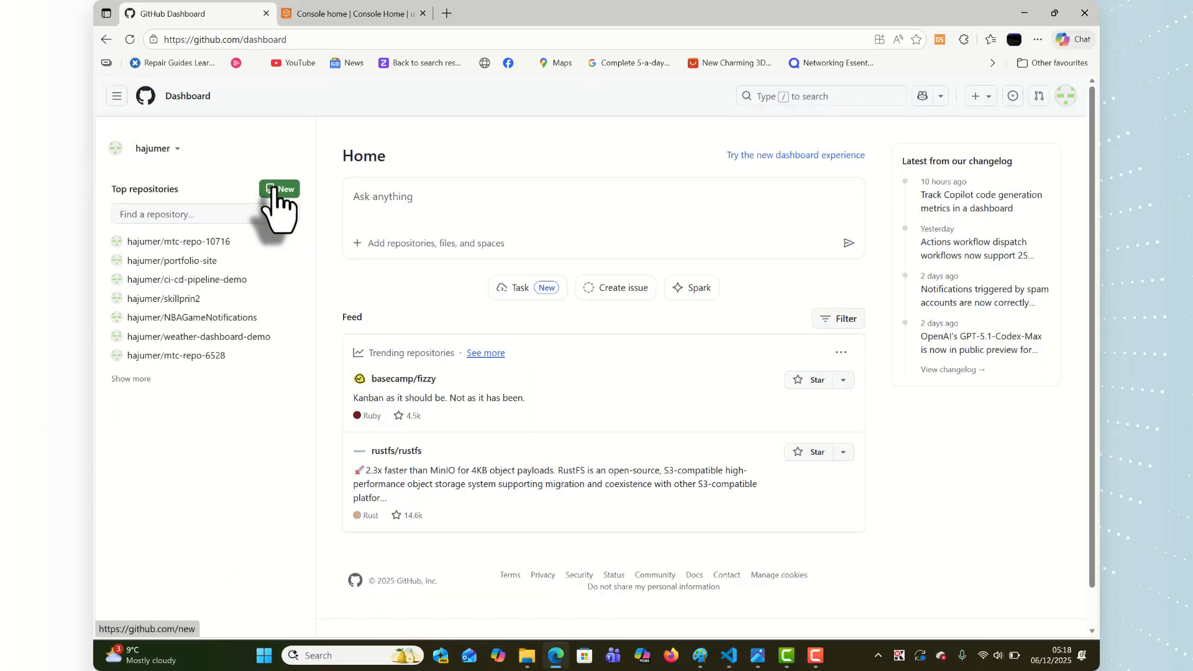
pyautogui.click(275, 191)
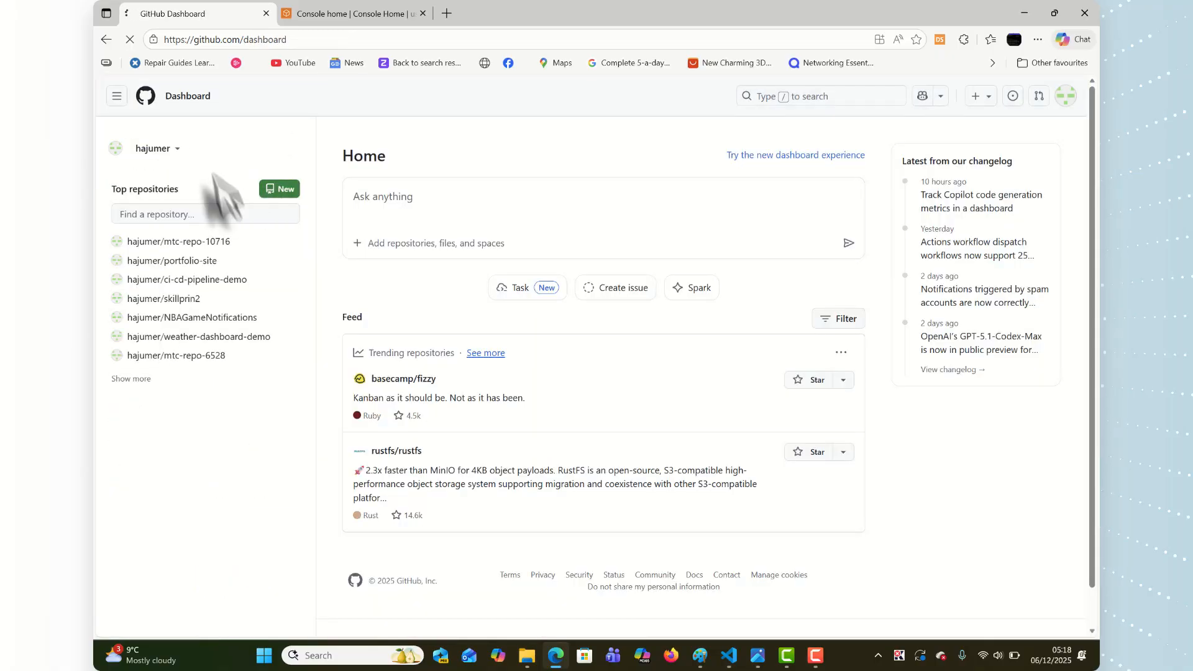
# Step: Create a public repository named mynodejsapp with the description "my first cicd pipeline"
pyautogui.click(518, 251)
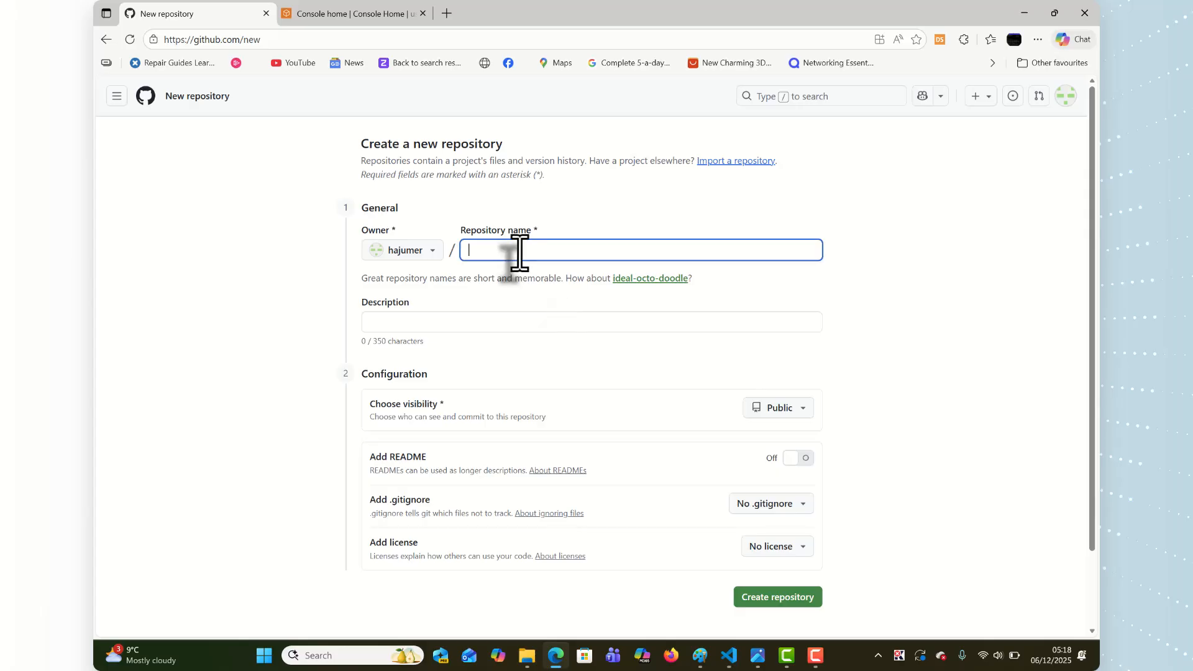
pyautogui.write('mynode')
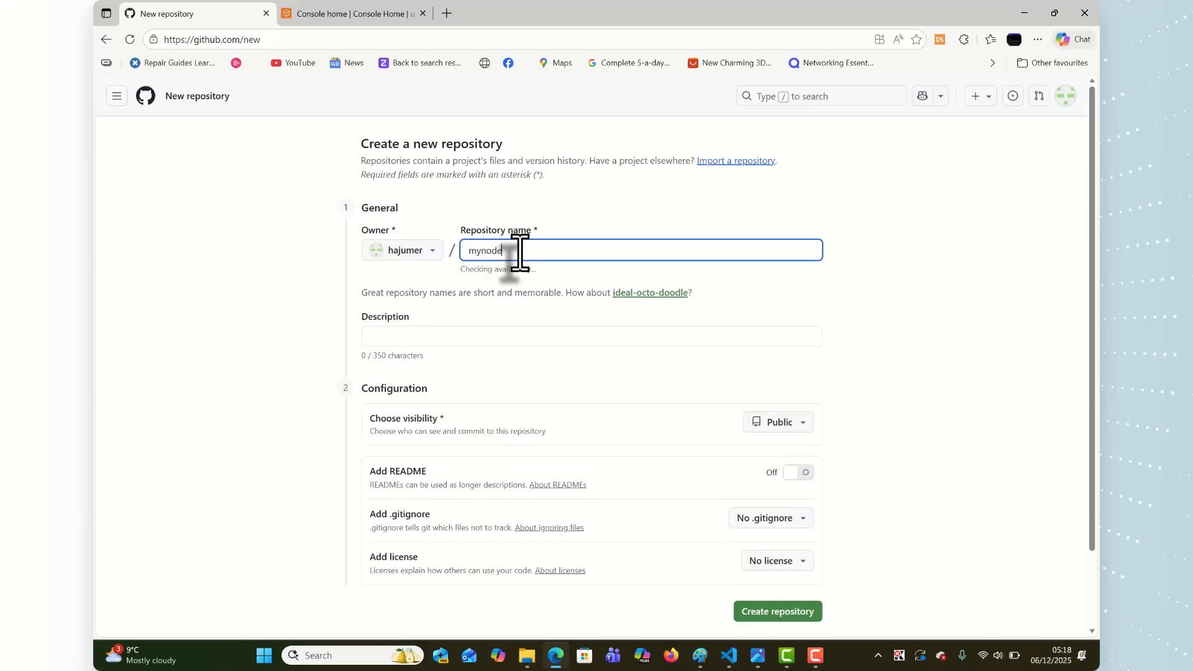
pyautogui.write('jsapp')
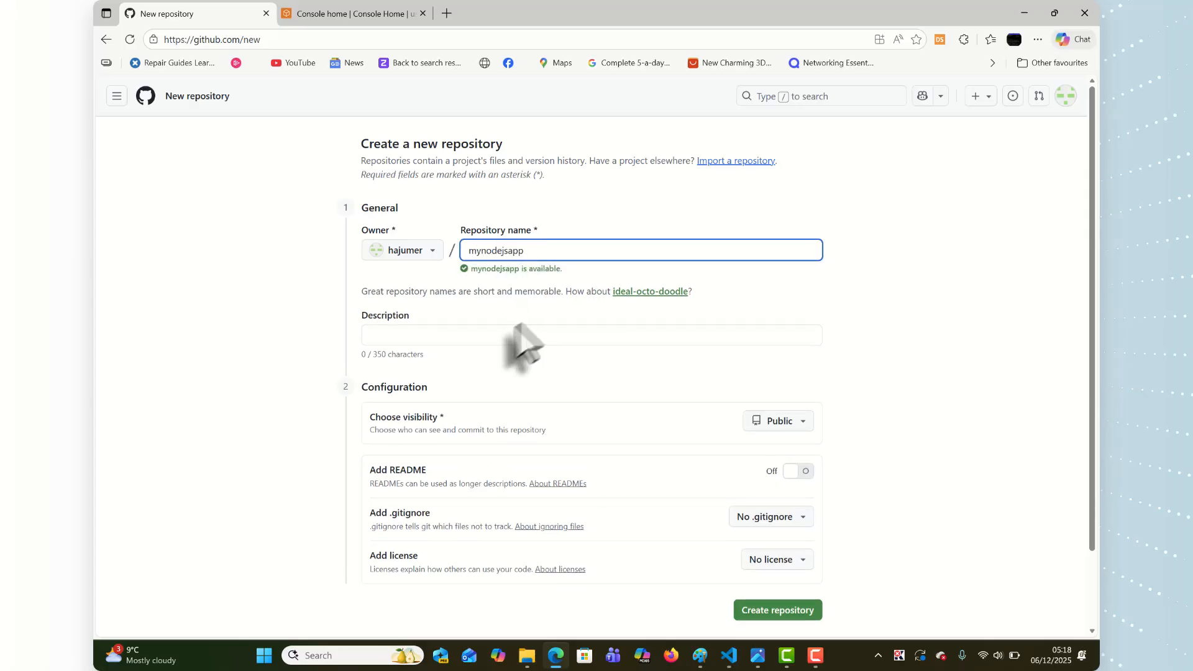
pyautogui.click(467, 336)
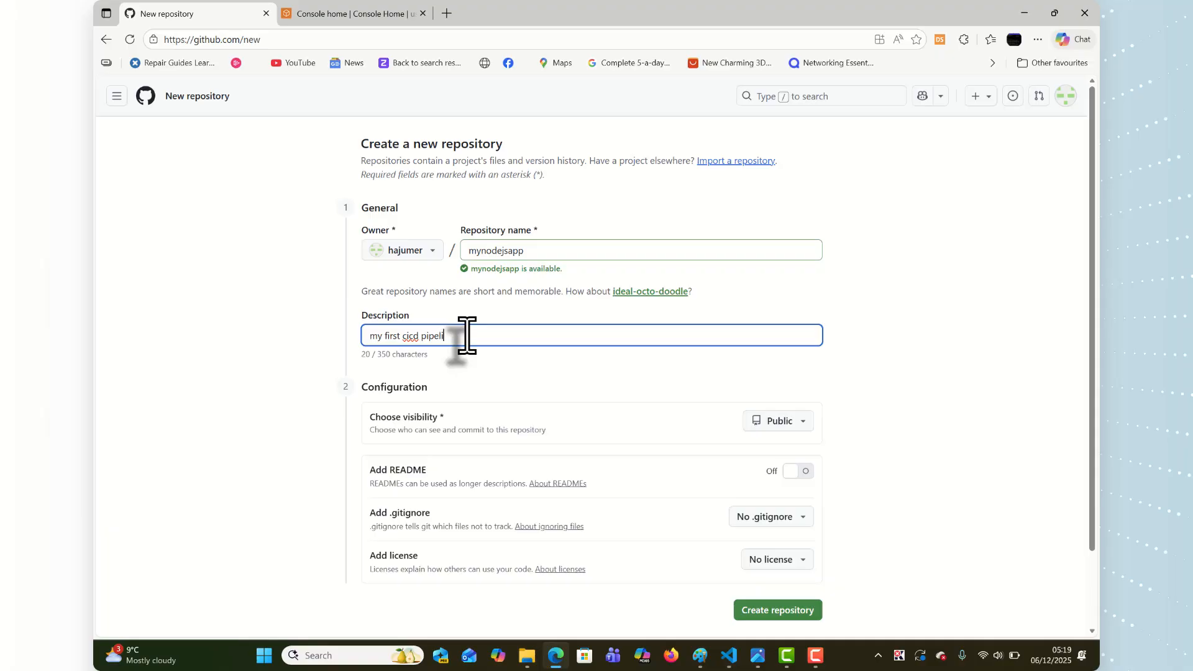
pyautogui.scroll(-2, 631, 447)
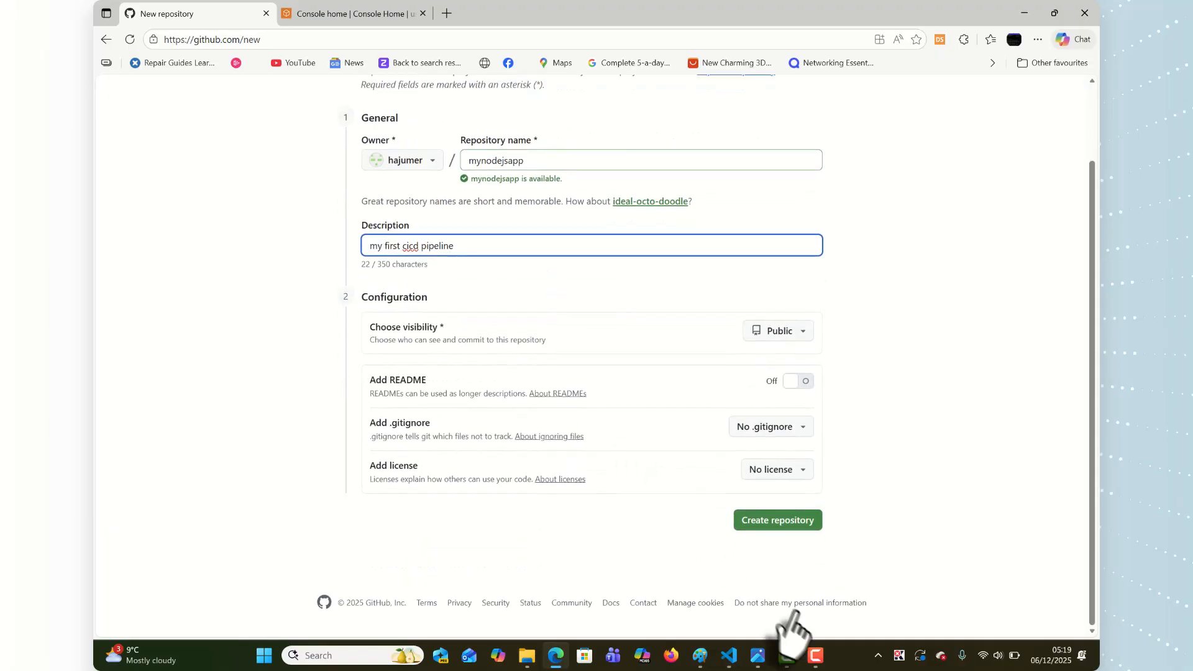
pyautogui.click(761, 528)
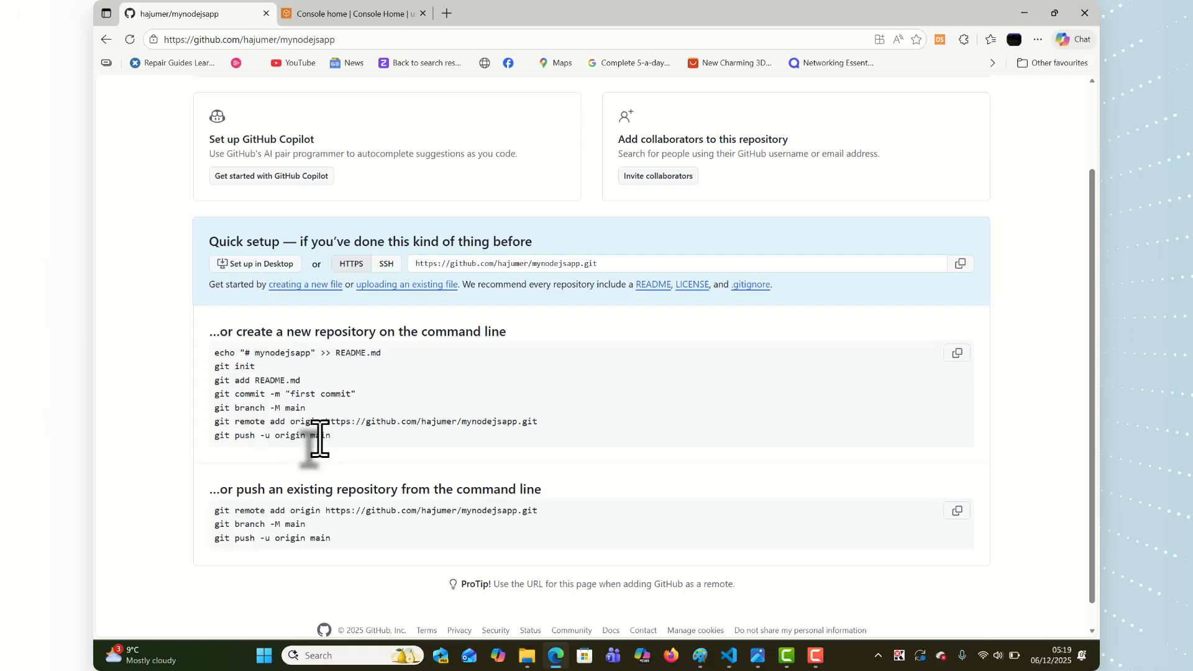
# Step: Upload the existing project files app.js, cron.yaml, index.html and package.json to the new repository
pyautogui.click(395, 286)
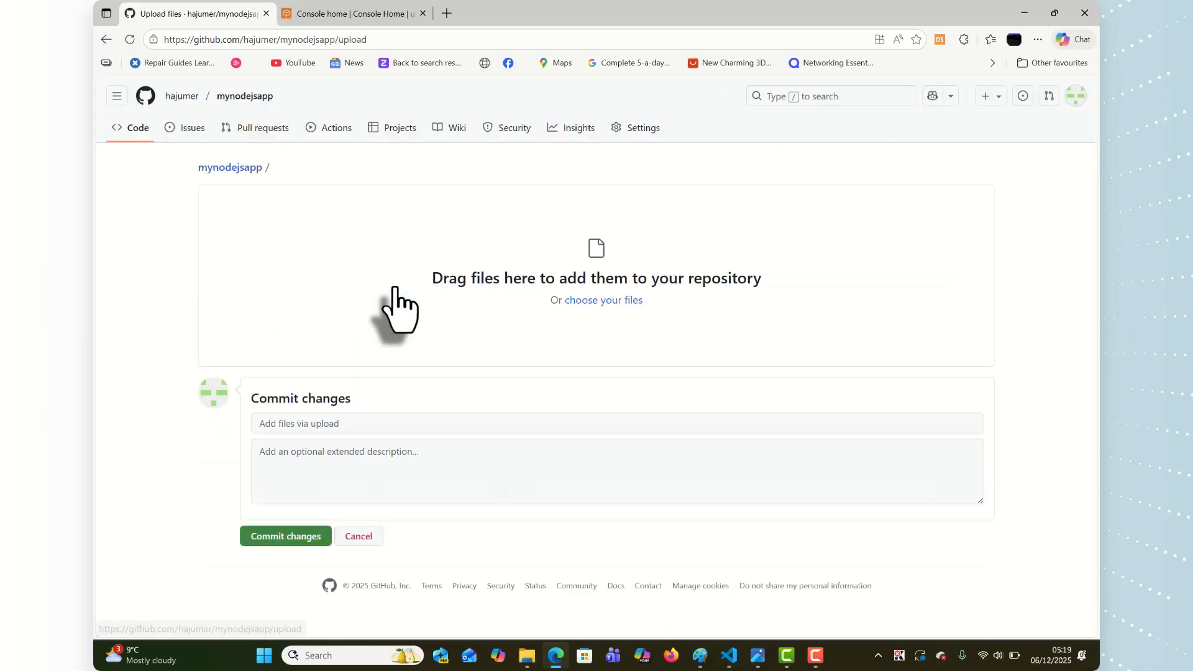
pyautogui.click(603, 300)
pyautogui.moveTo(325, 210); pyautogui.dragTo(214, 87)
pyautogui.click(485, 311)
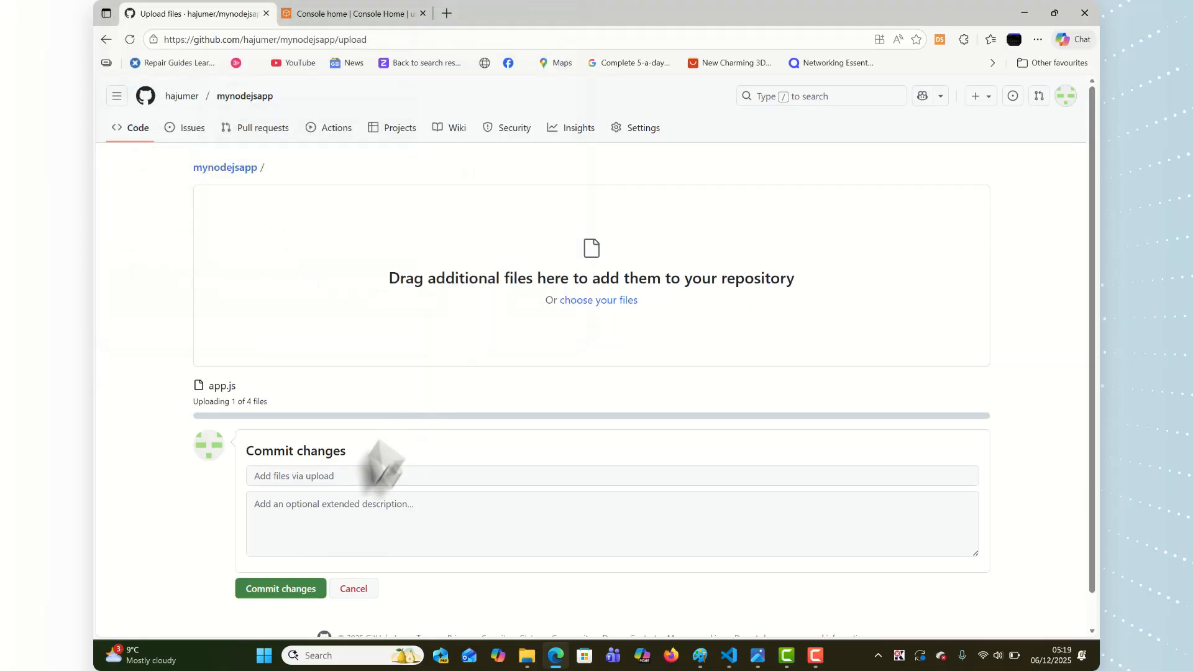
# Step: Commit the uploaded files to the repository with the message "first commit"
pyautogui.scroll(-2, 320, 497)
pyautogui.click(326, 446)
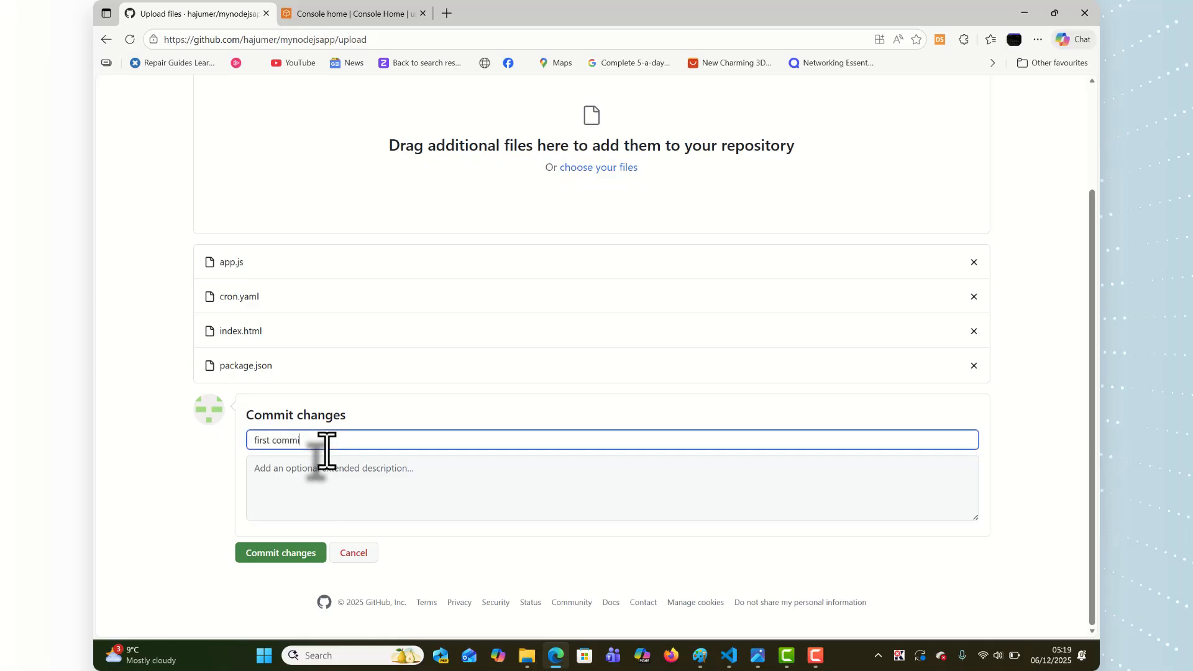
pyautogui.click(320, 484)
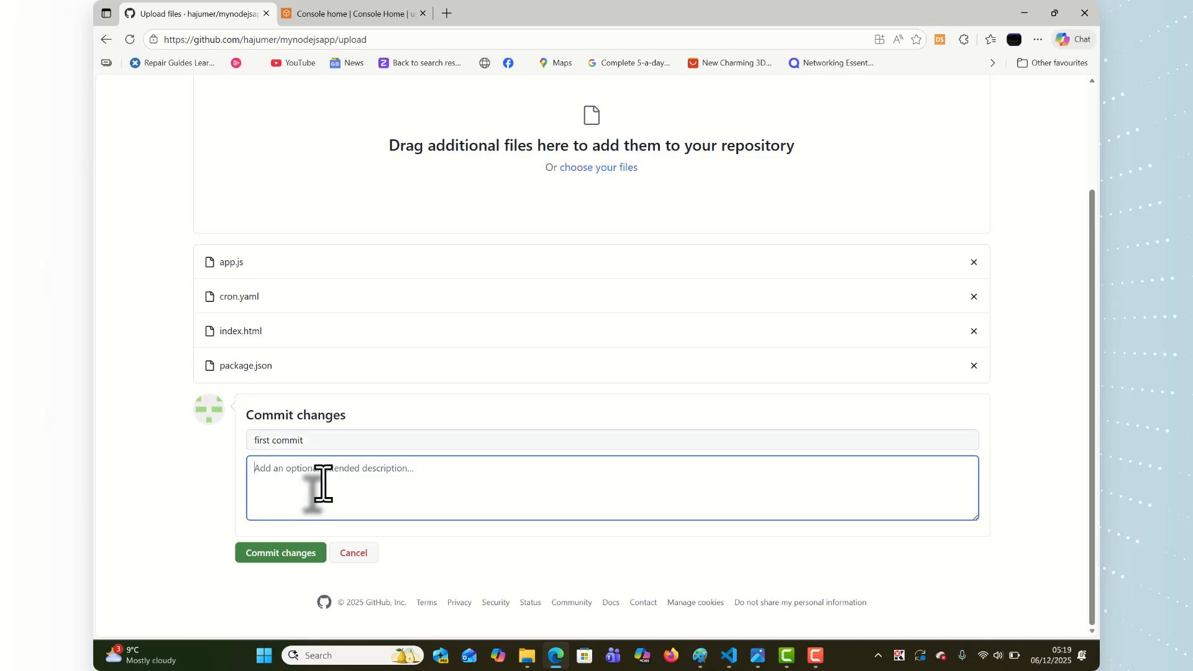
pyautogui.write('u')
pyautogui.press('BackSpace')
pyautogui.click(292, 556)
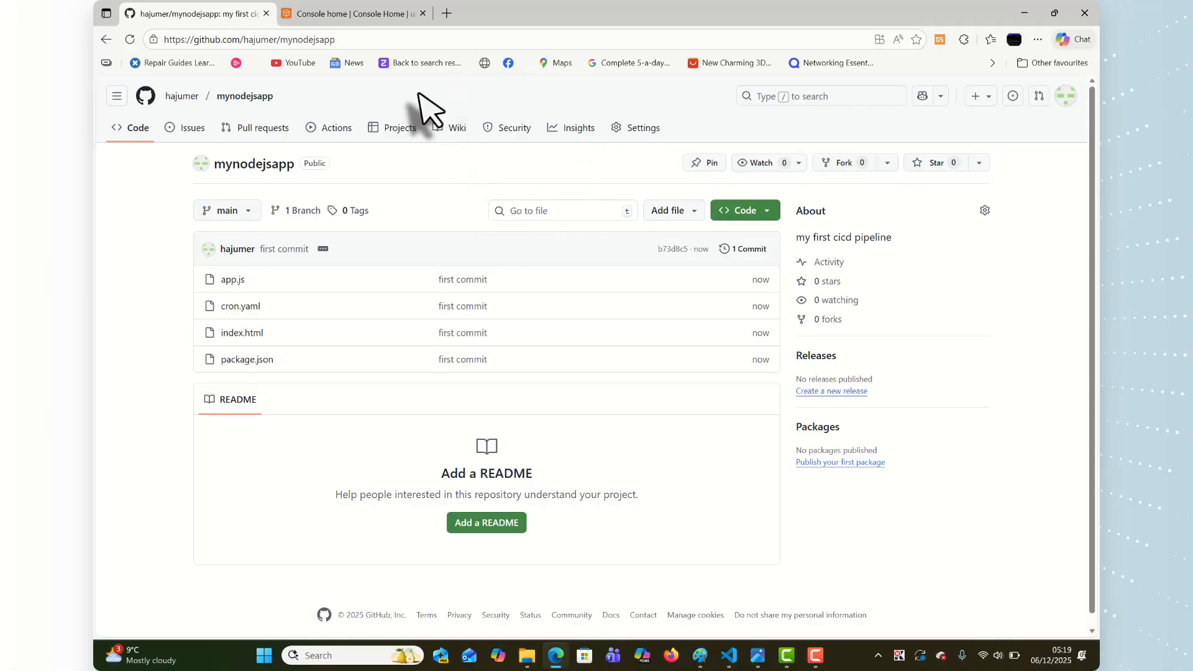
# Step: Switch to the AWS console, open Elastic Beanstalk and start creating a new environment
pyautogui.click(387, 7)
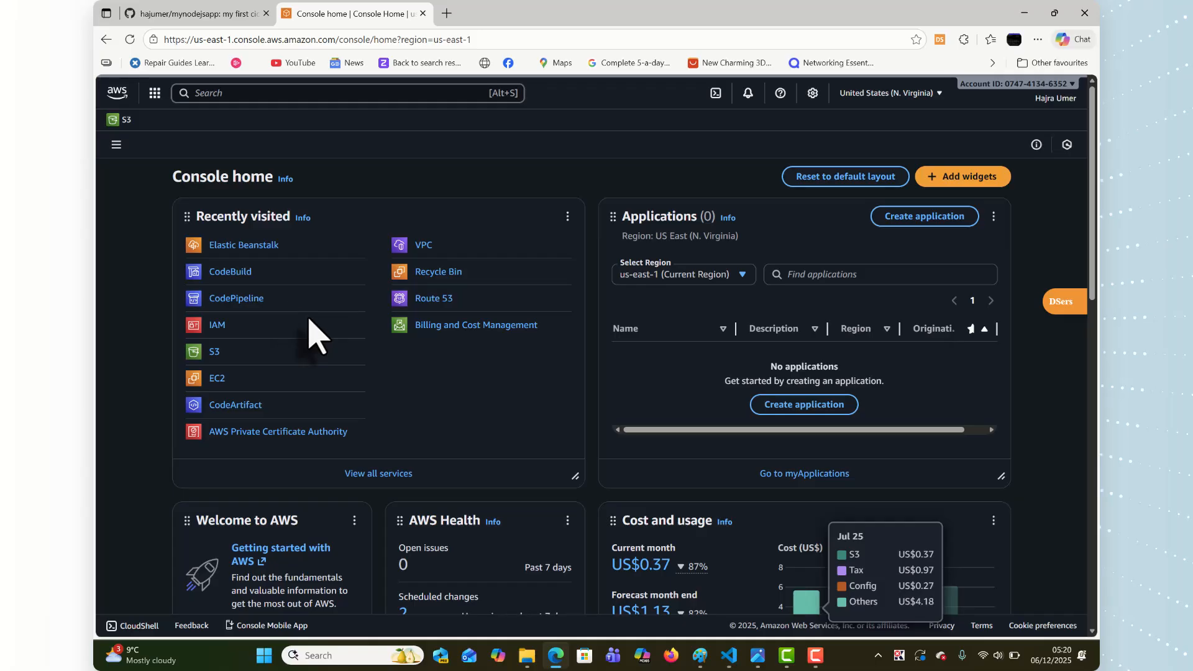
pyautogui.click(243, 247)
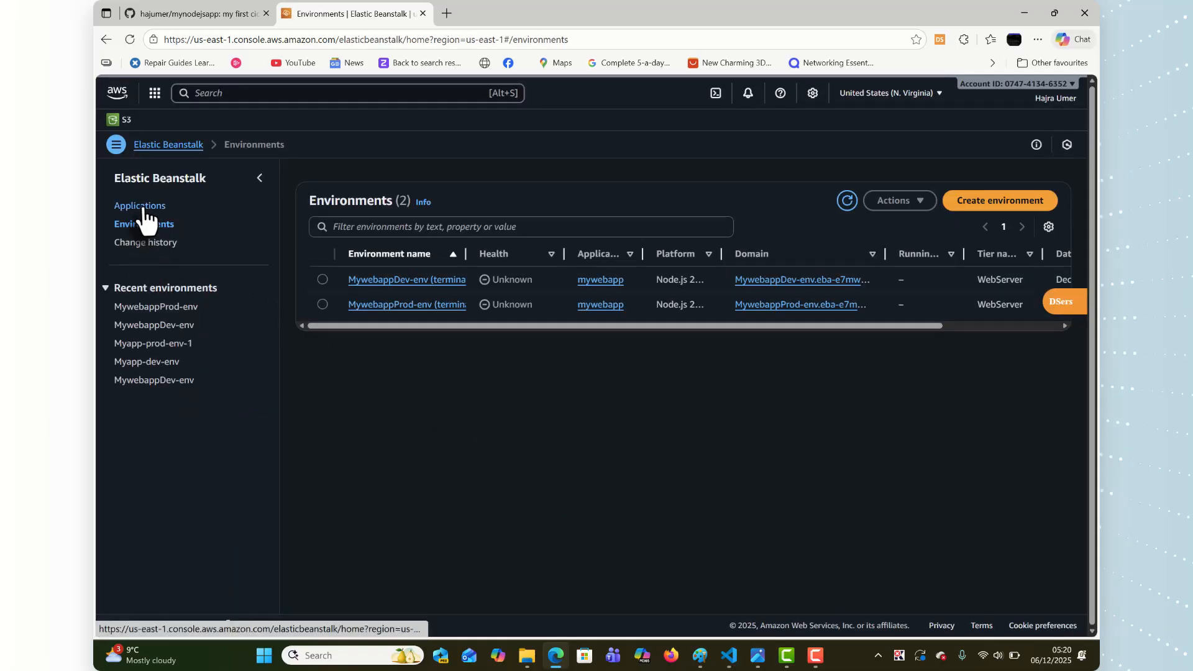
pyautogui.click(143, 209)
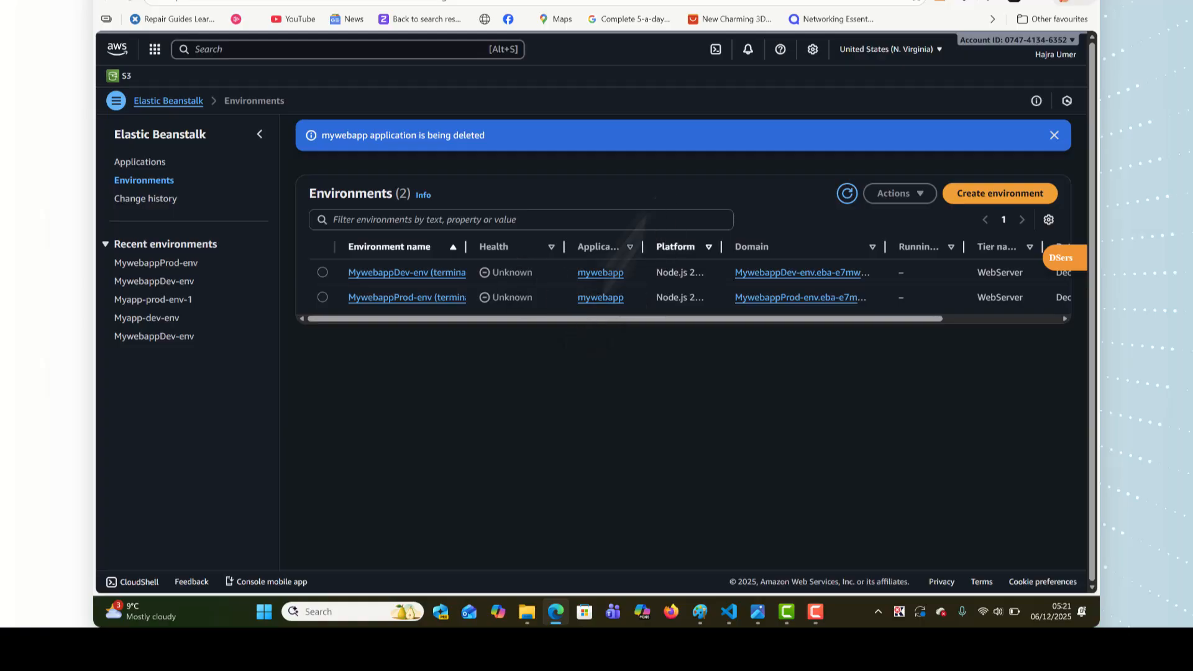
pyautogui.click(991, 193)
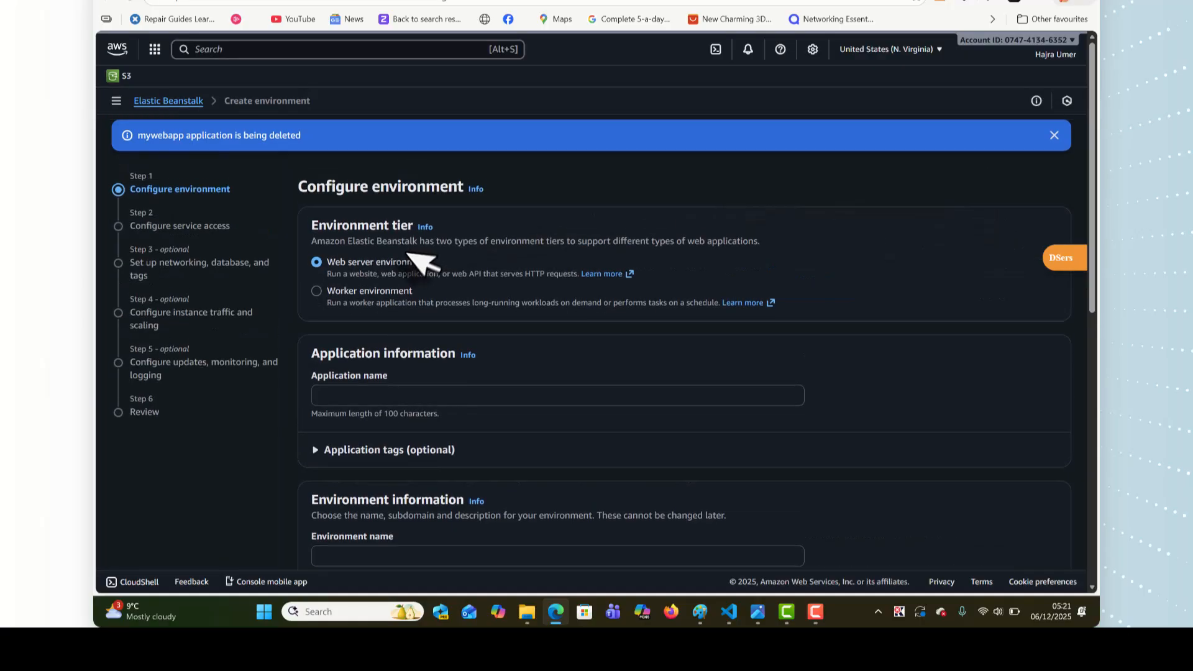
# Step: Name the application mywebnodejsapp and set the environment name to MywebnodejsappDEV-env
pyautogui.scroll(-1, 400, 334)
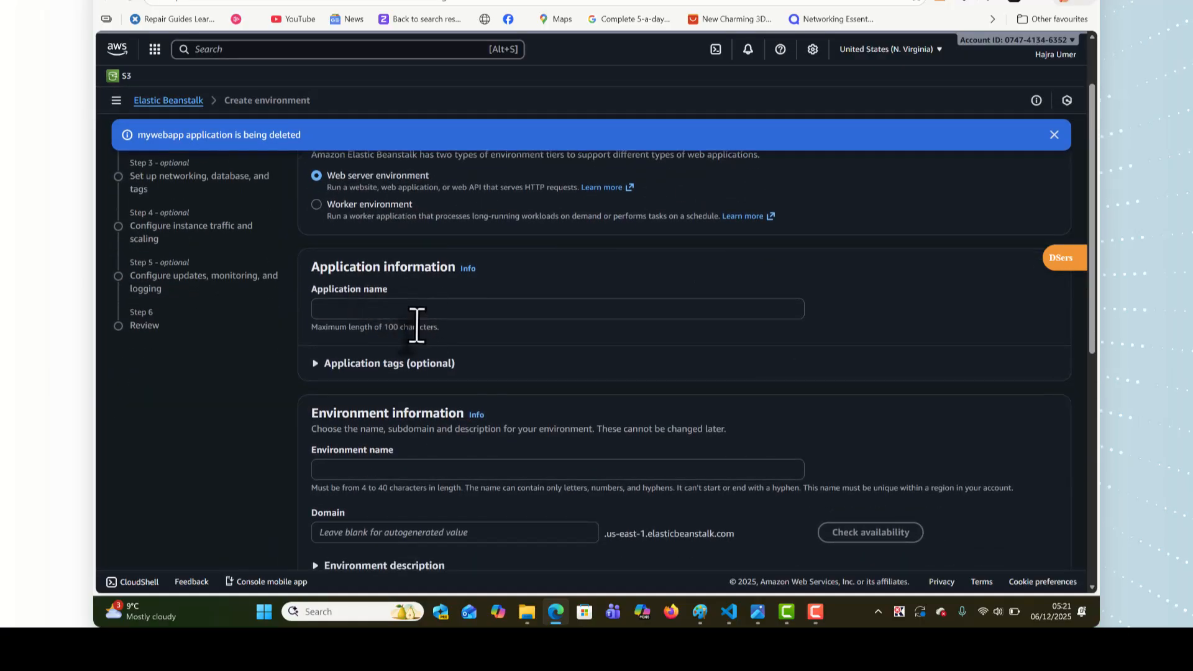
pyautogui.click(409, 311)
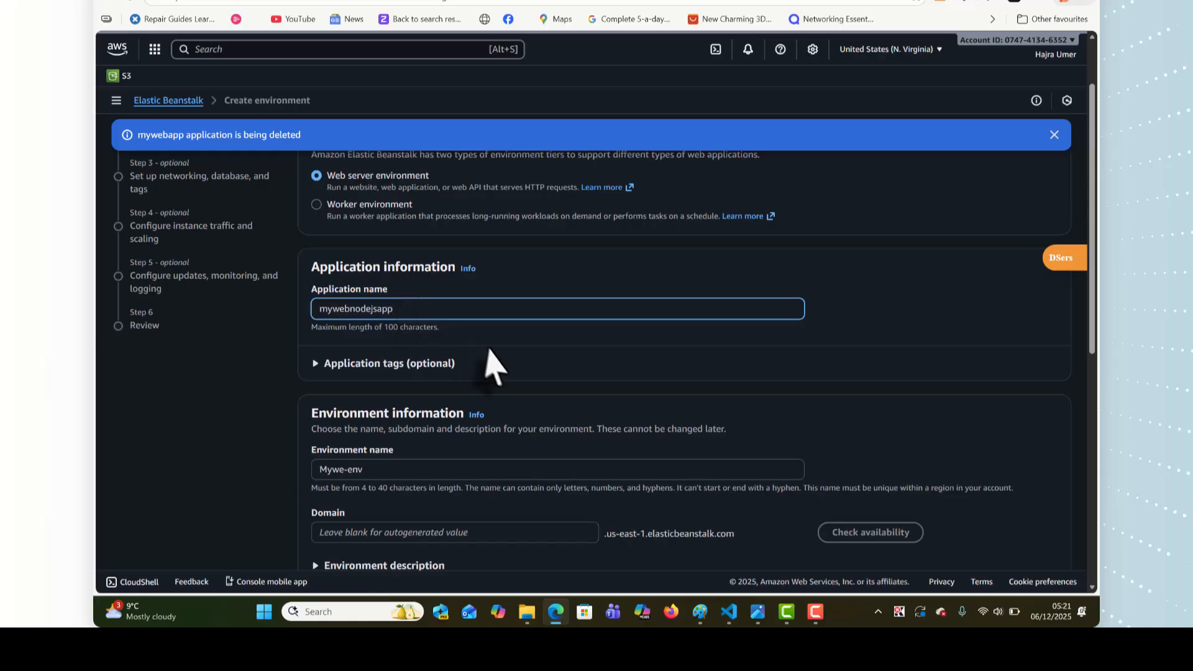
pyautogui.scroll(-2, 382, 397)
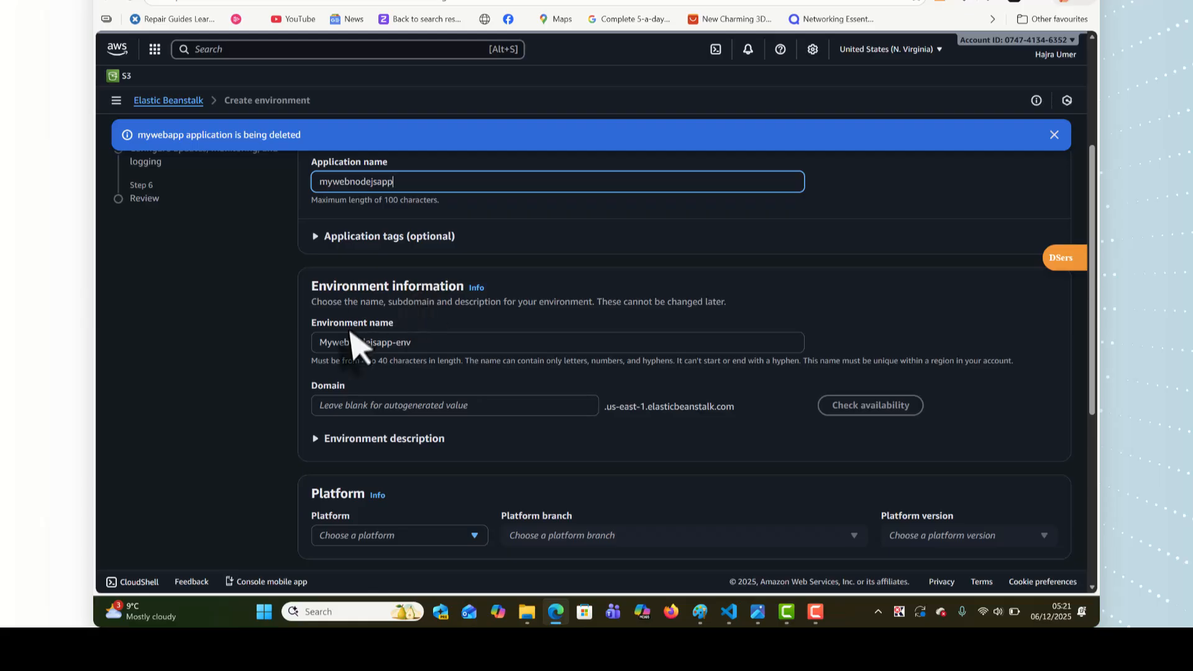
pyautogui.click(419, 343)
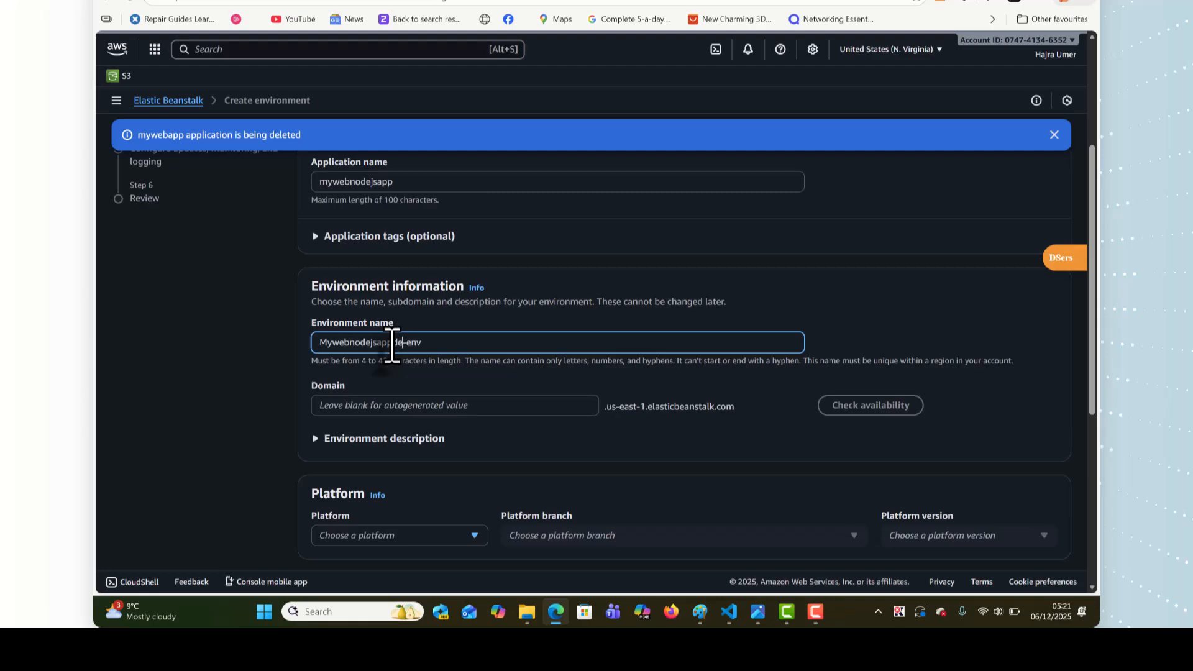
pyautogui.write('DEV')
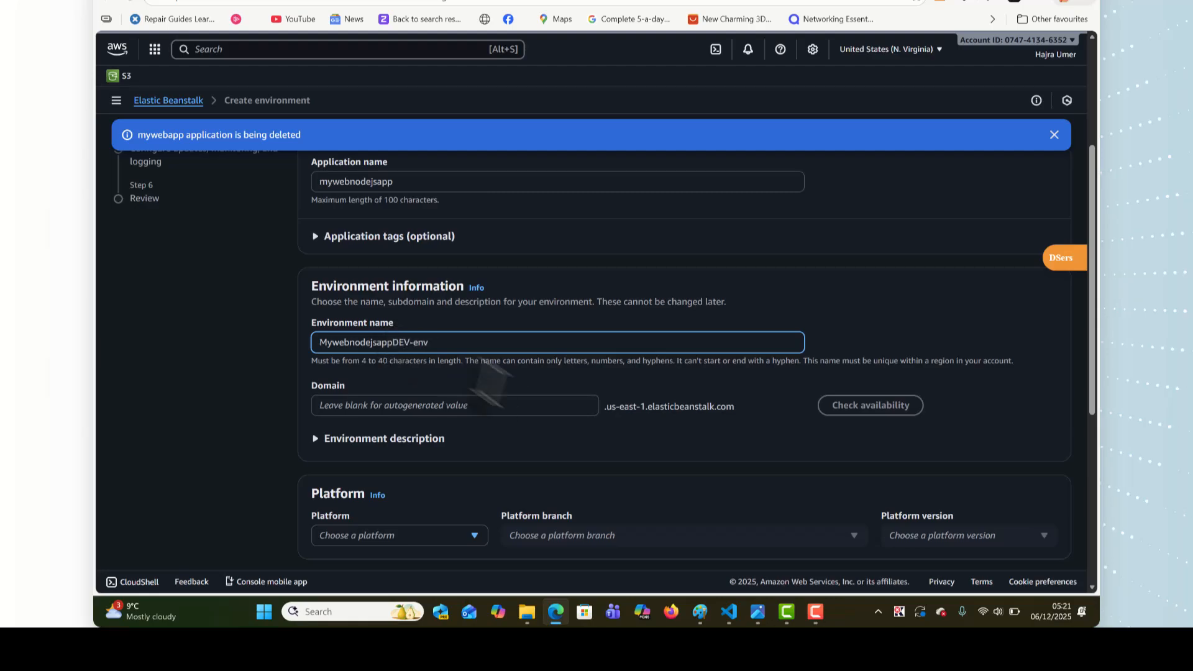
# Step: Choose the Node.js platform for the environment and continue to the service access configuration
pyautogui.scroll(-3, 489, 442)
pyautogui.click(406, 320)
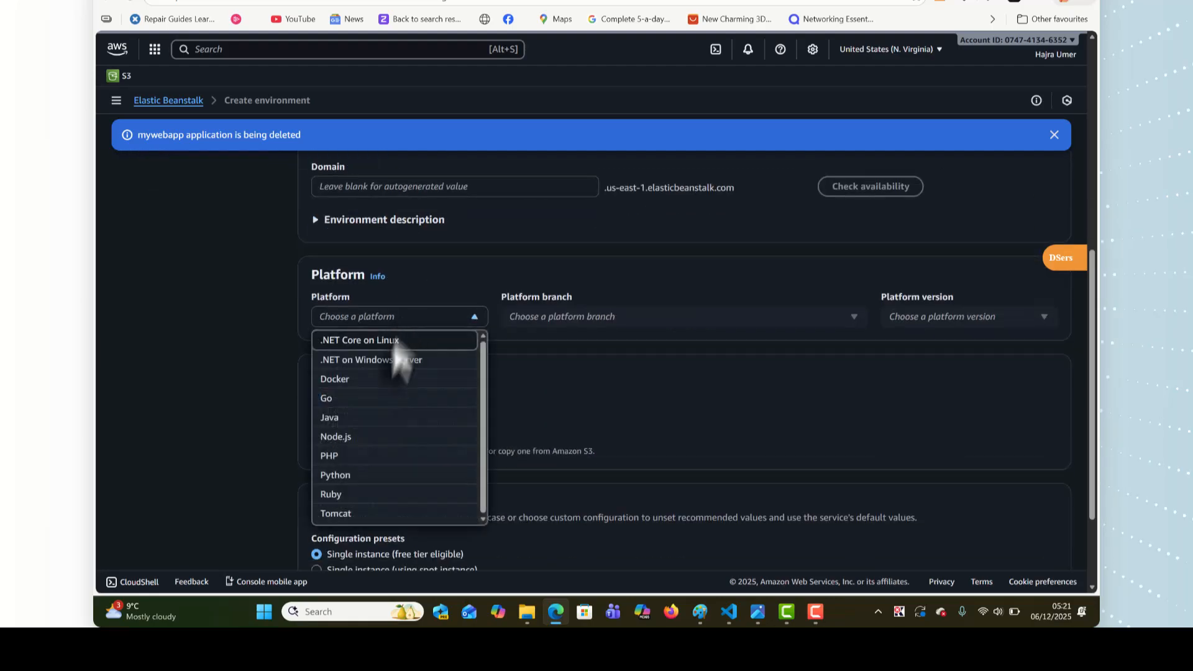
pyautogui.click(369, 438)
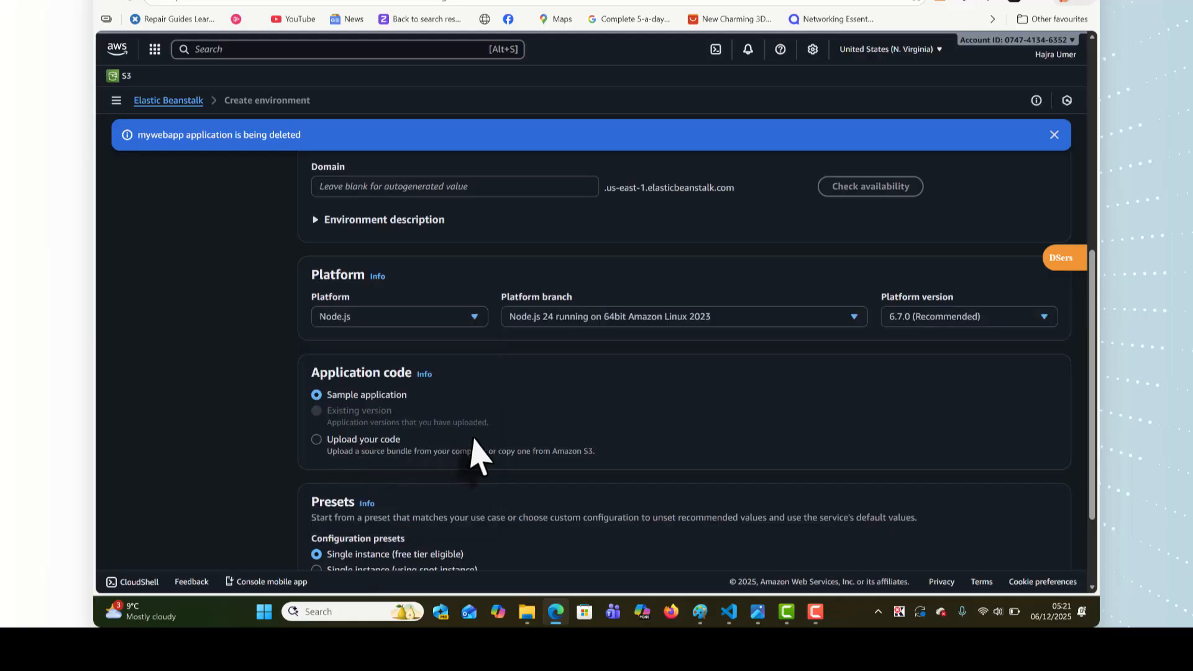
pyautogui.scroll(-2, 479, 453)
pyautogui.click(1034, 533)
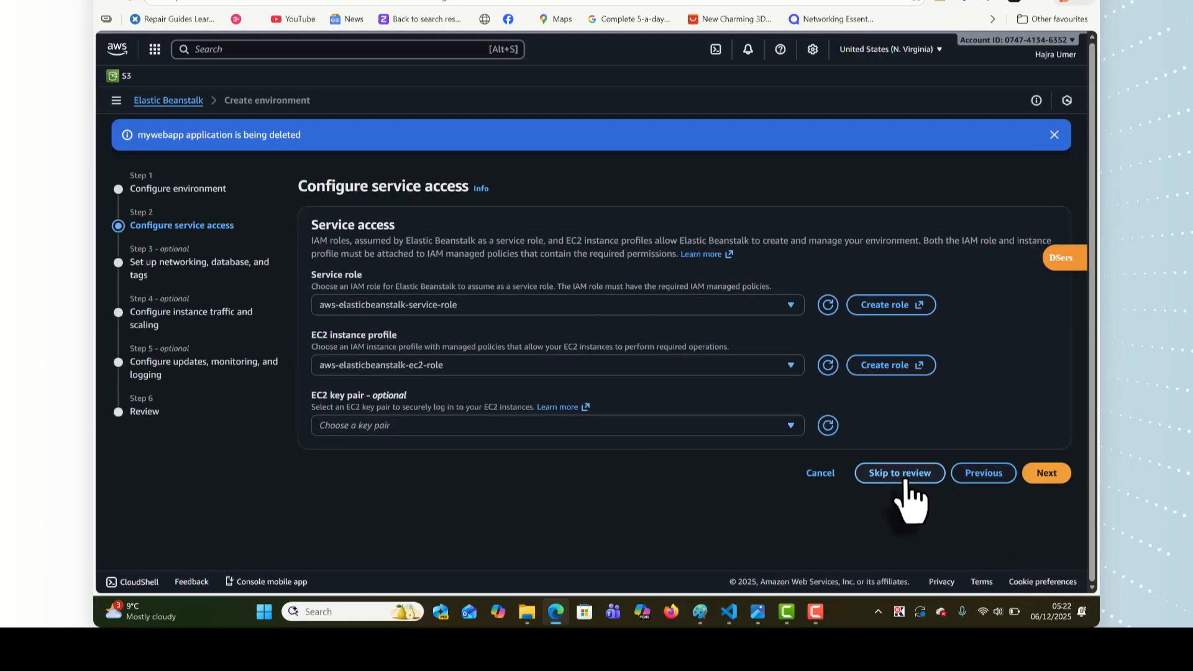
# Step: Skip the optional configuration, go through the review and create the environment
pyautogui.click(900, 475)
pyautogui.scroll(-10, 752, 451)
pyautogui.scroll(-10, 751, 460)
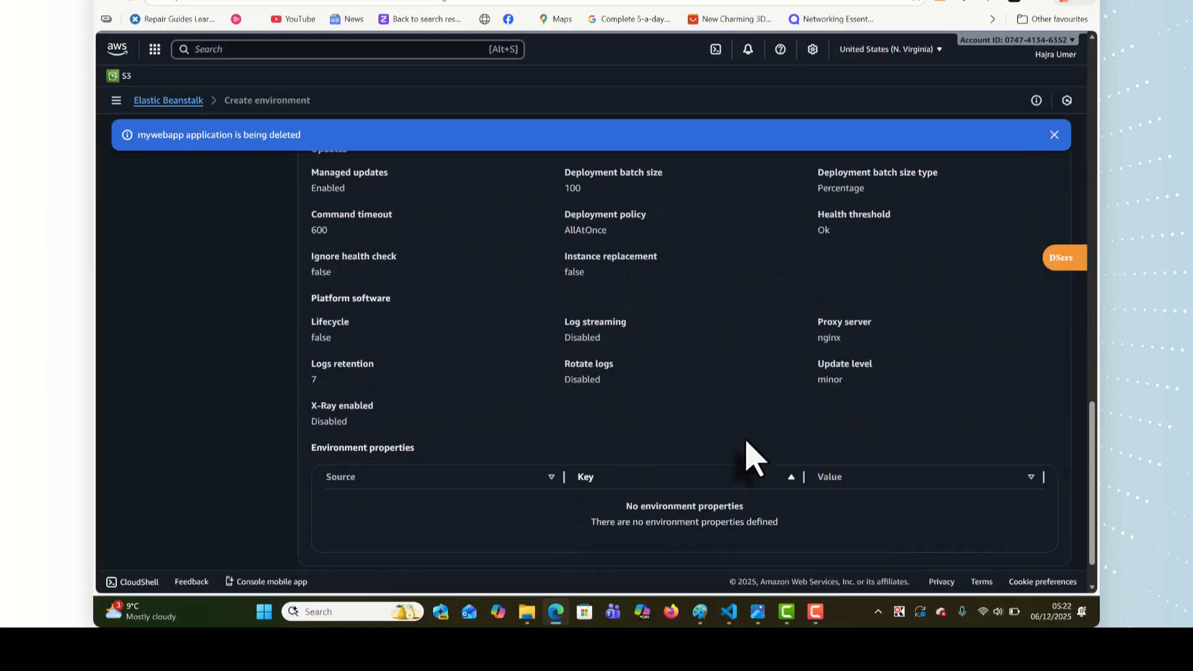
pyautogui.click(1038, 533)
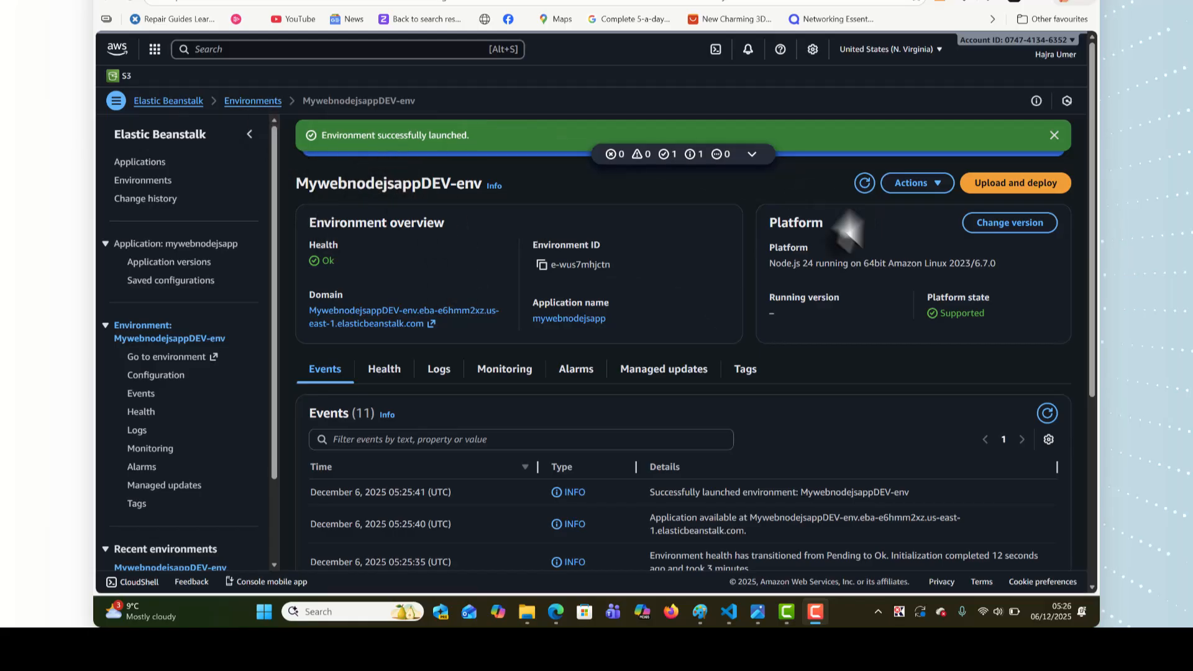
# Step: Open the mywebnodejsapp application and start a new environment for it named MywebnodejsappProd-env
pyautogui.click(141, 163)
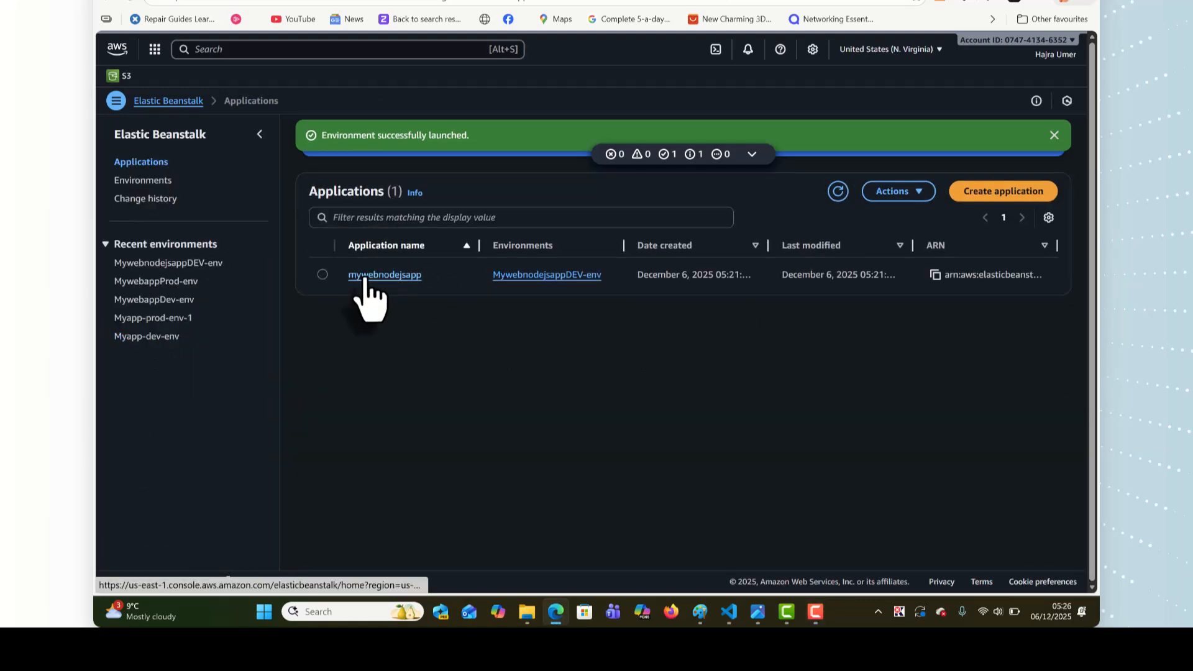
pyautogui.click(321, 277)
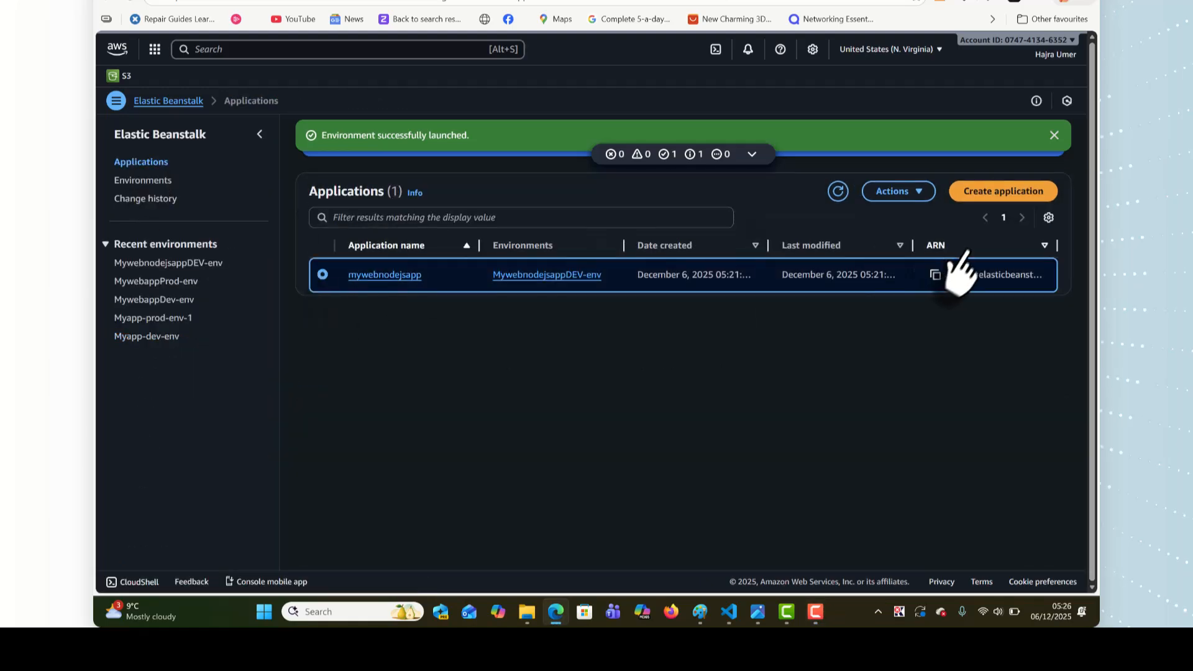
pyautogui.click(387, 275)
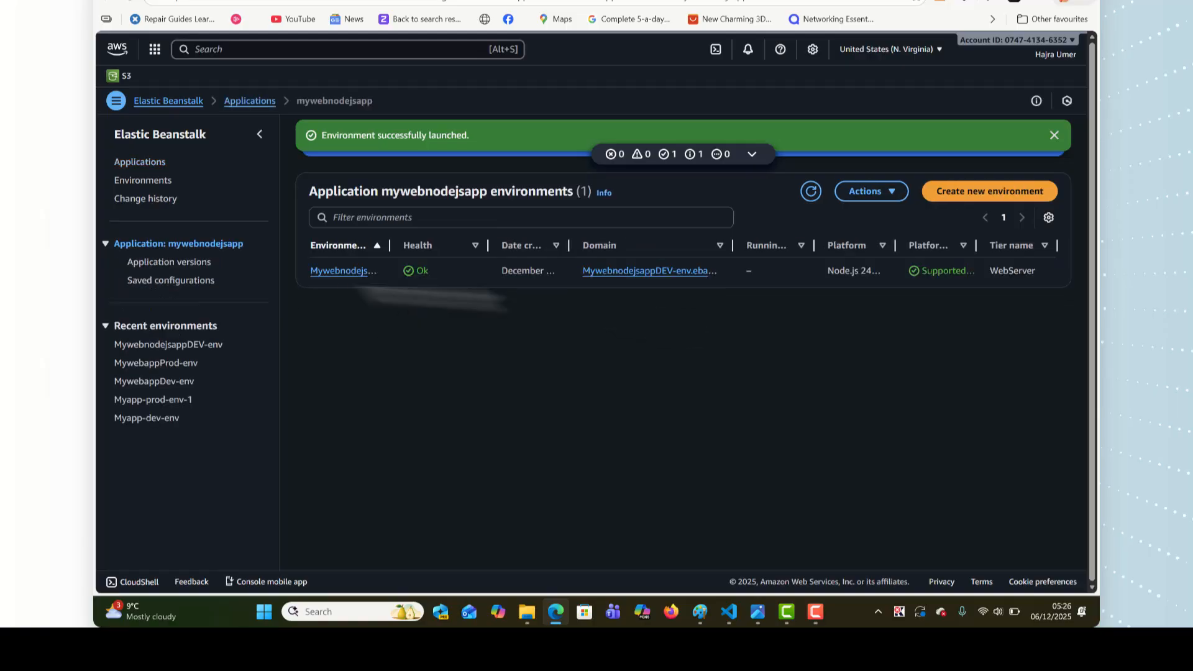
pyautogui.click(1007, 193)
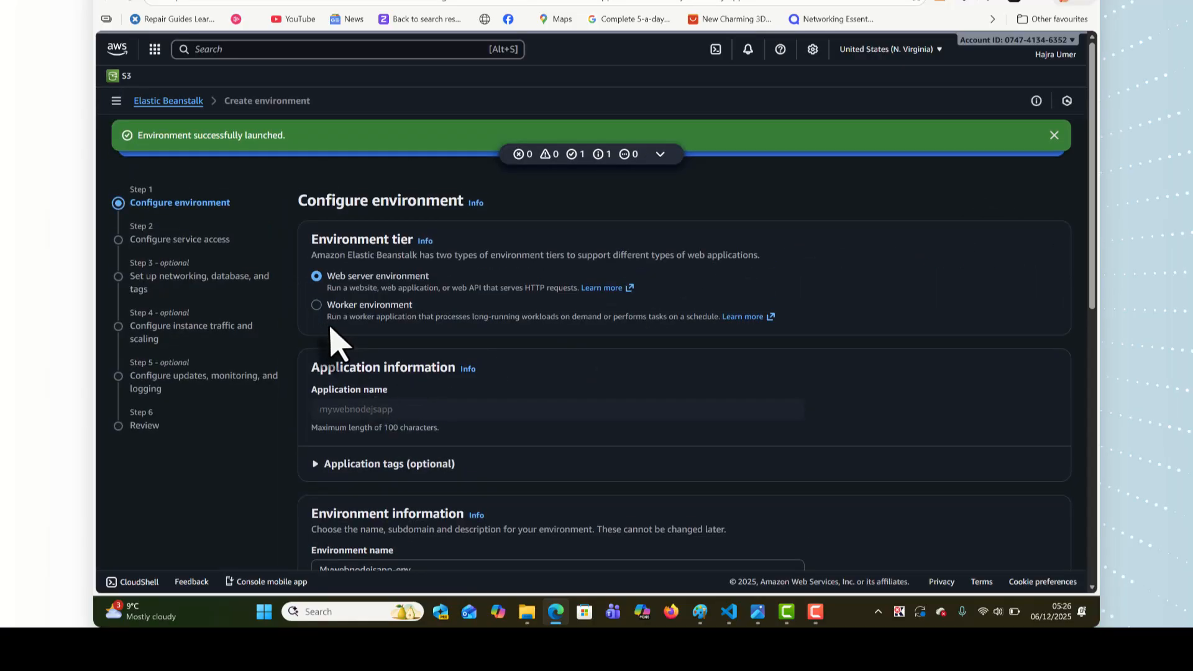
pyautogui.scroll(-2, 385, 444)
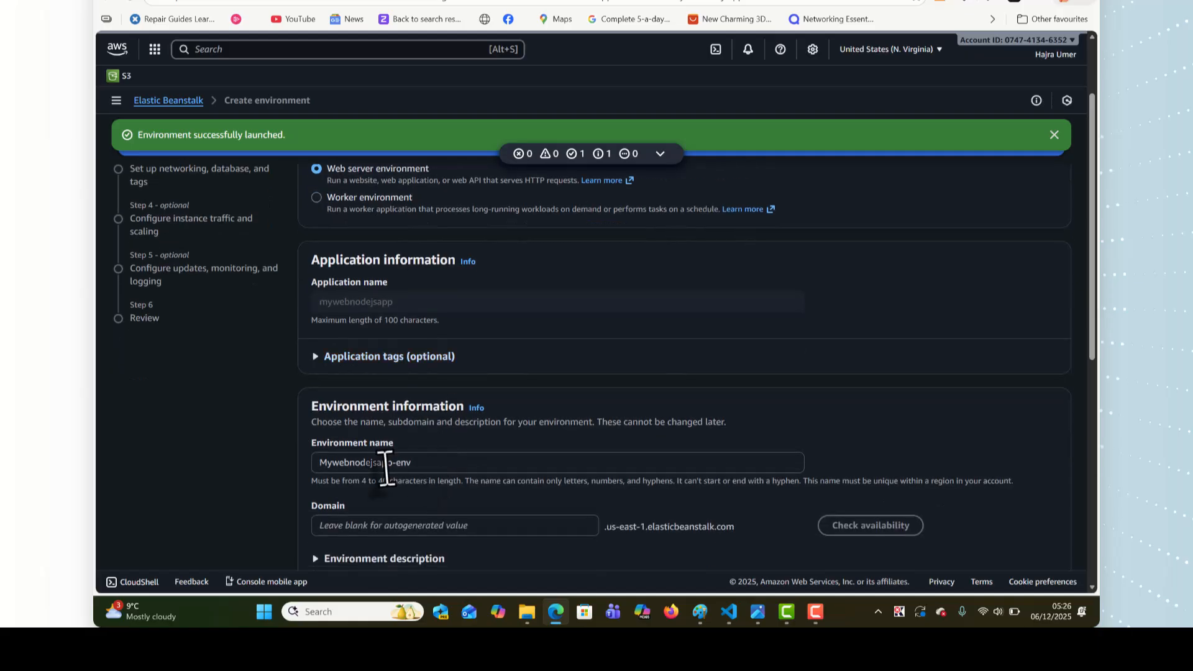
pyautogui.click(394, 463)
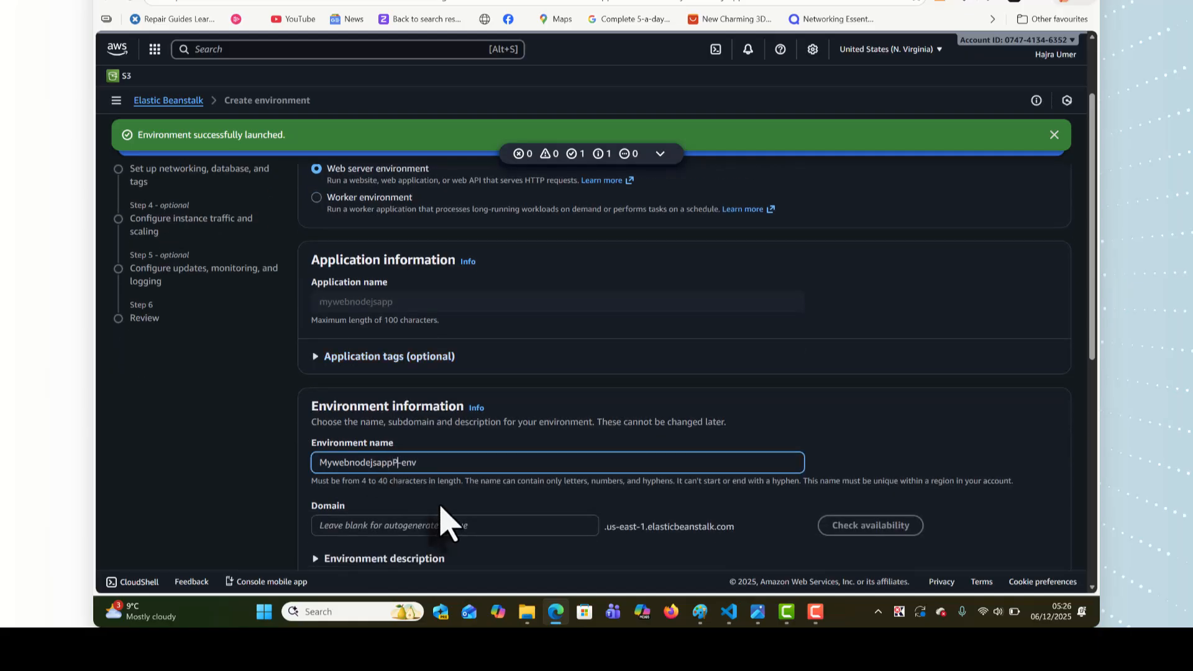
# Step: Choose the Node.js platform for the production environment and continue to the service access configuration
pyautogui.scroll(-4, 446, 522)
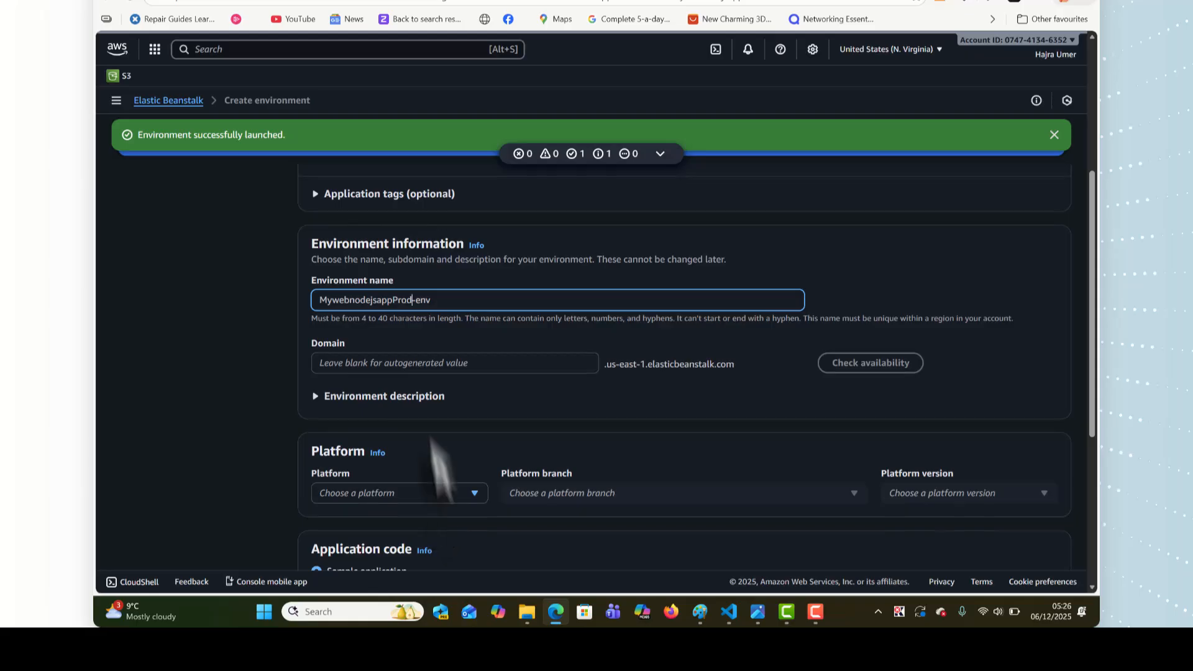
pyautogui.click(403, 380)
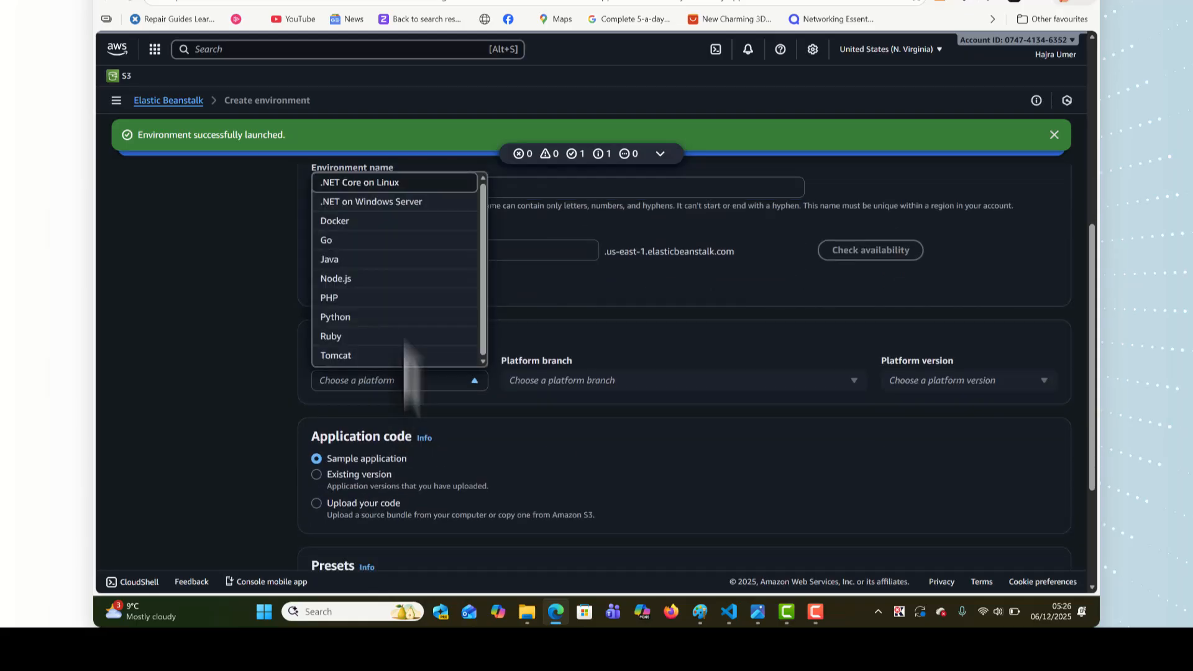
pyautogui.click(394, 279)
pyautogui.scroll(-3, 553, 516)
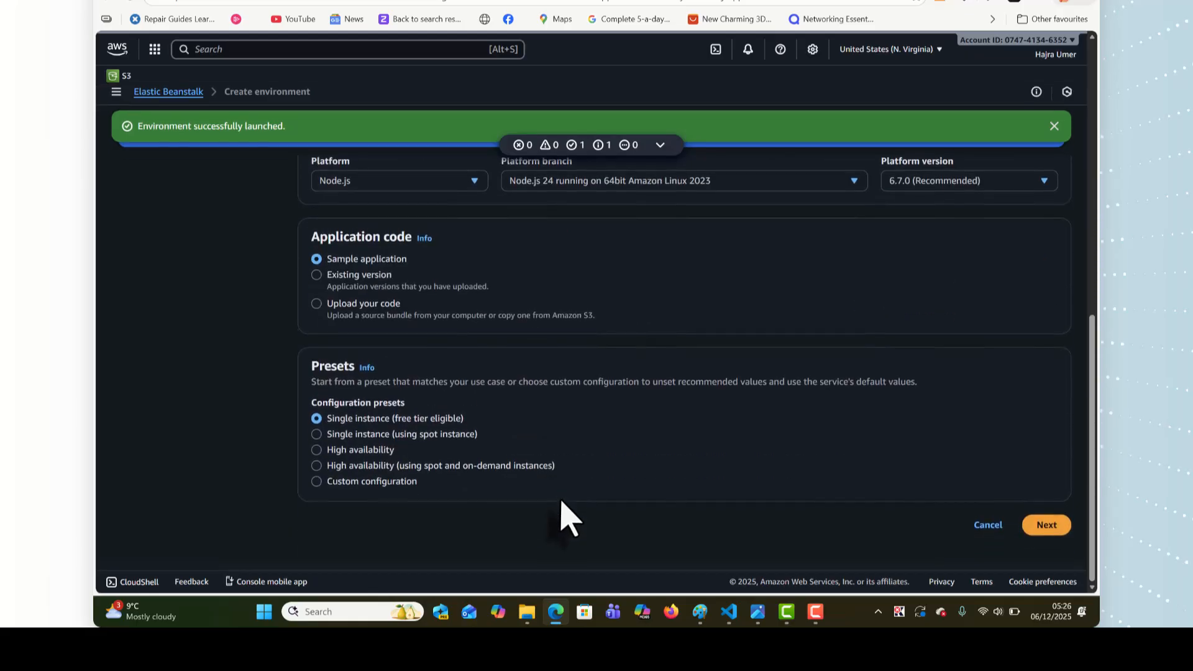
pyautogui.click(1045, 534)
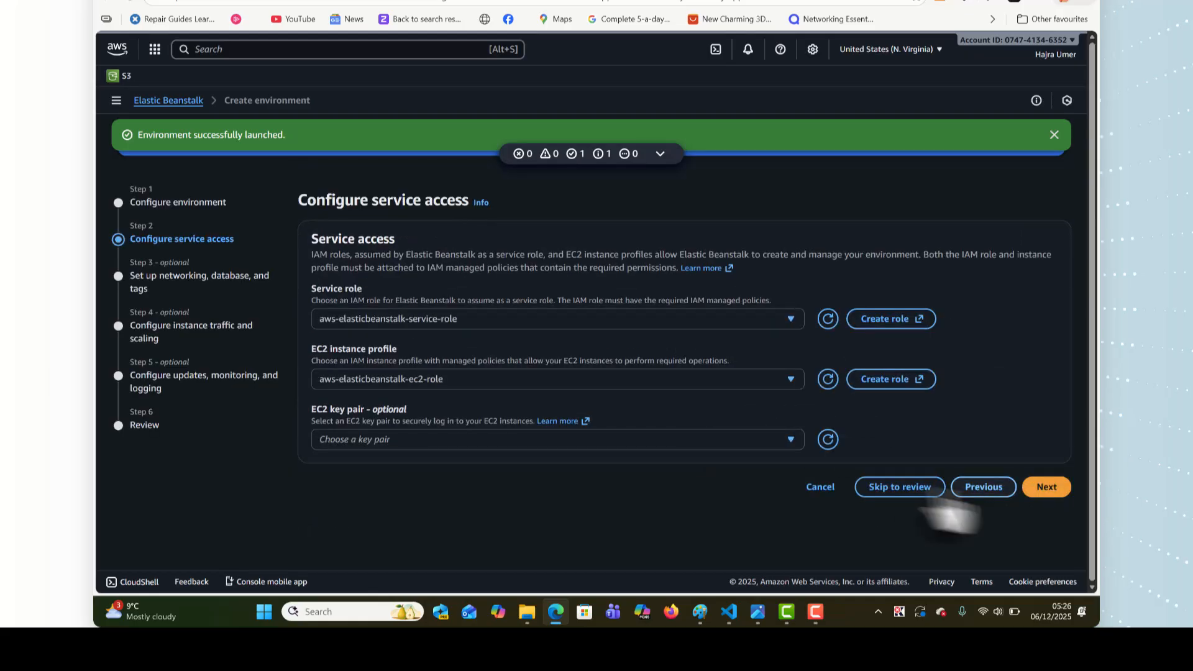
# Step: Skip the optional configuration of the production environment, go through the review and create it
pyautogui.click(906, 489)
pyautogui.scroll(-12, 967, 482)
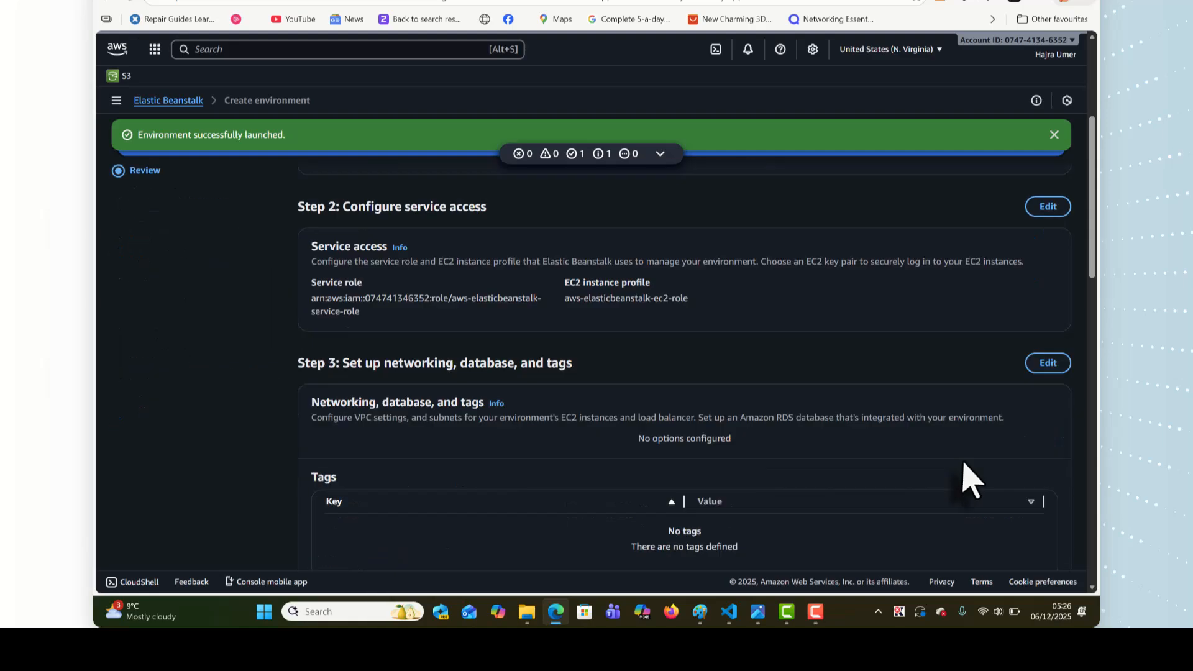
pyautogui.scroll(-3, 969, 478)
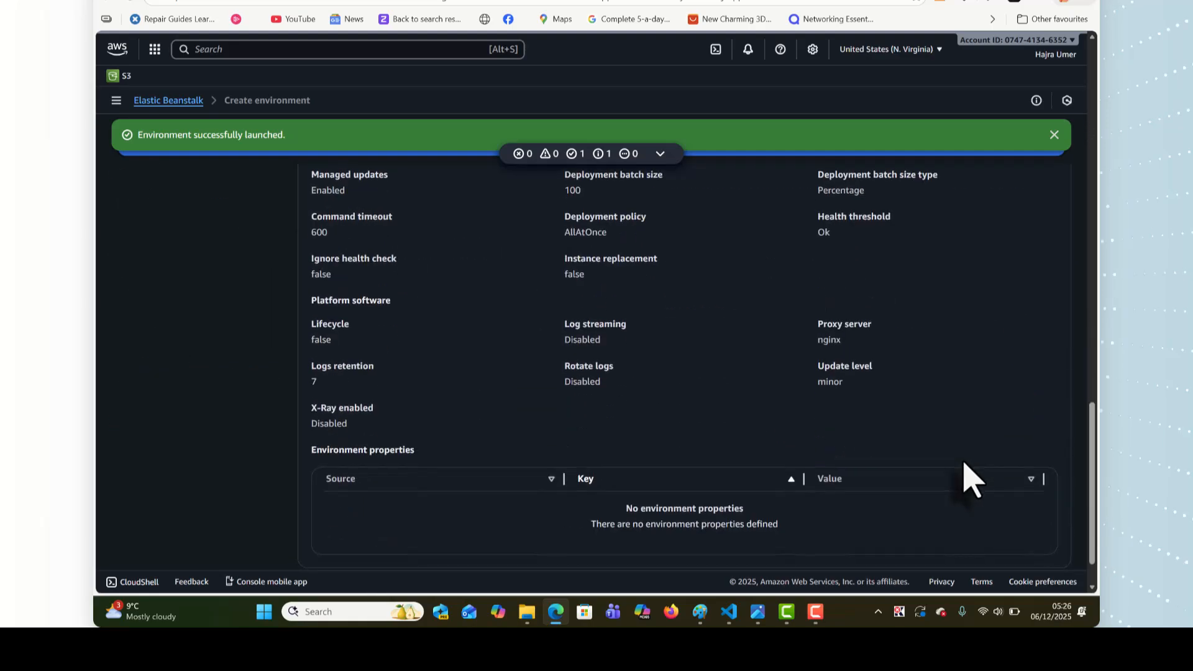
pyautogui.click(1042, 534)
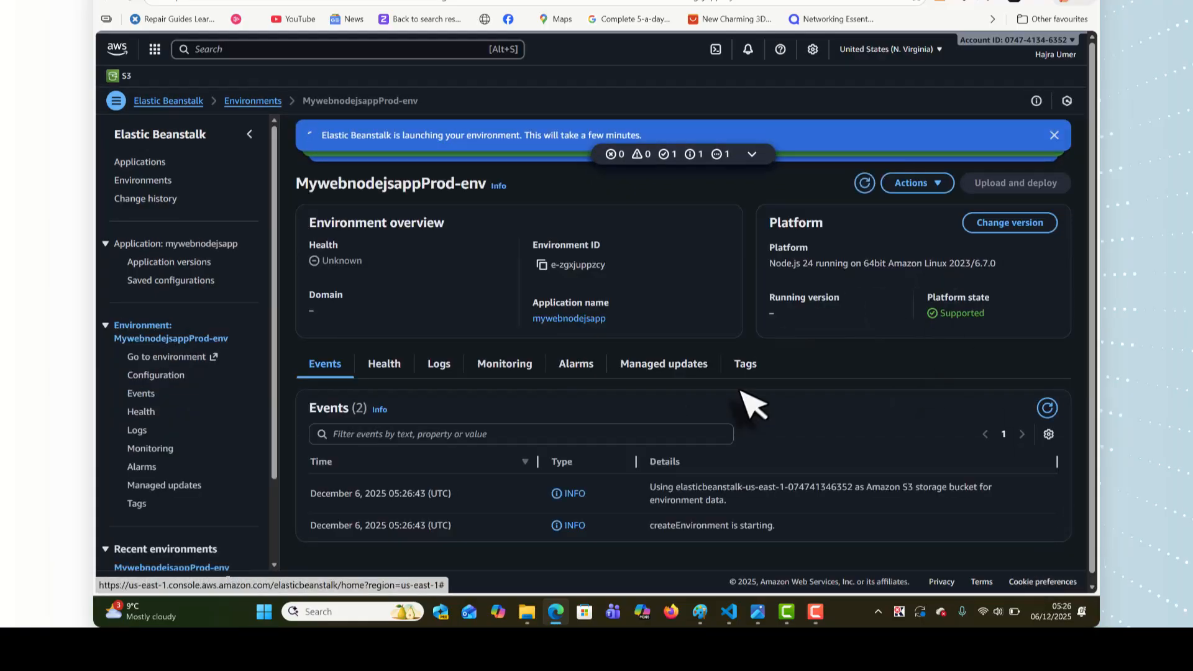
pyautogui.scroll(-1, 739, 391)
pyautogui.scroll(1, 738, 390)
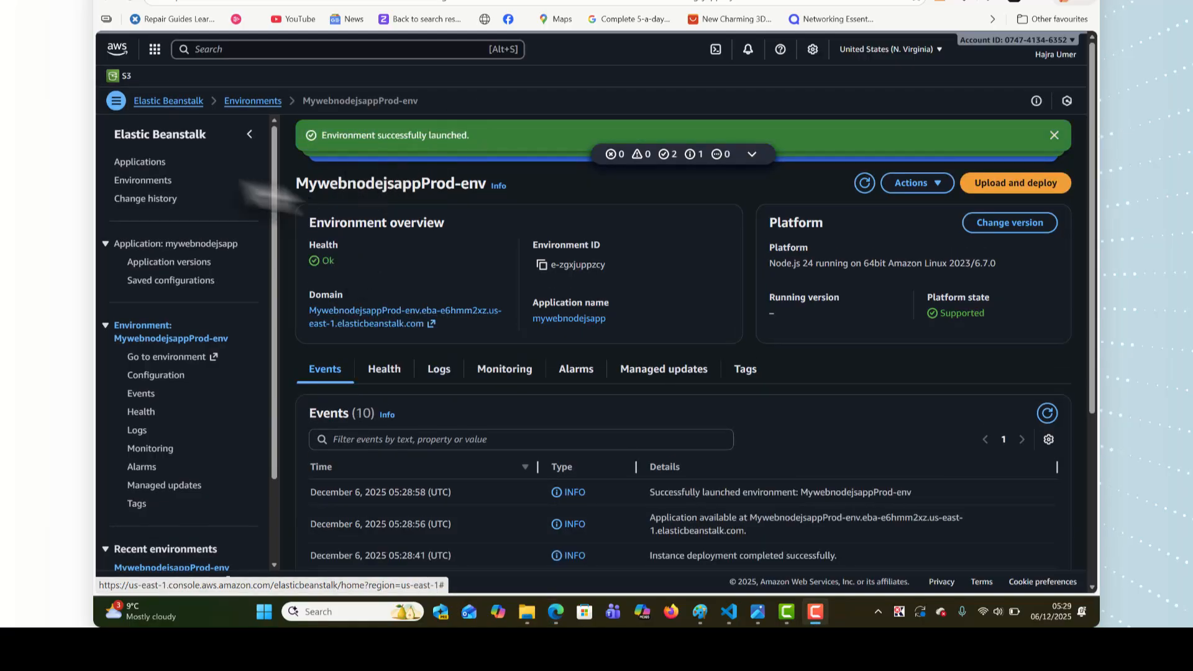
# Step: Open MywebnodejsappDEV-env from the mywebnodejsapp application, view its site through the domain link and return to the console
pyautogui.click(143, 163)
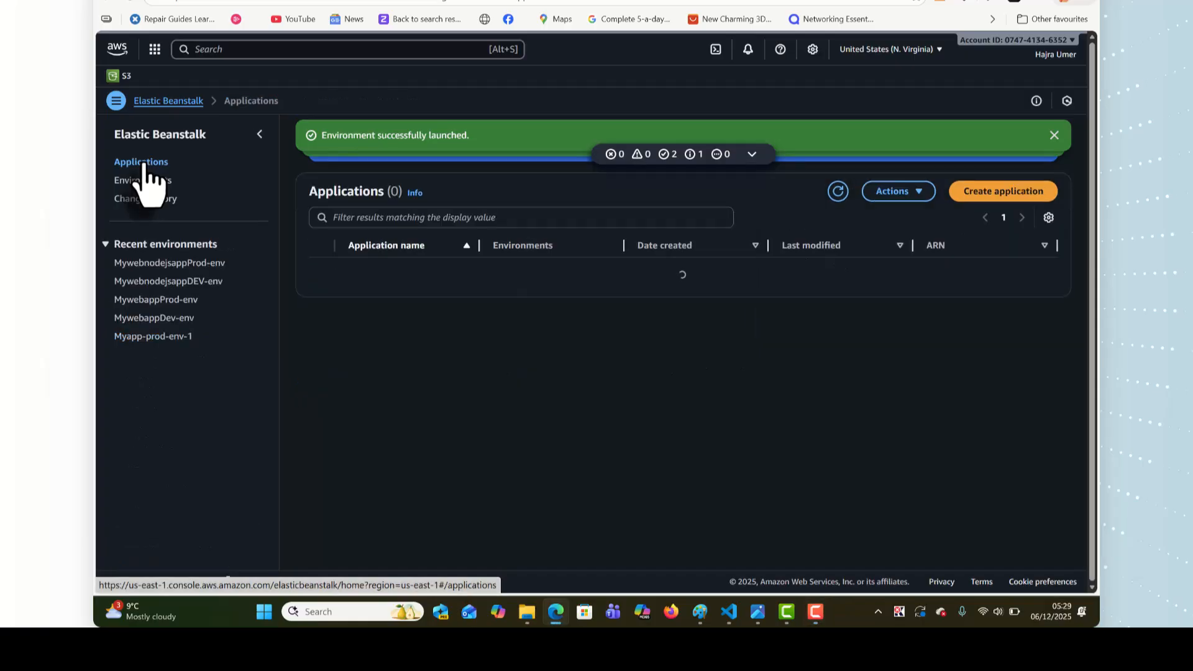
pyautogui.click(382, 279)
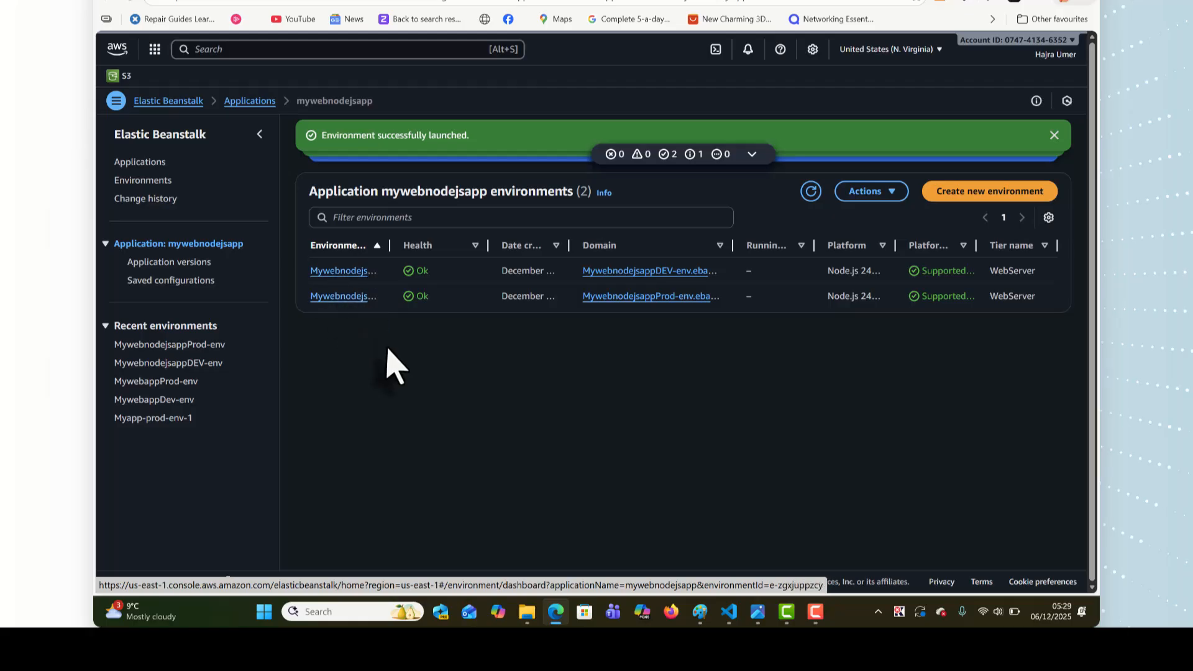
pyautogui.click(347, 271)
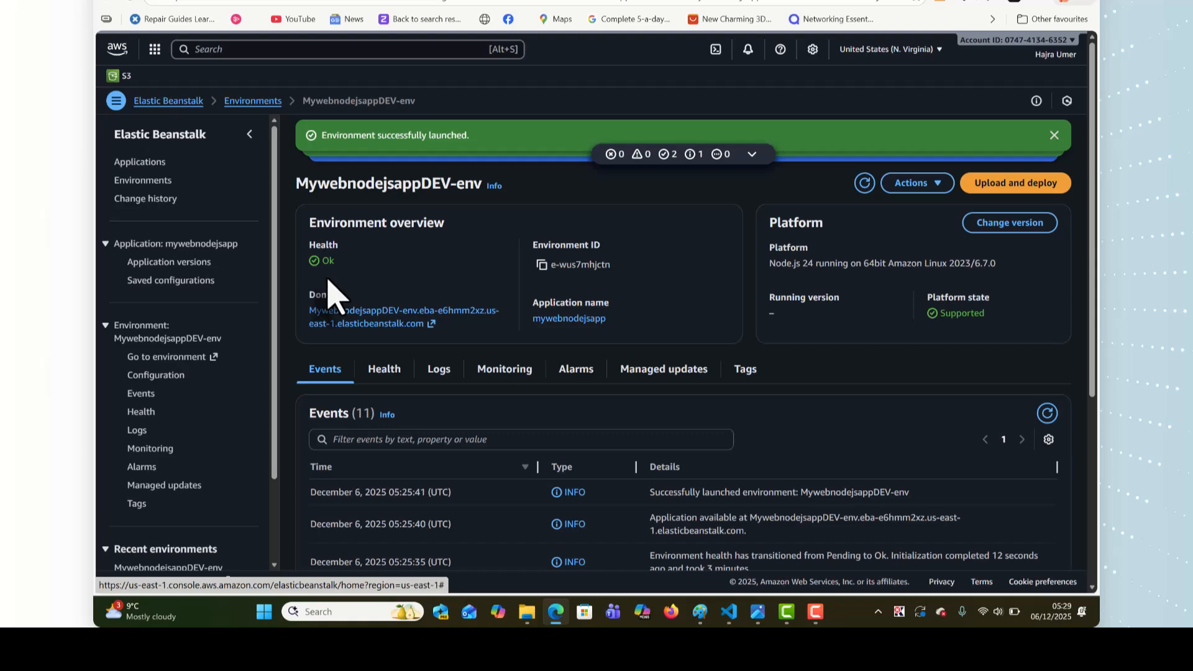
pyautogui.click(345, 323)
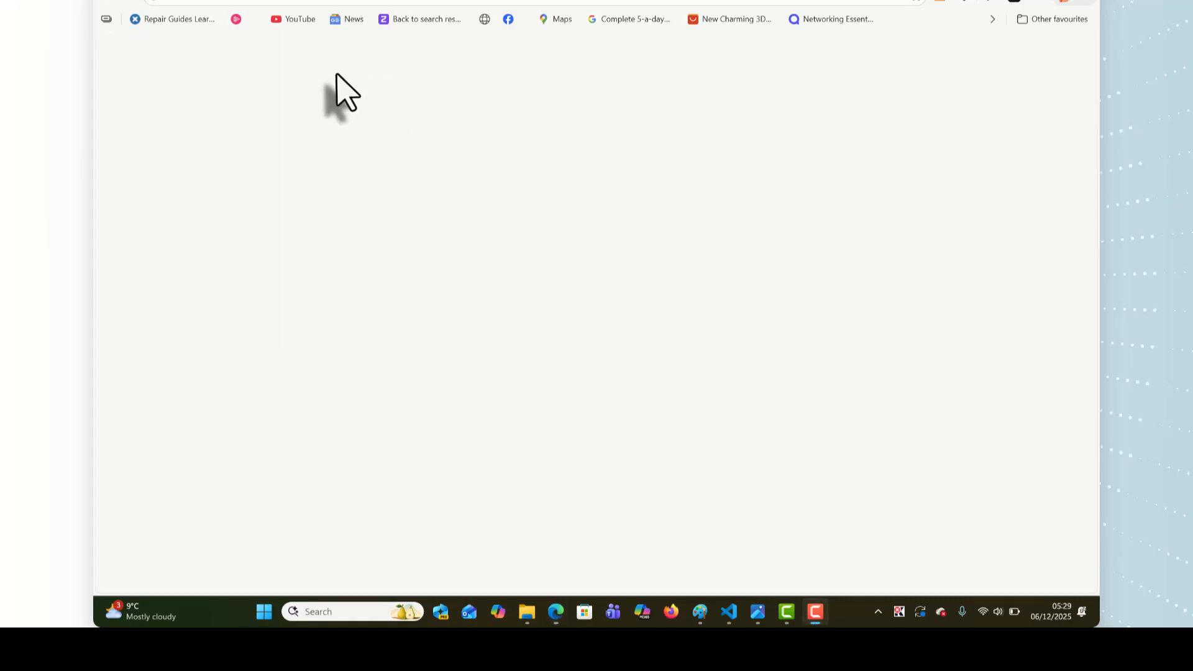
pyautogui.scroll(-2, 566, 283)
pyautogui.scroll(2, 565, 289)
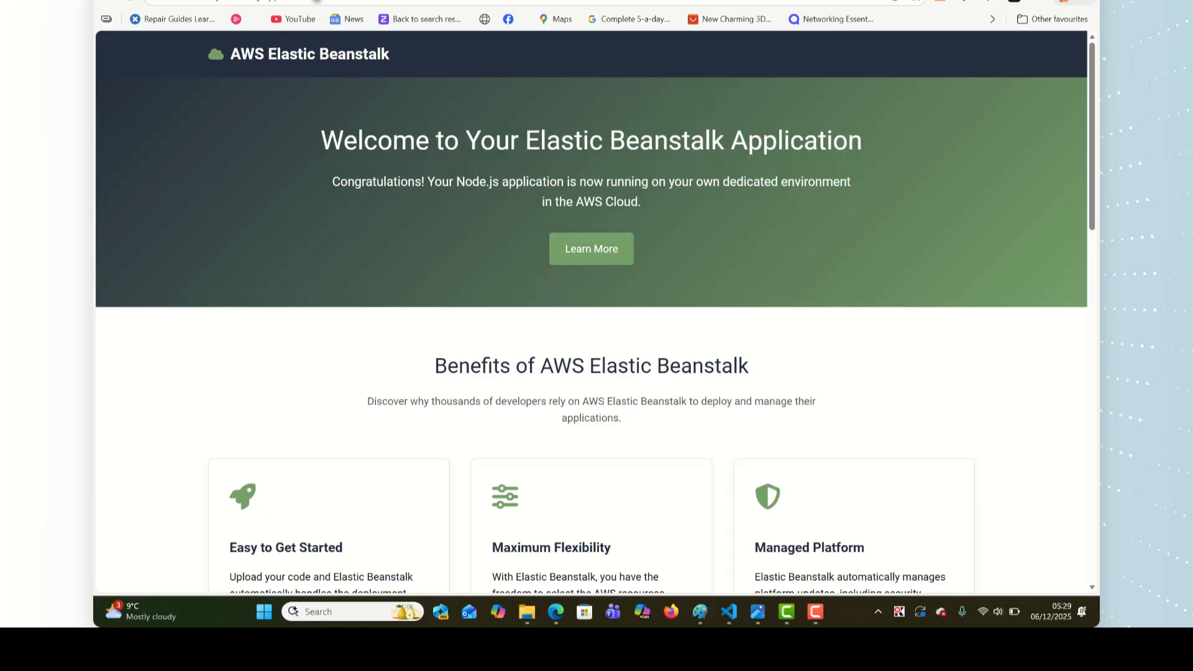
pyautogui.click(287, 0)
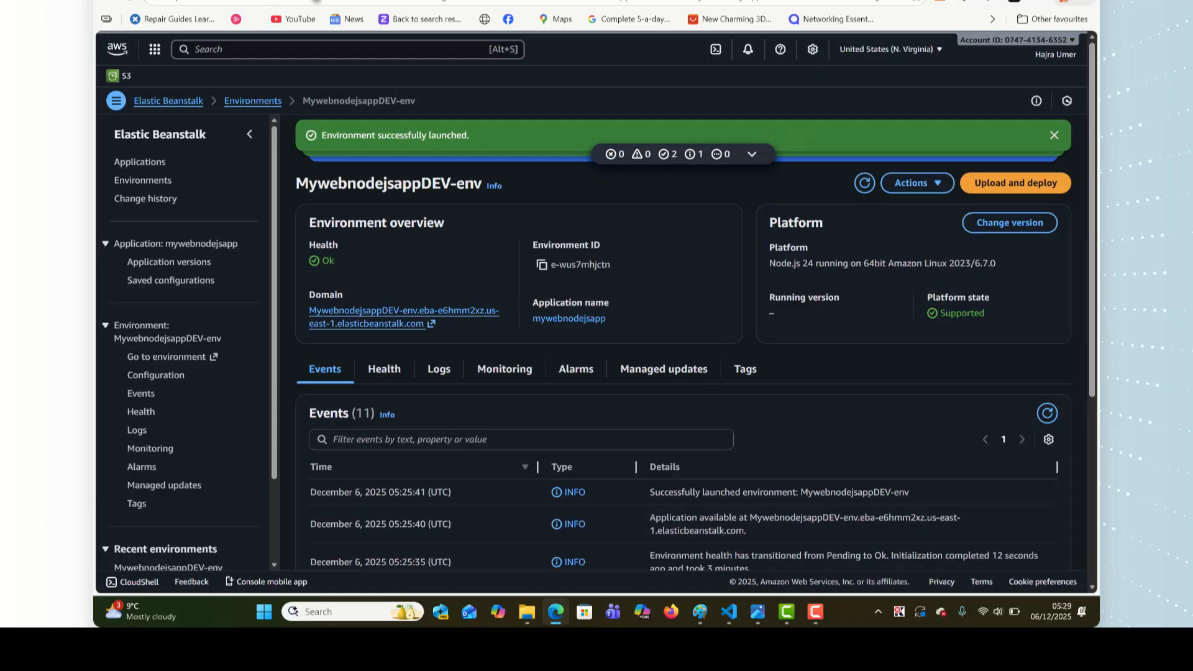
# Step: Open MywebnodejsappProd-env from the environments list, view its site through the domain link and return to the console
pyautogui.click(148, 181)
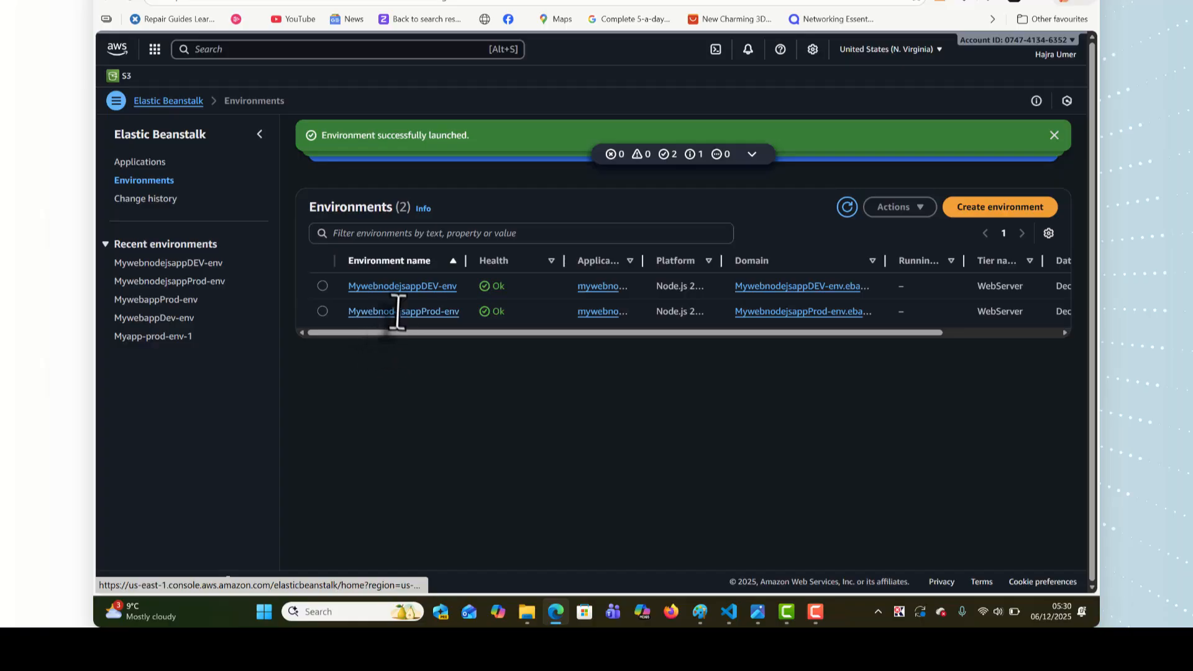
pyautogui.click(392, 312)
pyautogui.click(415, 325)
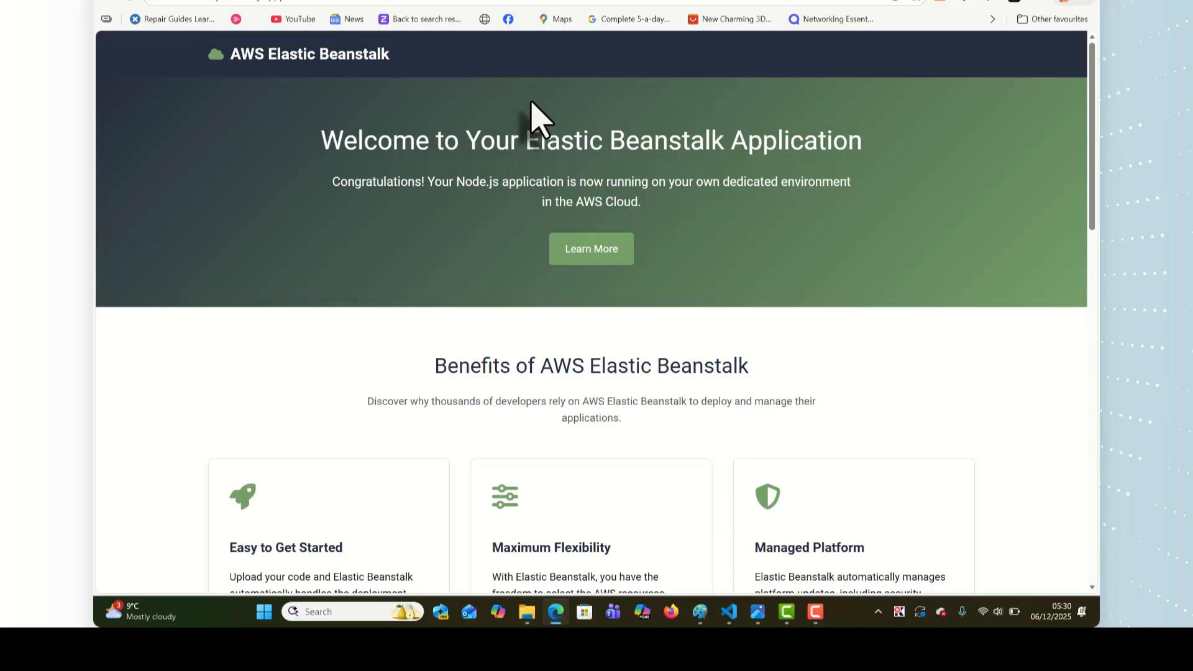
pyautogui.click(363, 0)
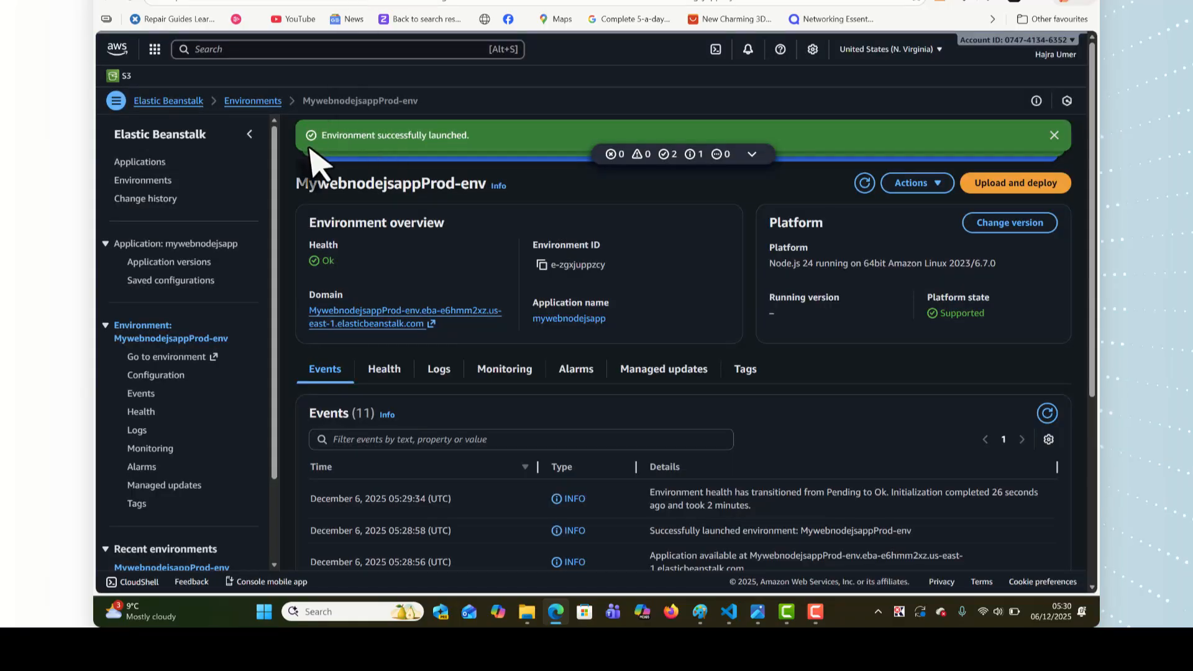
# Step: Go to CodePipeline from the console home and start a new pipeline with the Build custom pipeline option
pyautogui.click(116, 49)
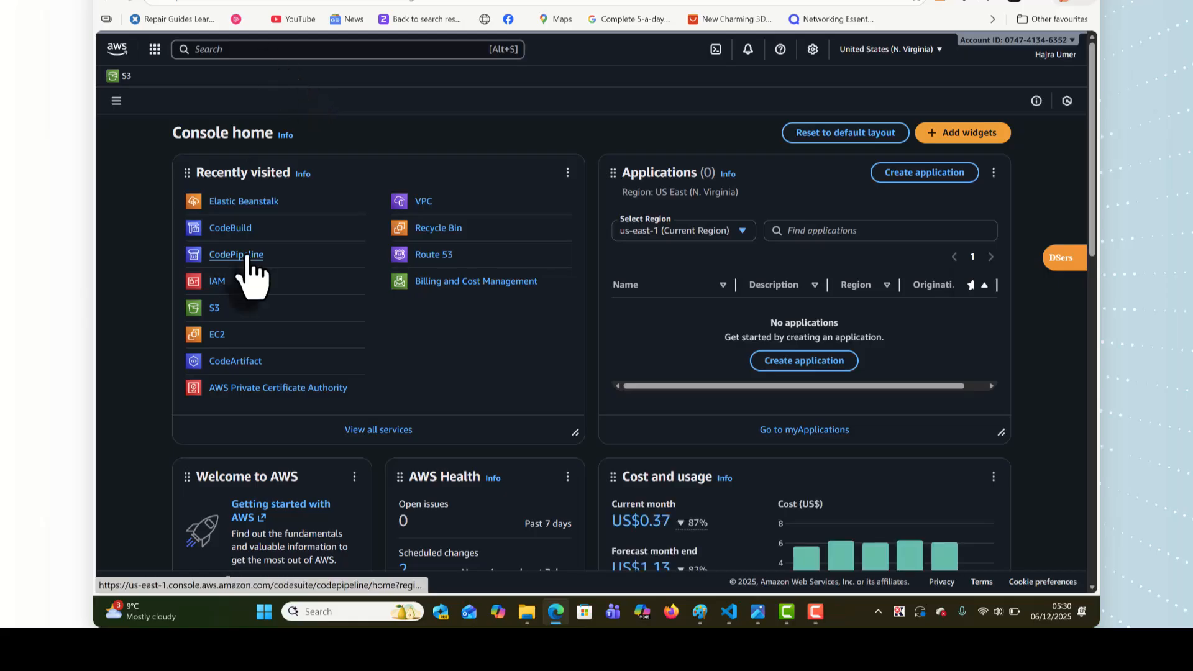
pyautogui.click(247, 256)
pyautogui.click(1016, 134)
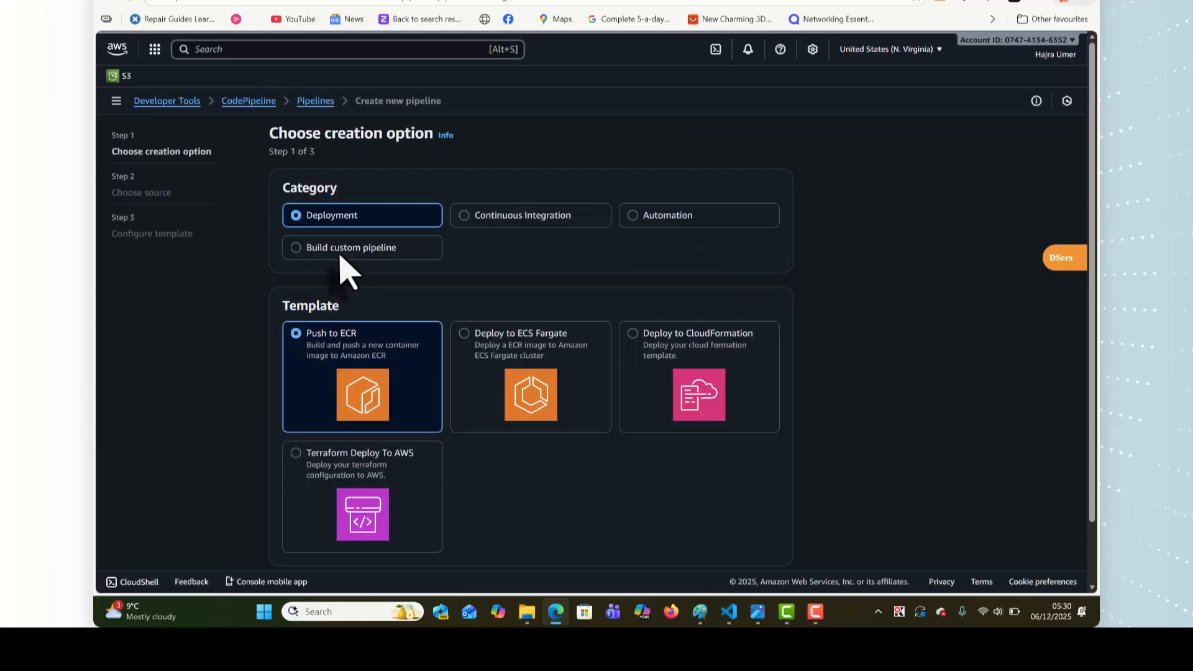
pyautogui.click(339, 249)
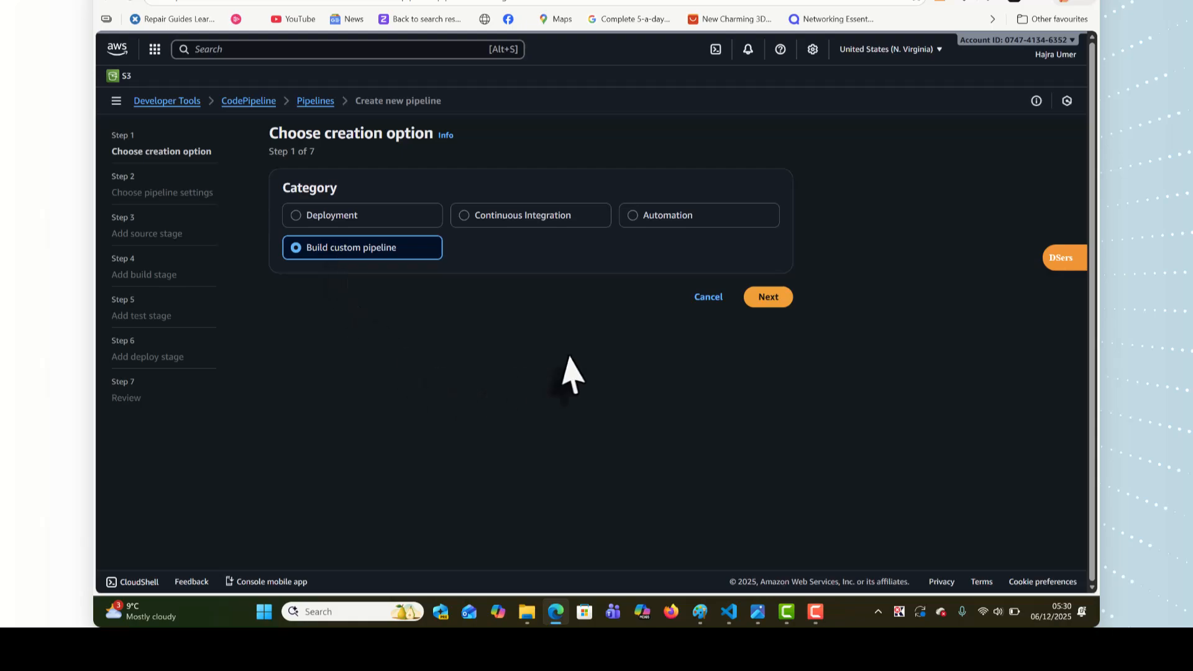
pyautogui.click(768, 297)
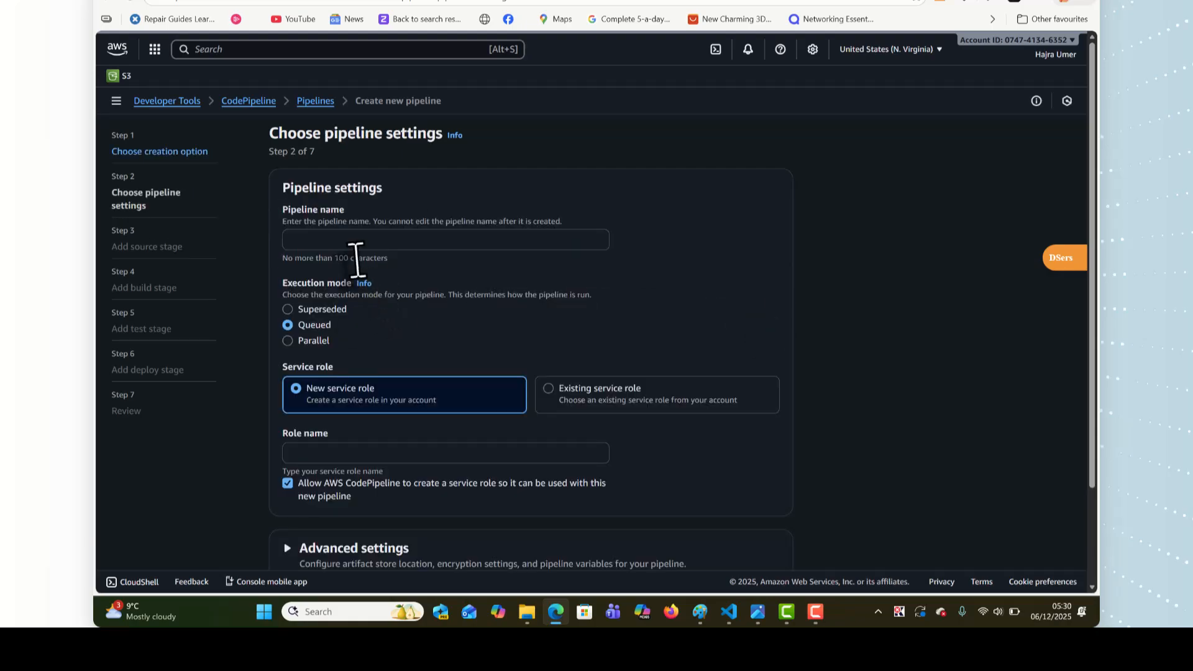
# Step: Name the pipeline myfirstpipeline2, keep the remaining pipeline settings and continue to the source stage
pyautogui.click(339, 240)
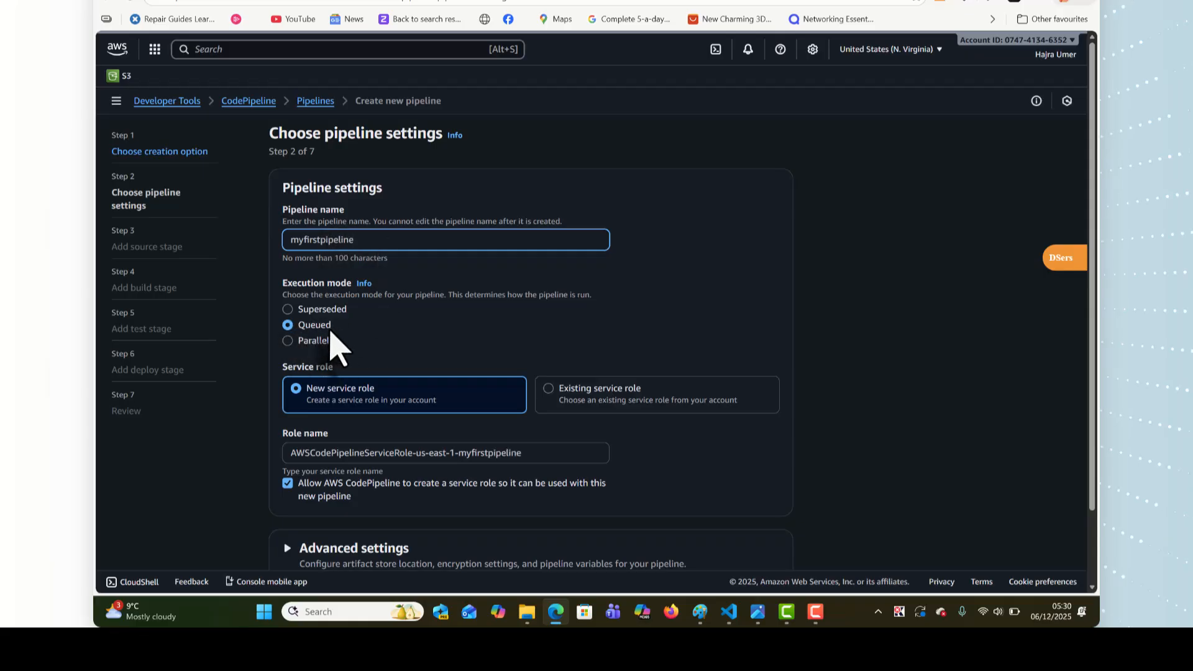
pyautogui.scroll(-2, 338, 345)
pyautogui.click(768, 559)
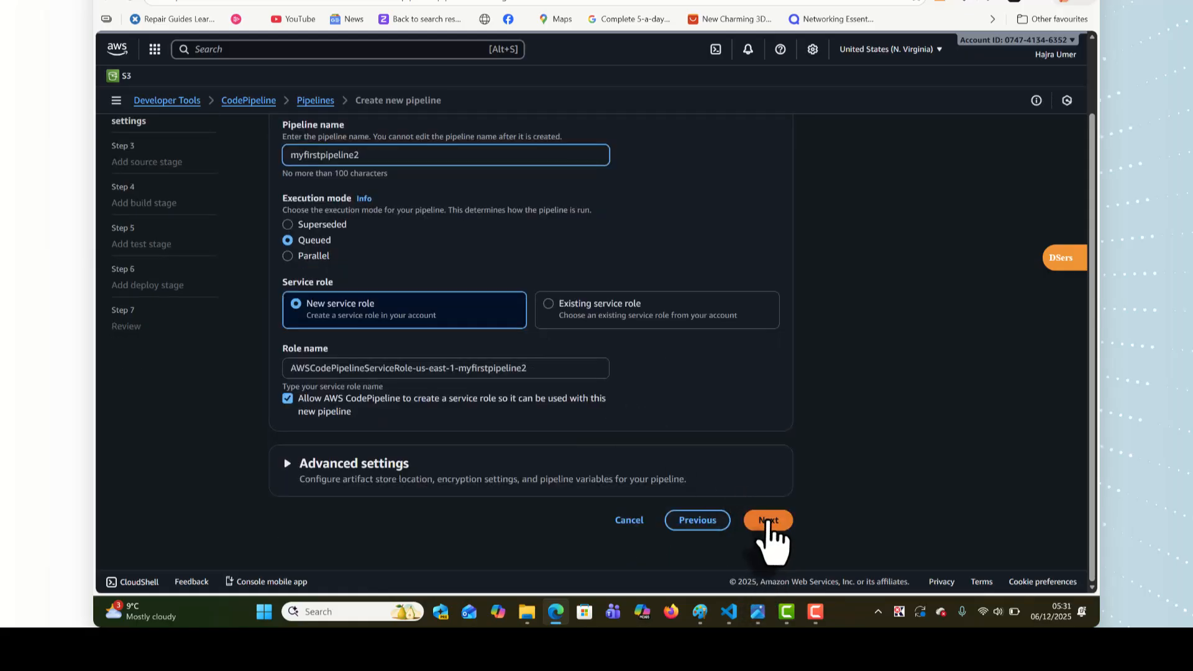
pyautogui.click(768, 522)
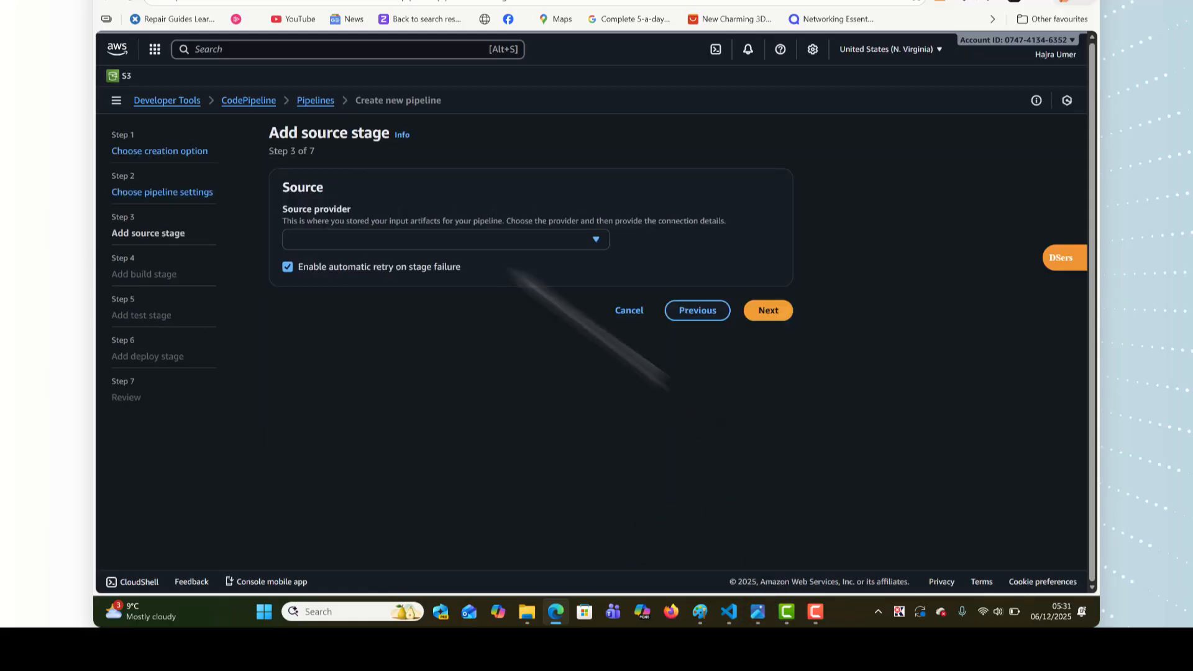
# Step: Choose GitHub (via GitHub App) as the source provider and start a new GitHub connection named mygithubconnection
pyautogui.click(451, 240)
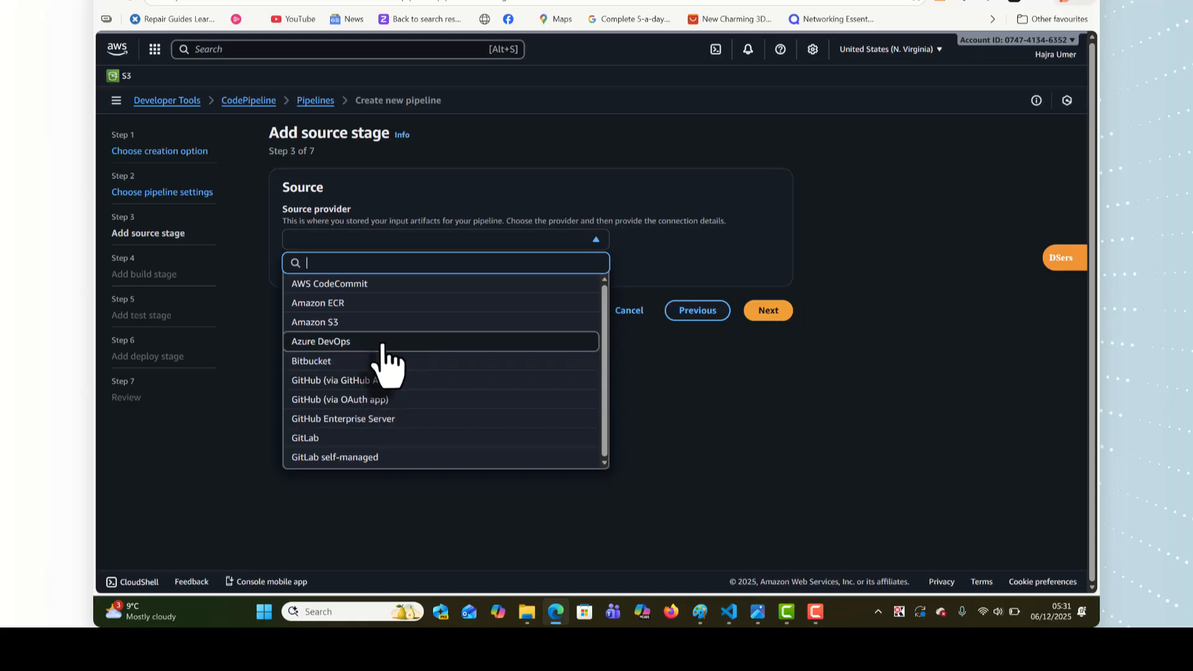
pyautogui.click(380, 384)
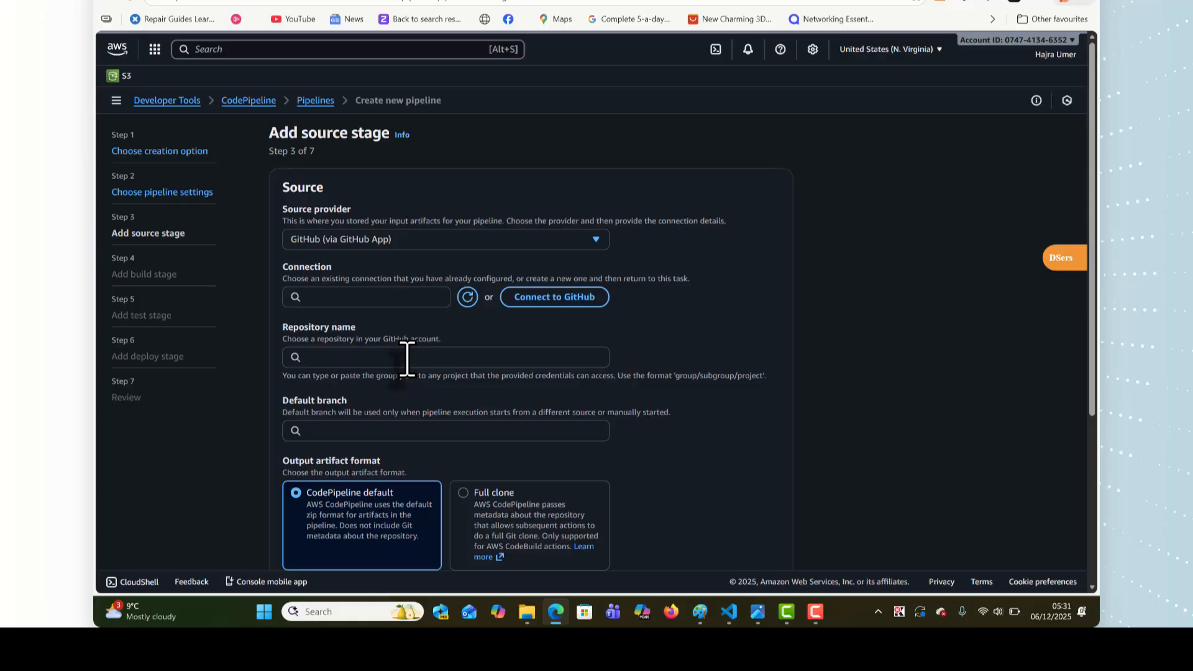
pyautogui.click(531, 298)
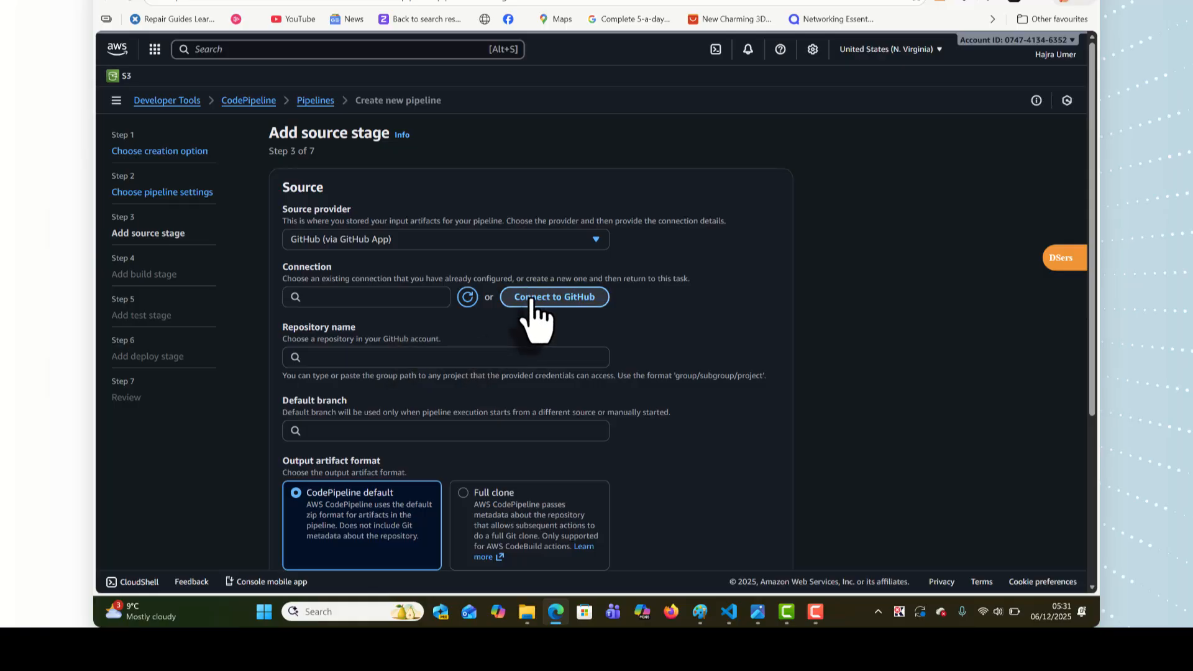
pyautogui.click(264, 198)
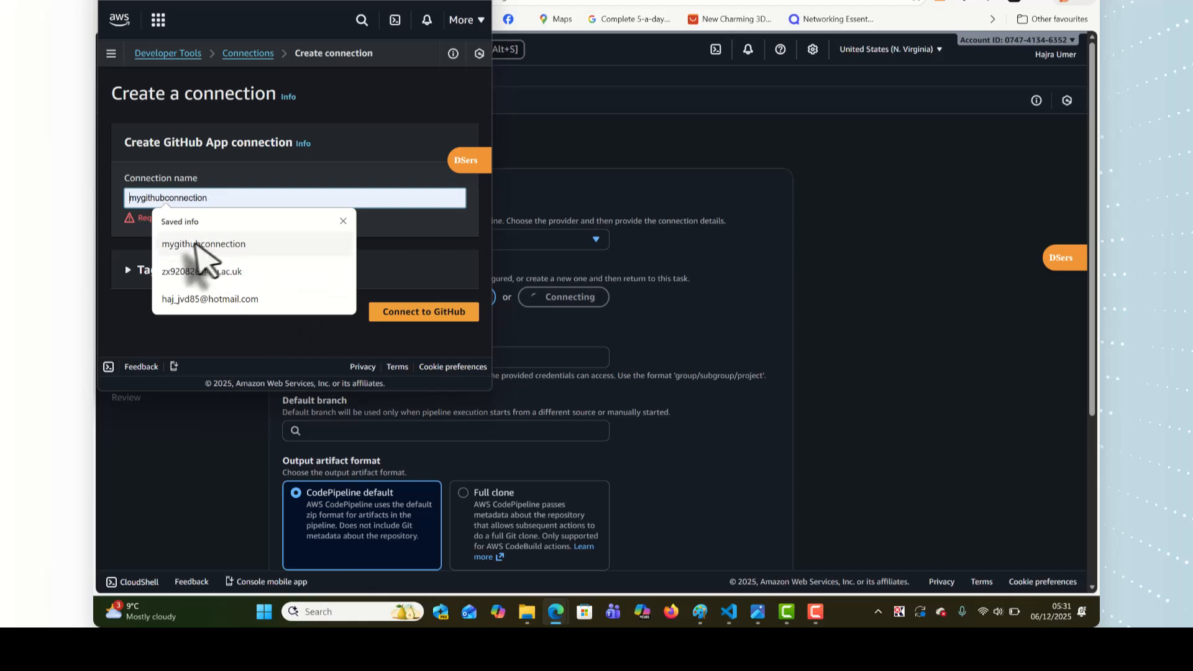
pyautogui.click(193, 244)
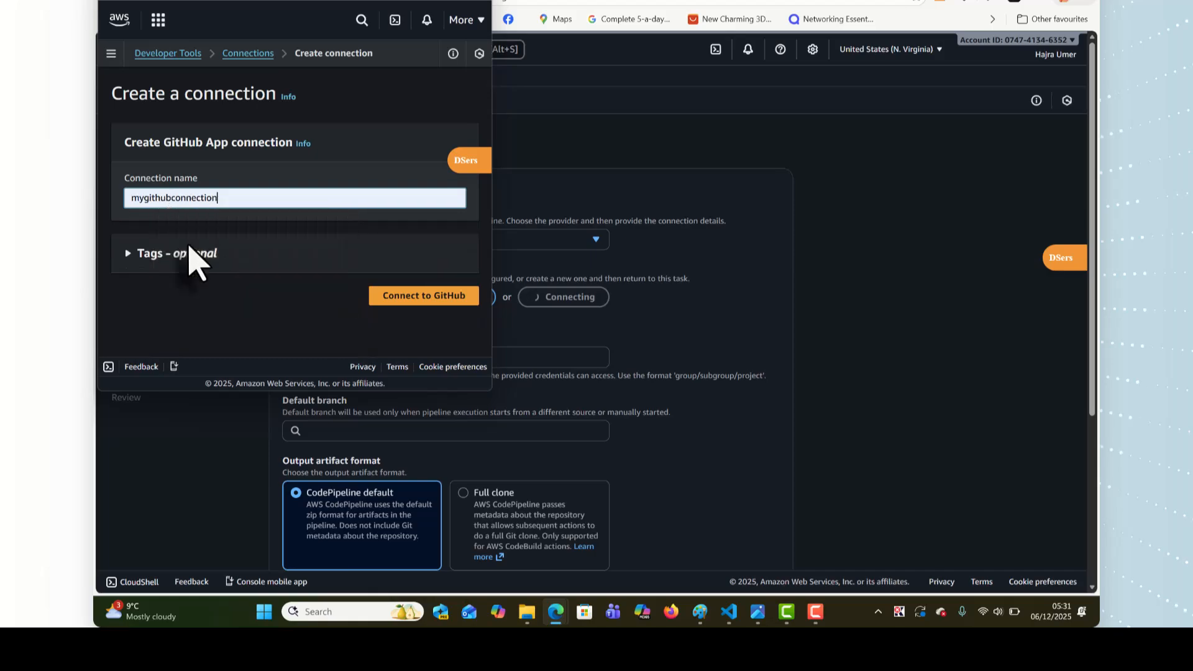
# Step: Connect the pipeline to GitHub and set the repository name to the owner's GitHub username followed by /mynodejsapp
pyautogui.click(390, 297)
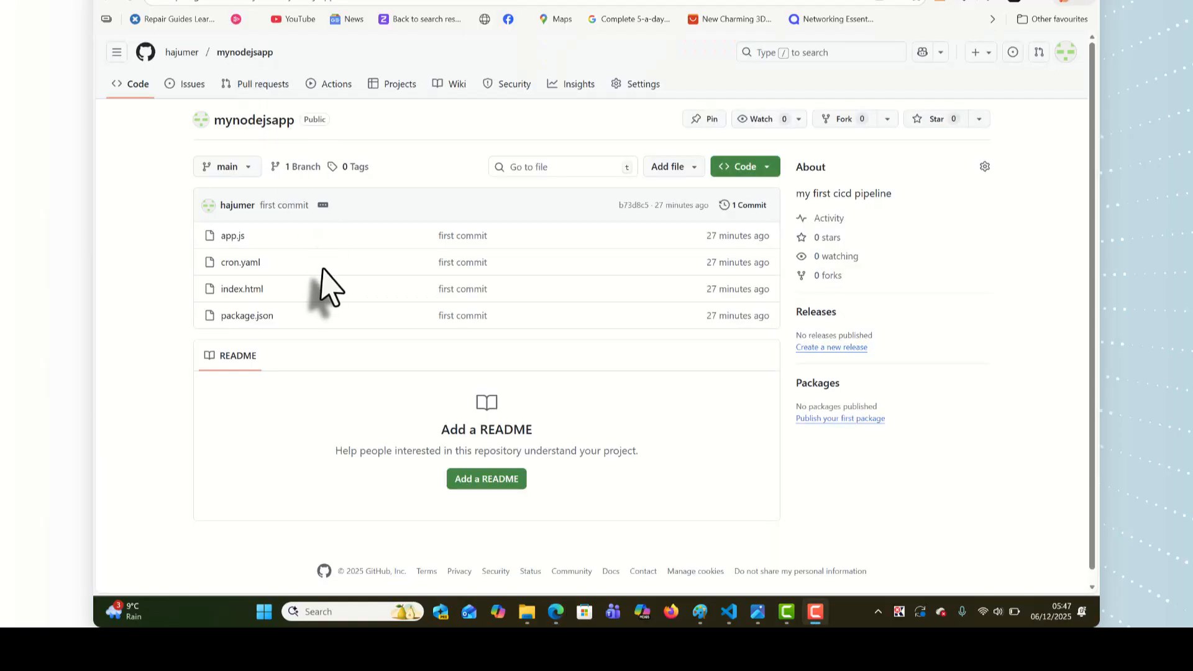
pyautogui.moveTo(274, 53); pyautogui.dragTo(152, 80)
pyautogui.click(186, 102)
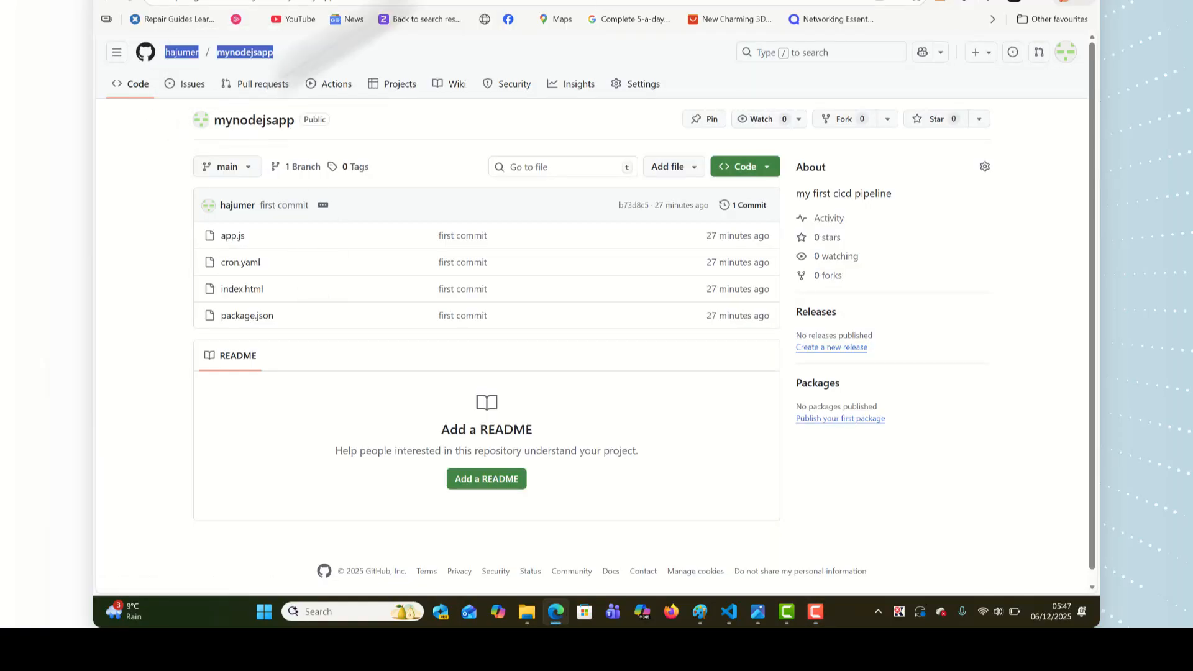
pyautogui.click(347, 5)
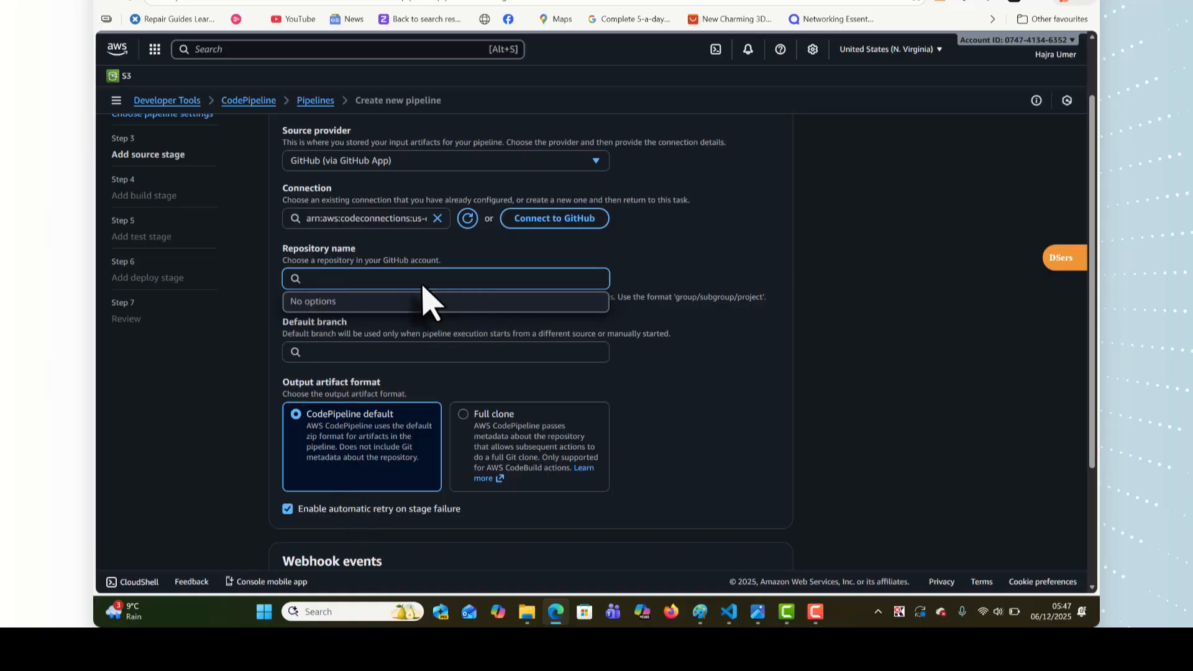
pyautogui.click(357, 283)
pyautogui.write('hajumer/mynodejsapp')
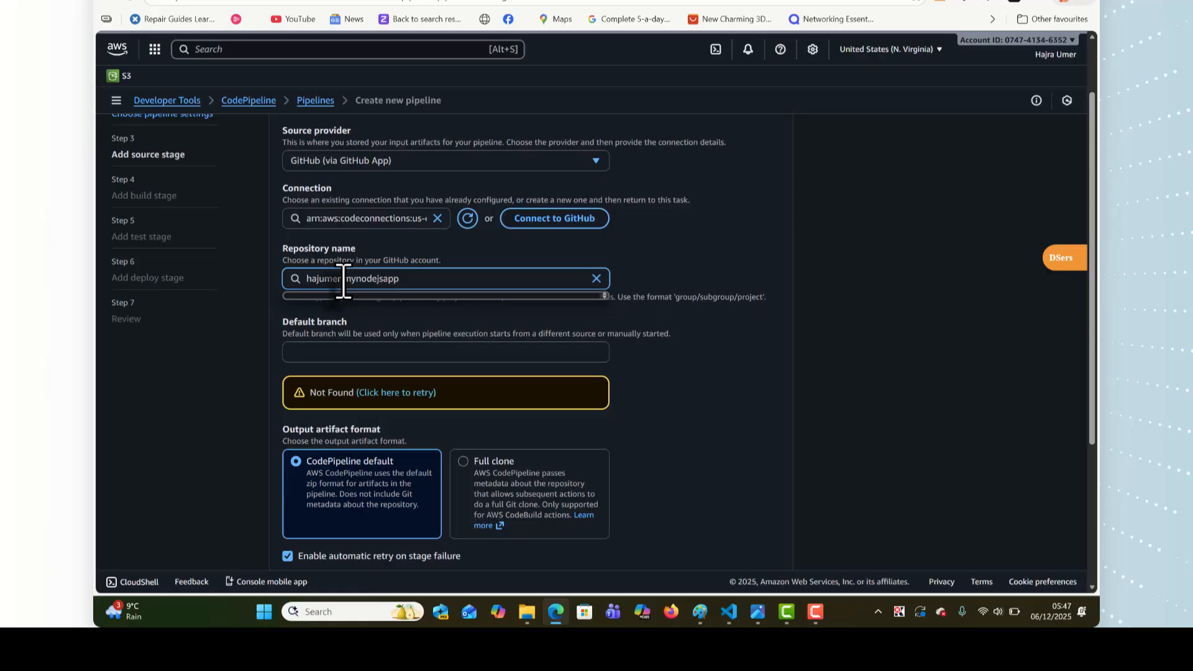
pyautogui.write('/')
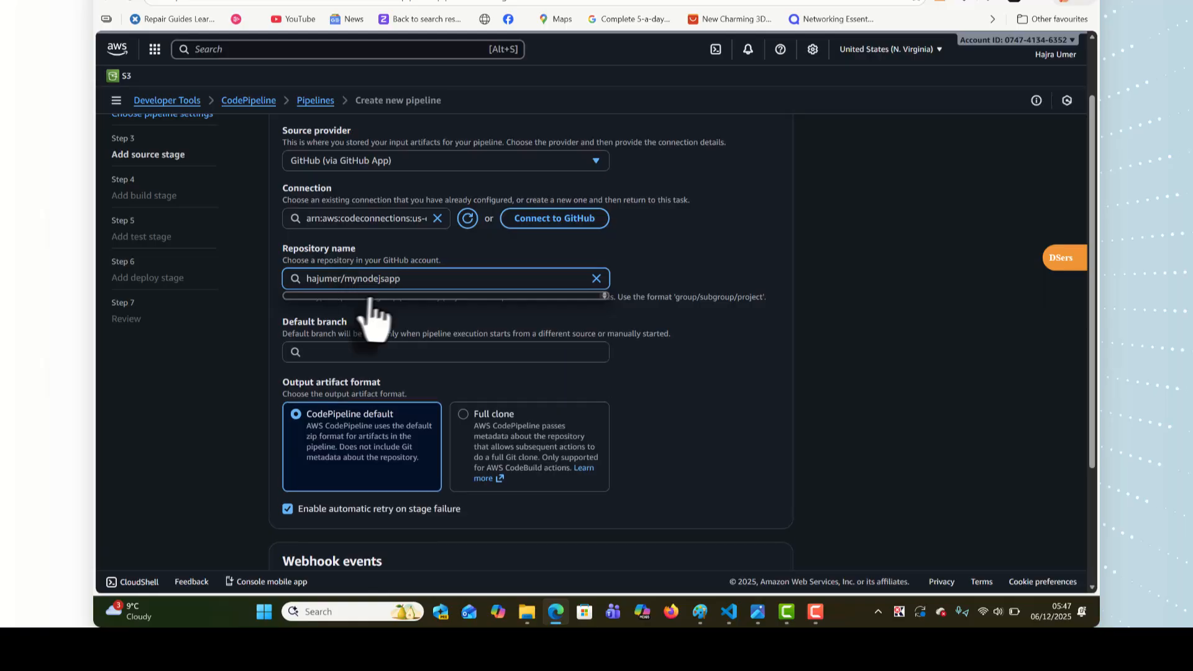
# Step: Choose main as the default branch, keep the artifact format and webhook settings, and continue to the build stage
pyautogui.click(350, 351)
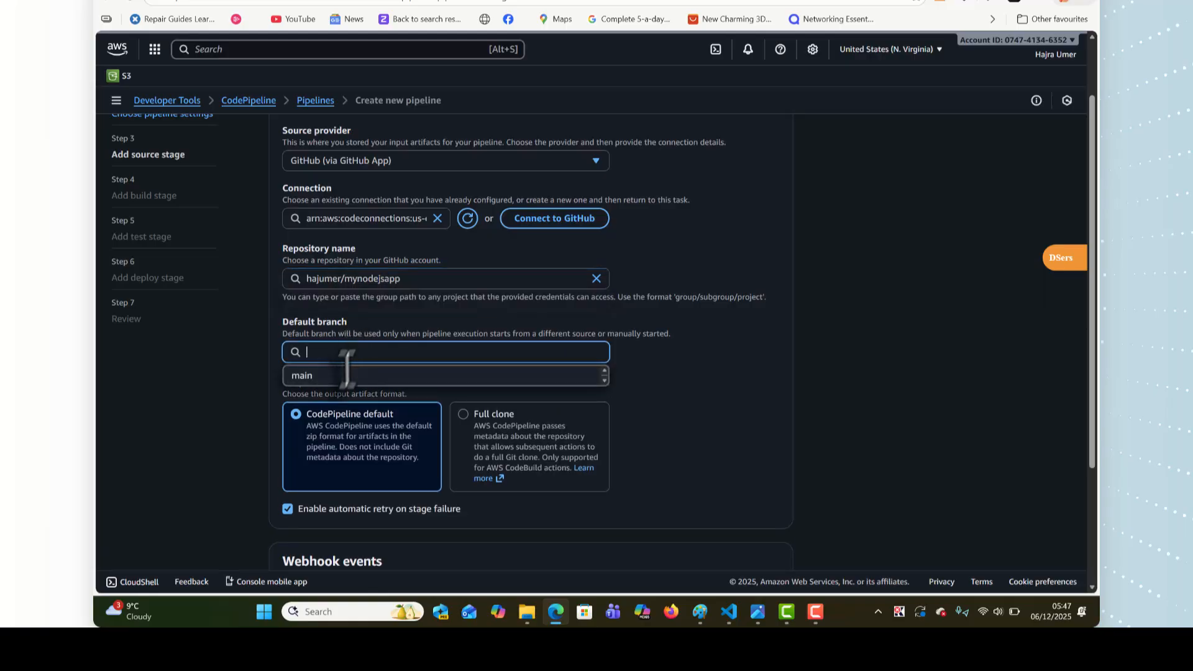
pyautogui.click(339, 378)
pyautogui.scroll(-2, 373, 457)
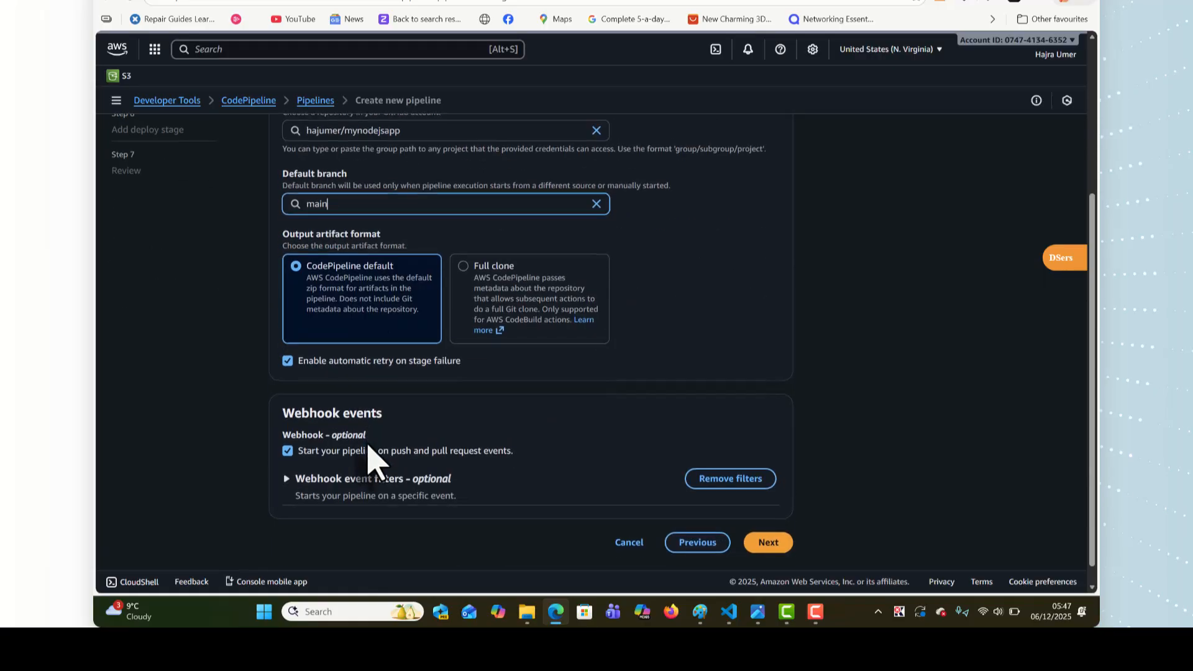
pyautogui.scroll(-1, 372, 458)
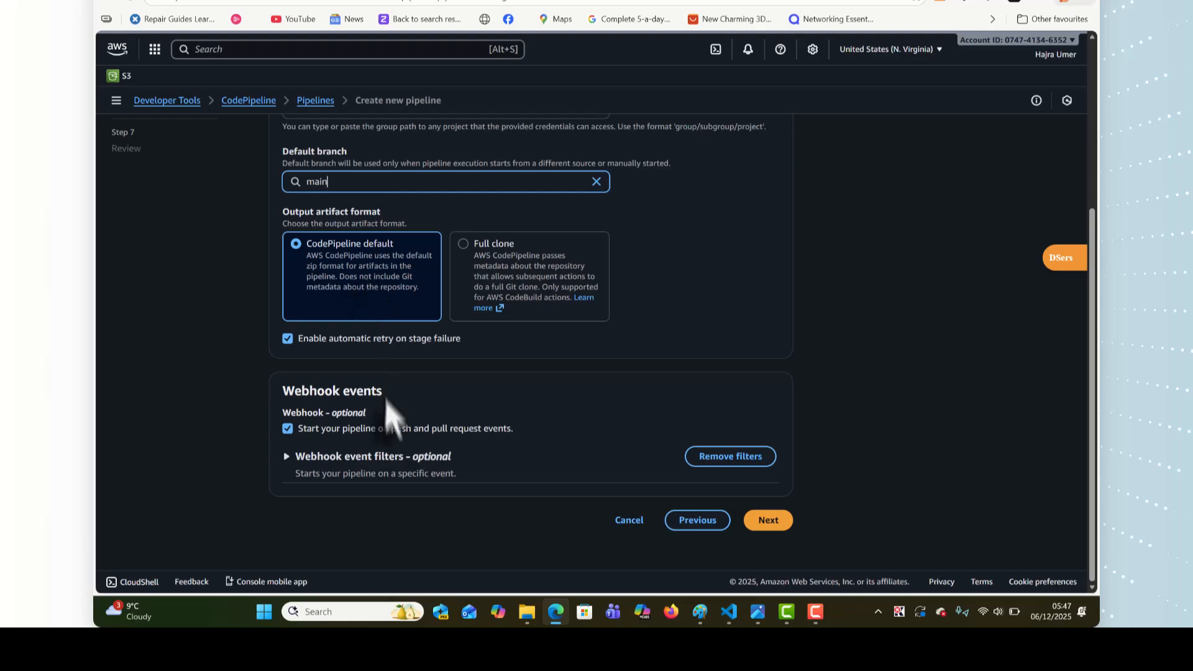
pyautogui.click(768, 521)
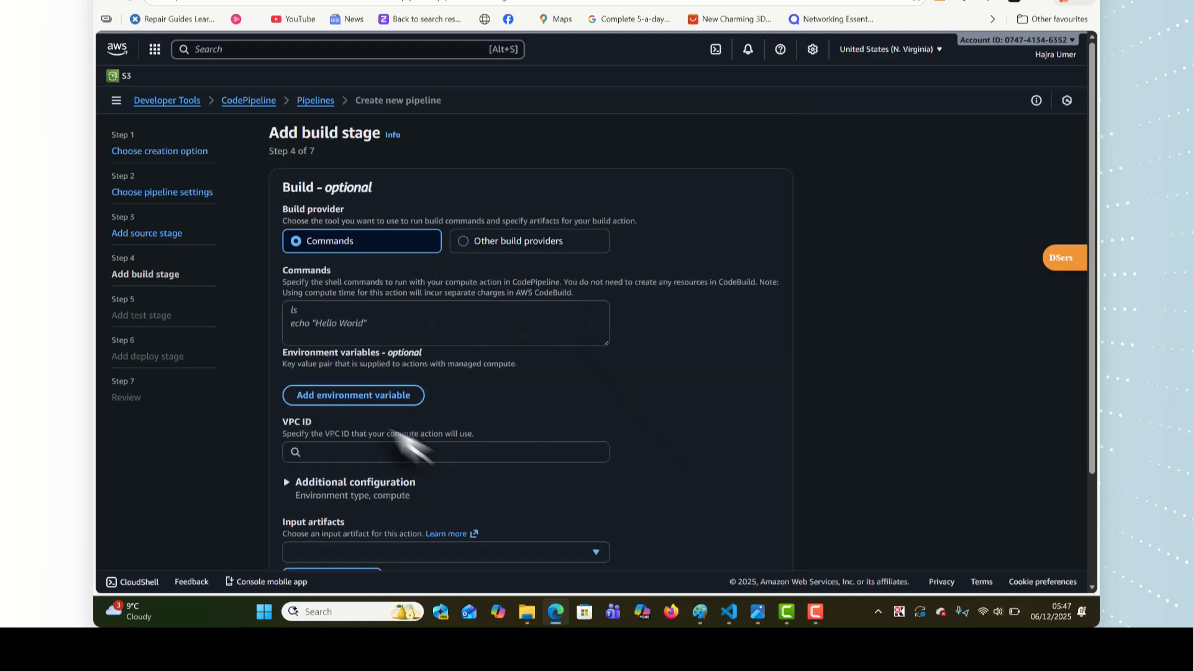
# Step: Skip both the build stage and the test stage of the pipeline
pyautogui.scroll(-2, 487, 367)
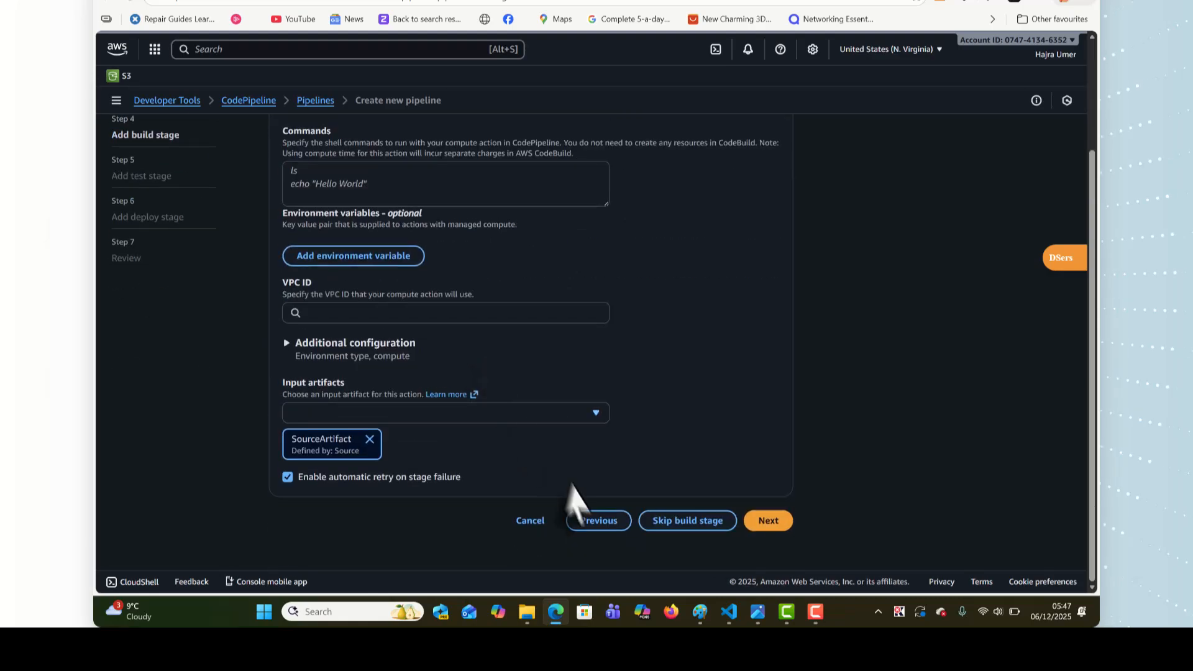
pyautogui.click(670, 522)
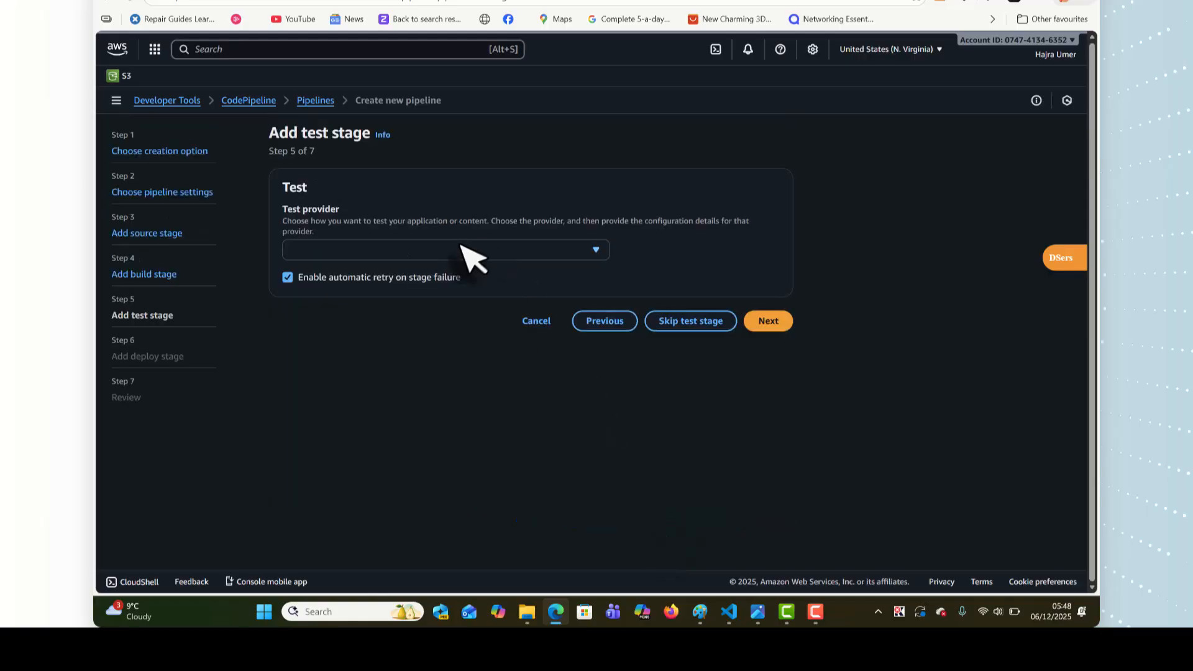
pyautogui.click(449, 251)
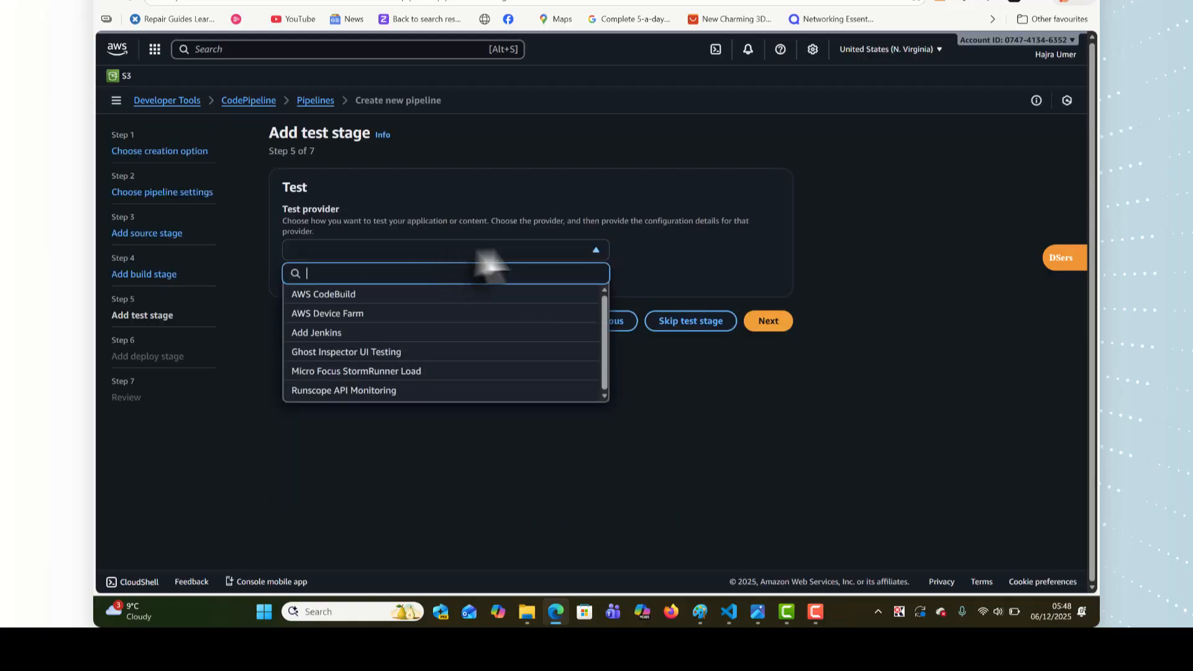
pyautogui.click(650, 404)
pyautogui.click(695, 321)
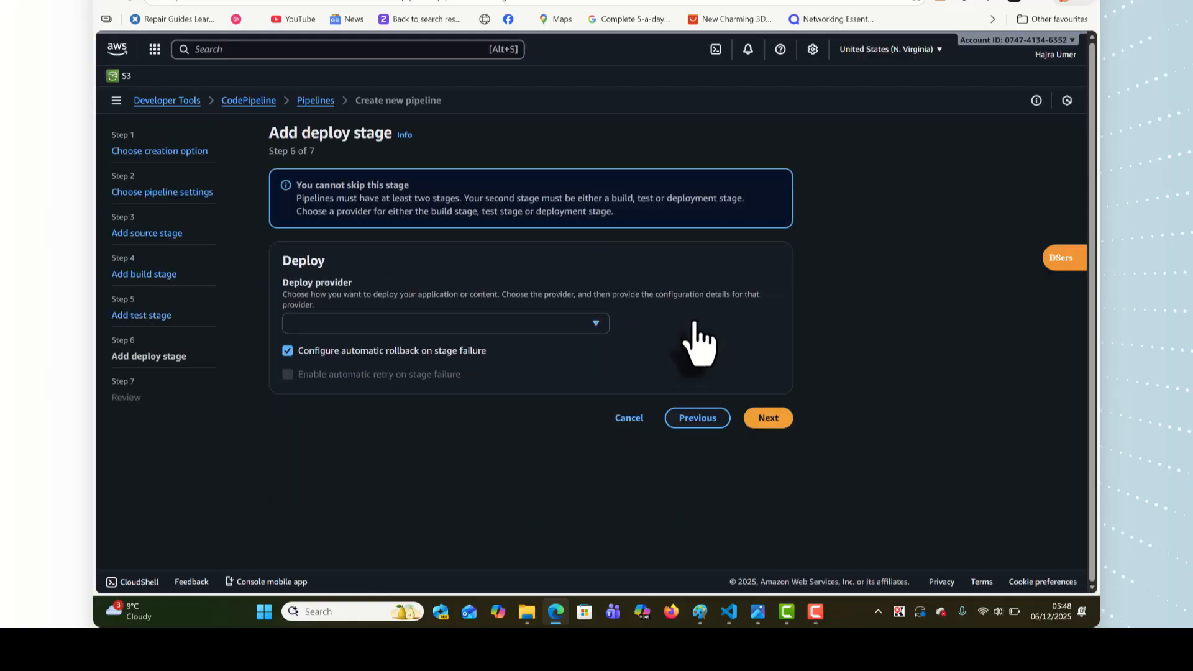
# Step: Set the deploy stage to AWS Elastic Beanstalk with application mywebnodejsapp and environment MywebnodejsappDEV-env, and continue to the review
pyautogui.click(343, 327)
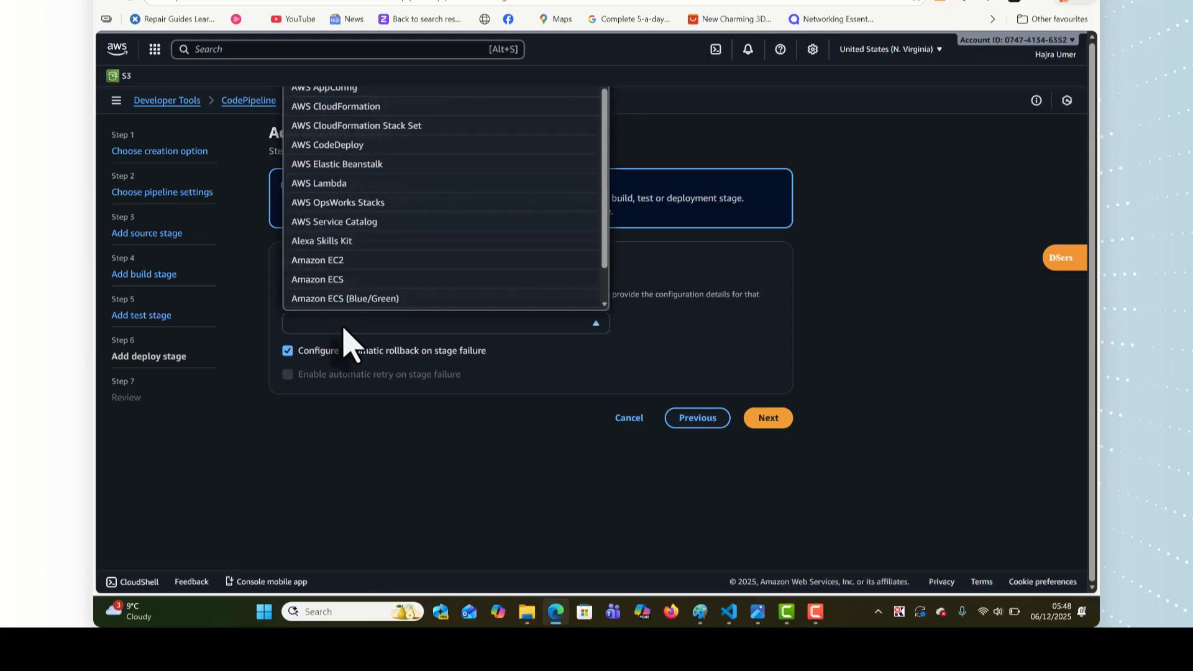
pyautogui.click(353, 168)
pyautogui.scroll(-3, 487, 498)
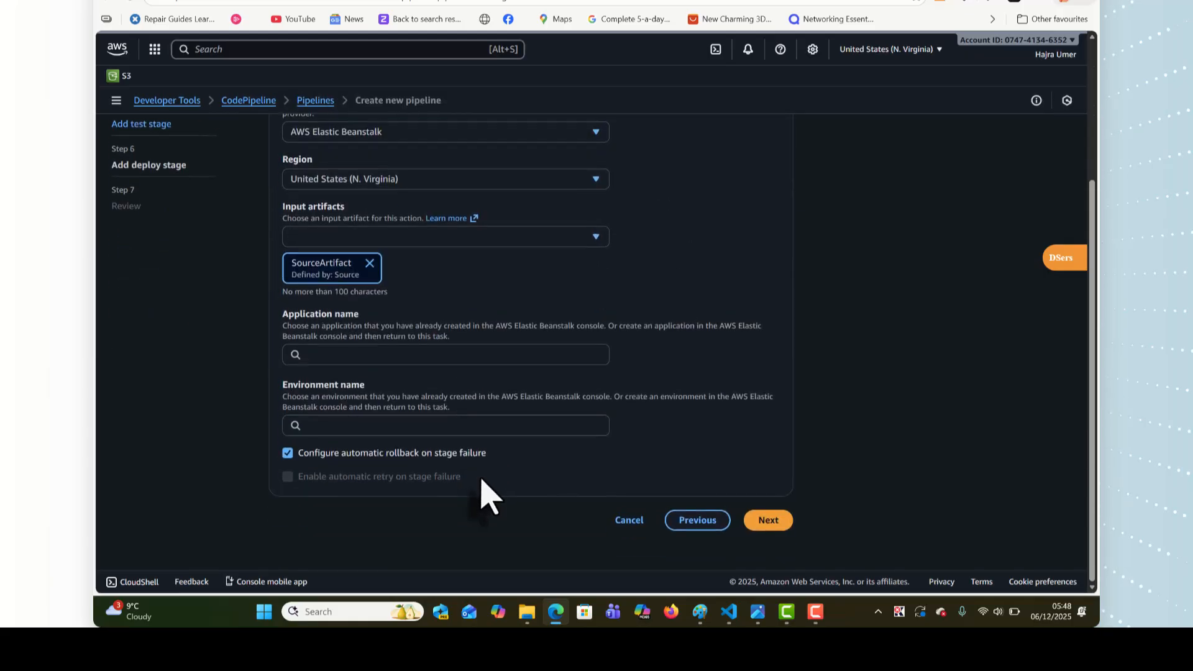
pyautogui.click(369, 354)
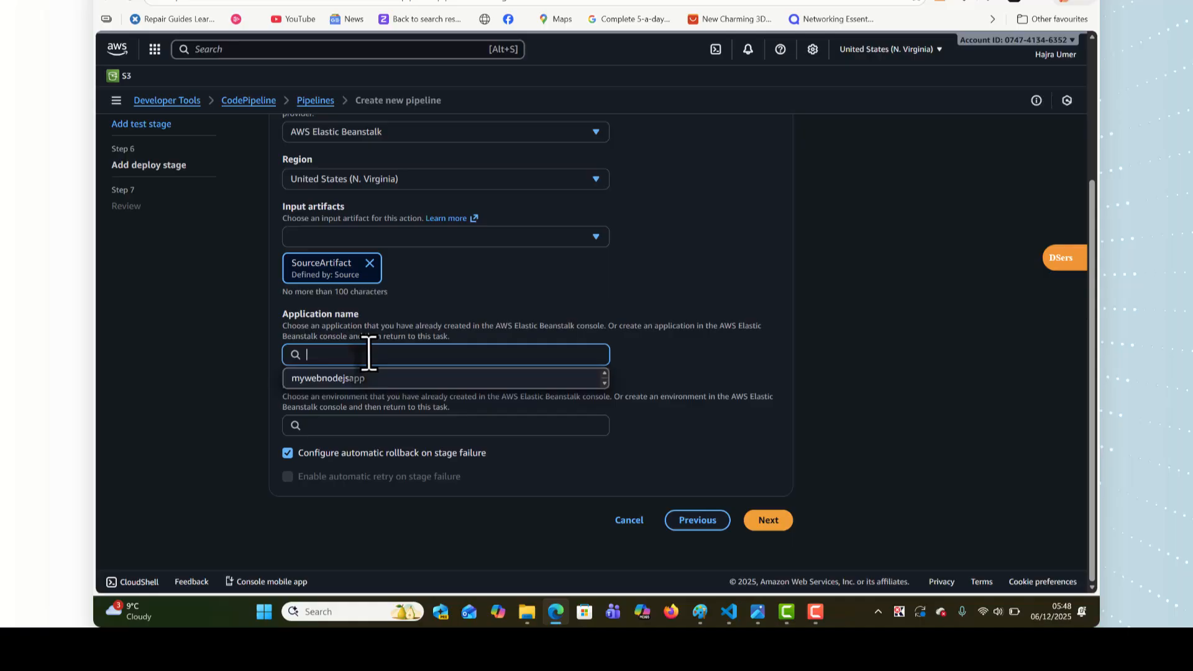
pyautogui.click(337, 380)
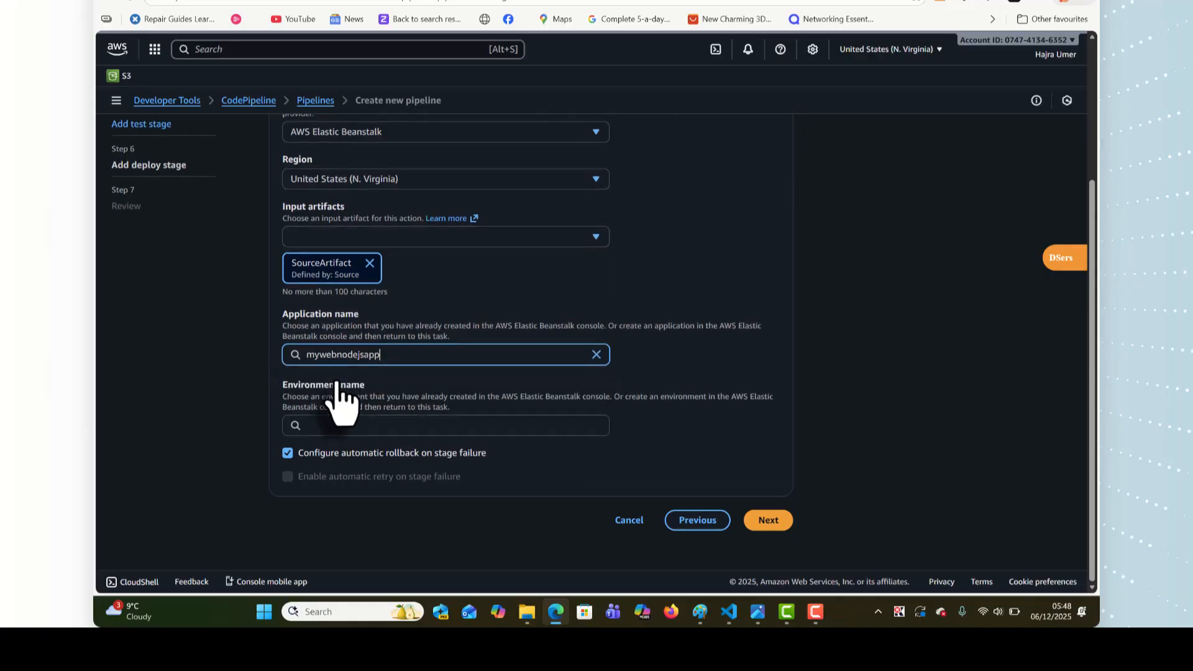
pyautogui.click(381, 425)
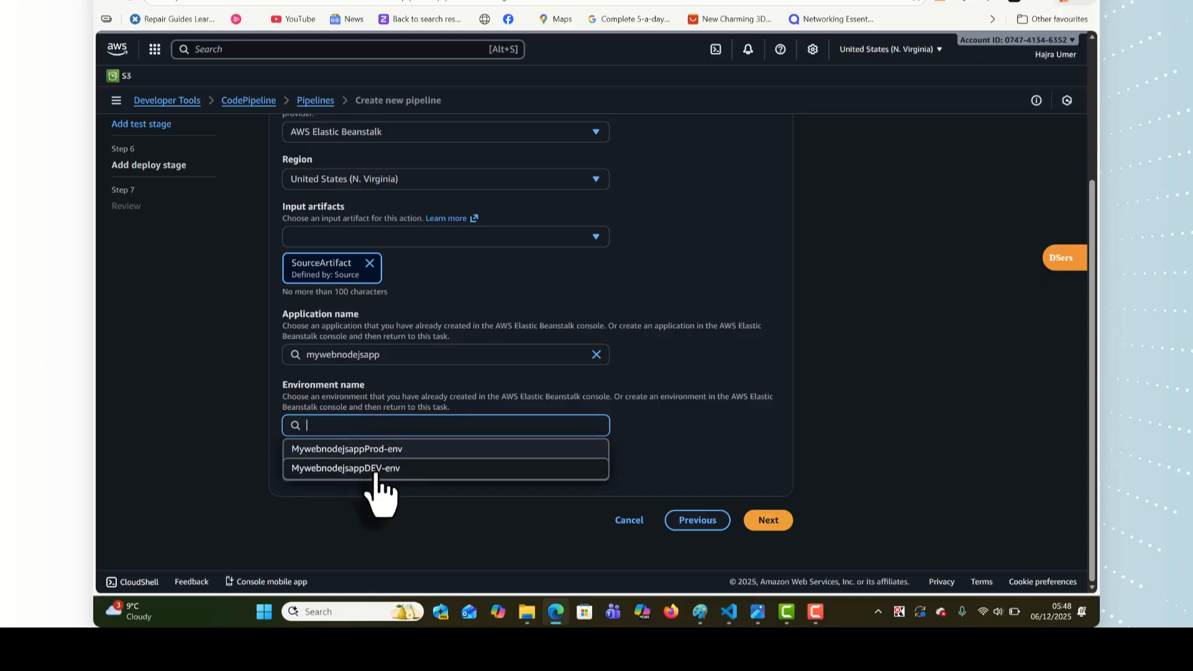
pyautogui.click(380, 468)
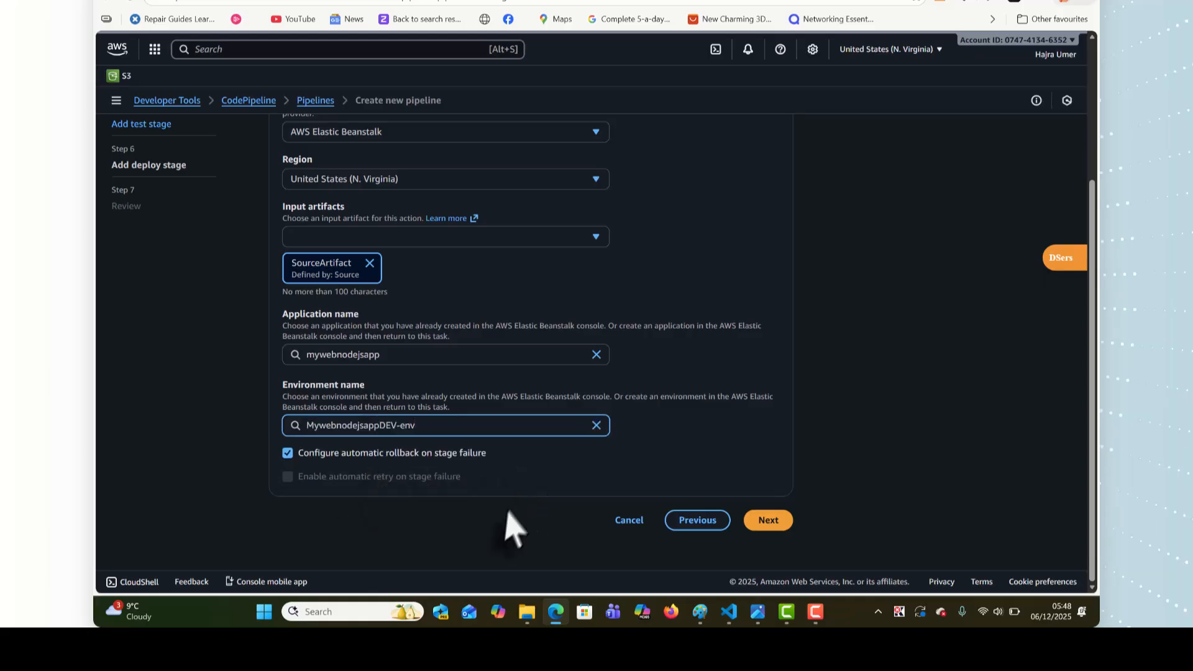
pyautogui.click(768, 522)
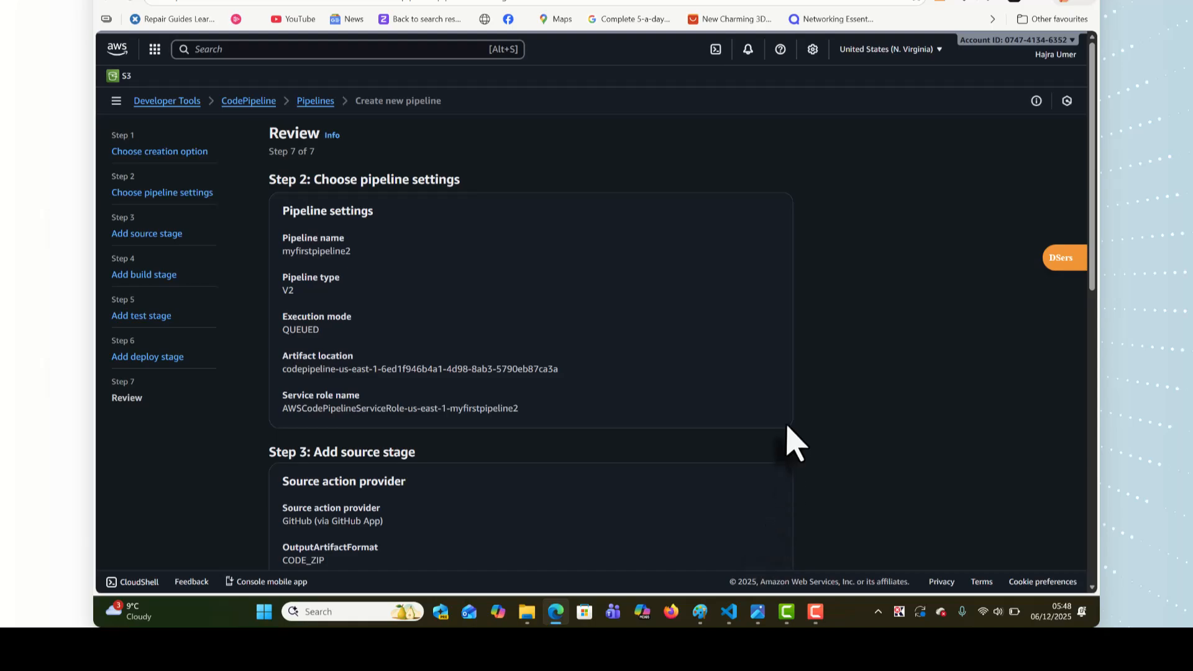
# Step: Review the pipeline settings, create the pipeline and check its Source and Deploy stages
pyautogui.scroll(-7, 787, 435)
pyautogui.scroll(-4, 792, 442)
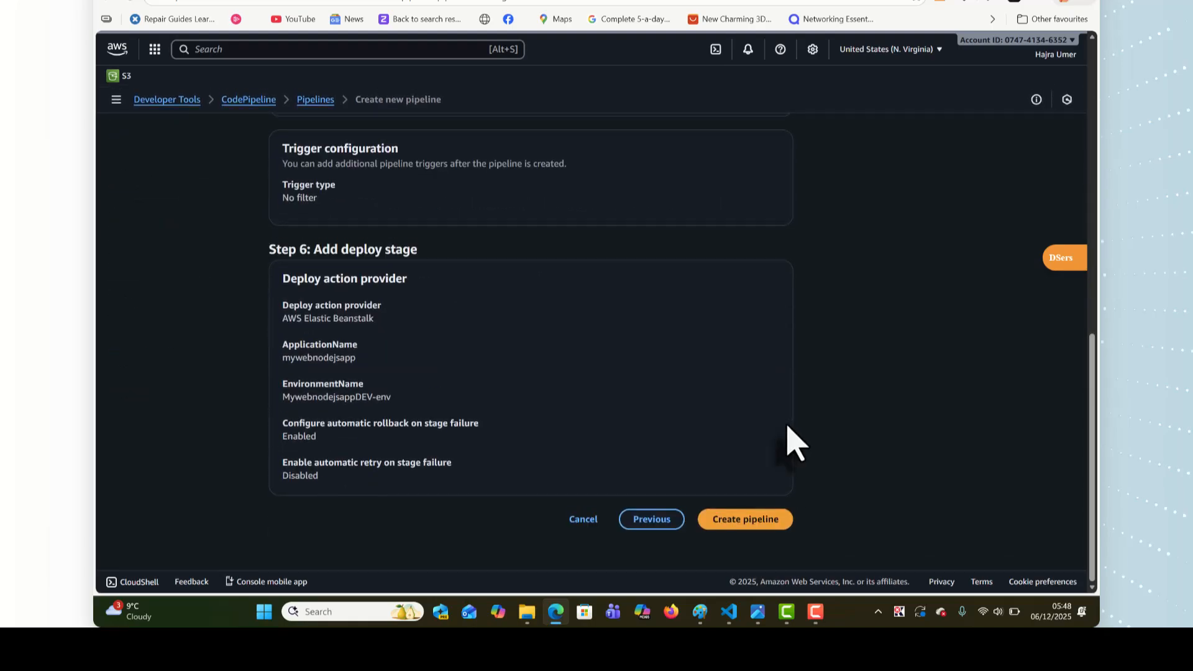
pyautogui.click(753, 521)
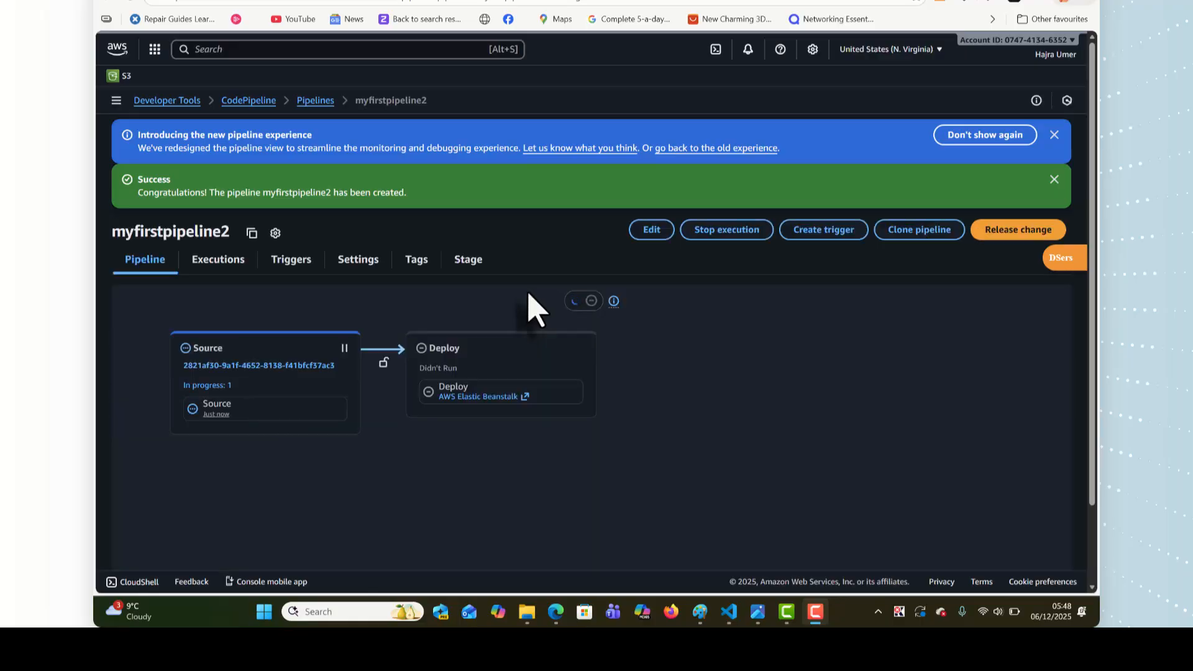
pyautogui.scroll(-2, 547, 329)
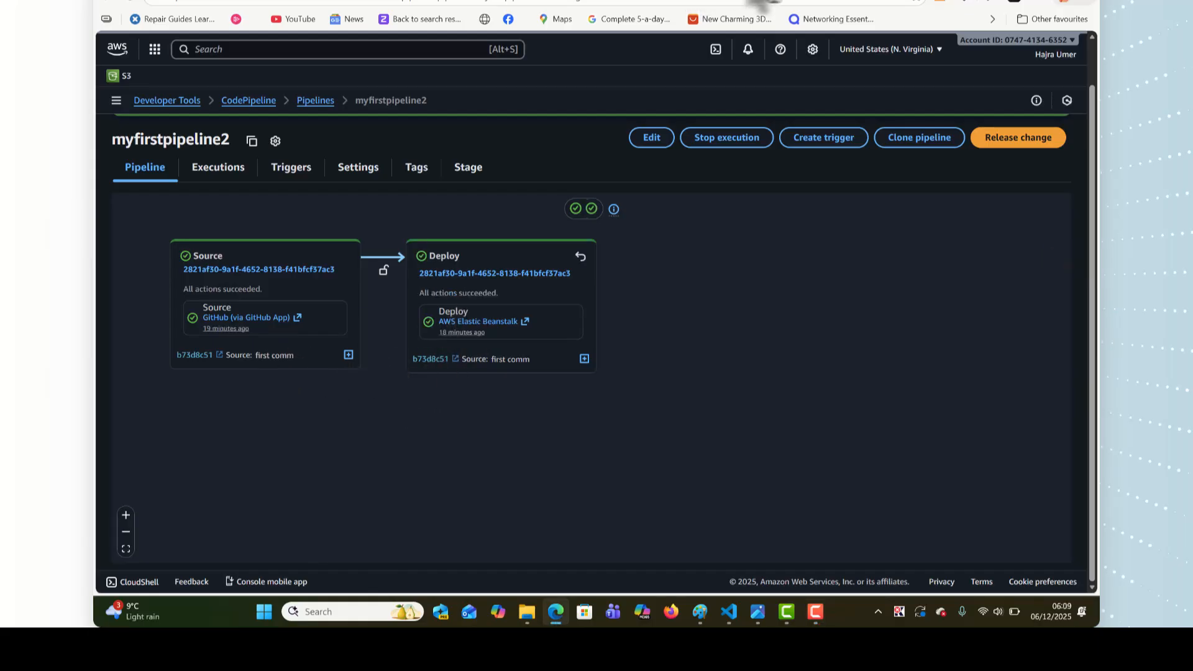
# Step: Open MywebnodejsappDEV-env in Elastic Beanstalk and examine the deployed site through its domain link
pyautogui.click(117, 48)
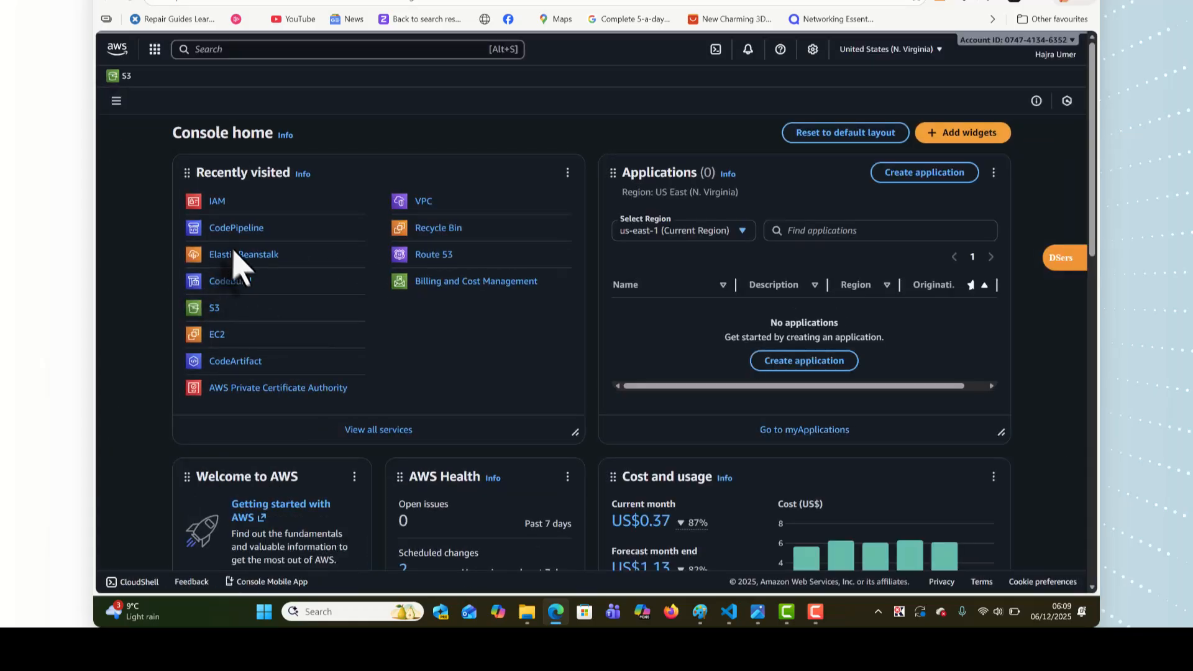
pyautogui.click(238, 259)
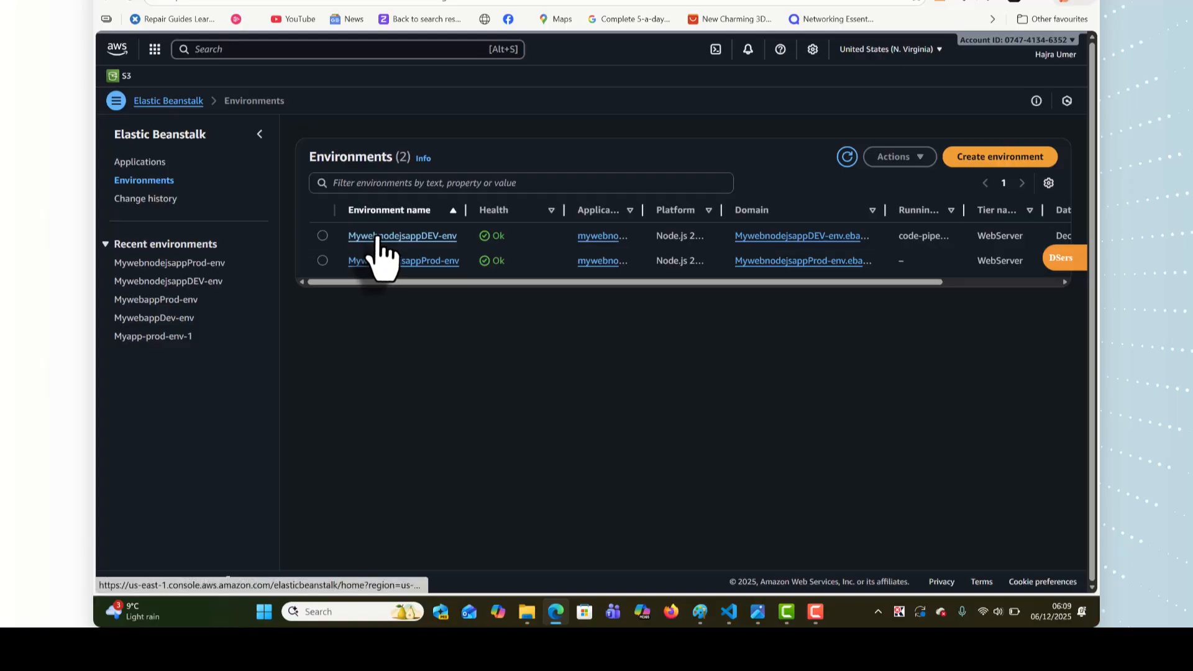
pyautogui.click(409, 236)
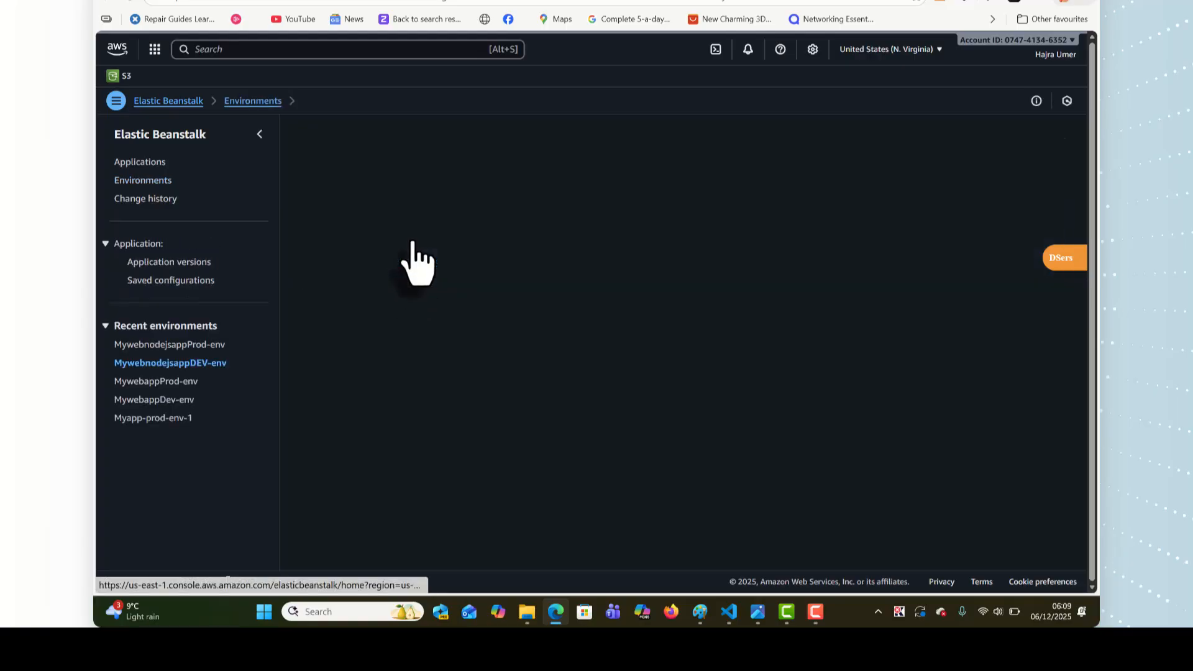
pyautogui.click(384, 273)
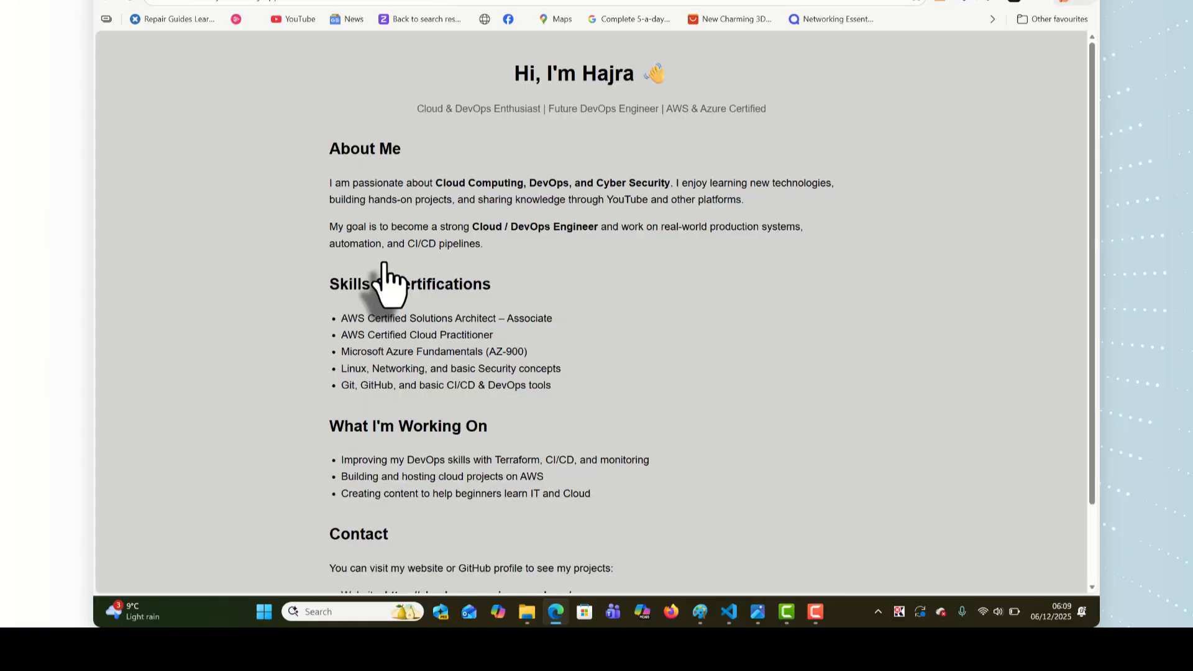
pyautogui.scroll(-2, 519, 252)
pyautogui.scroll(2, 520, 252)
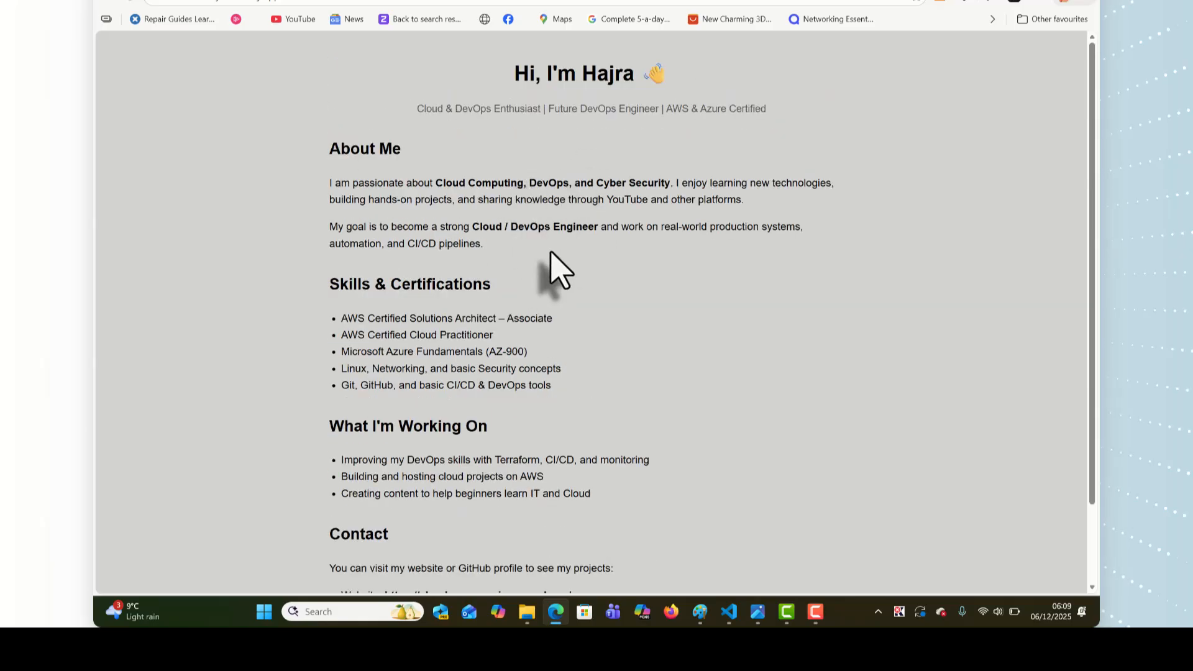
pyautogui.scroll(2, 519, 117)
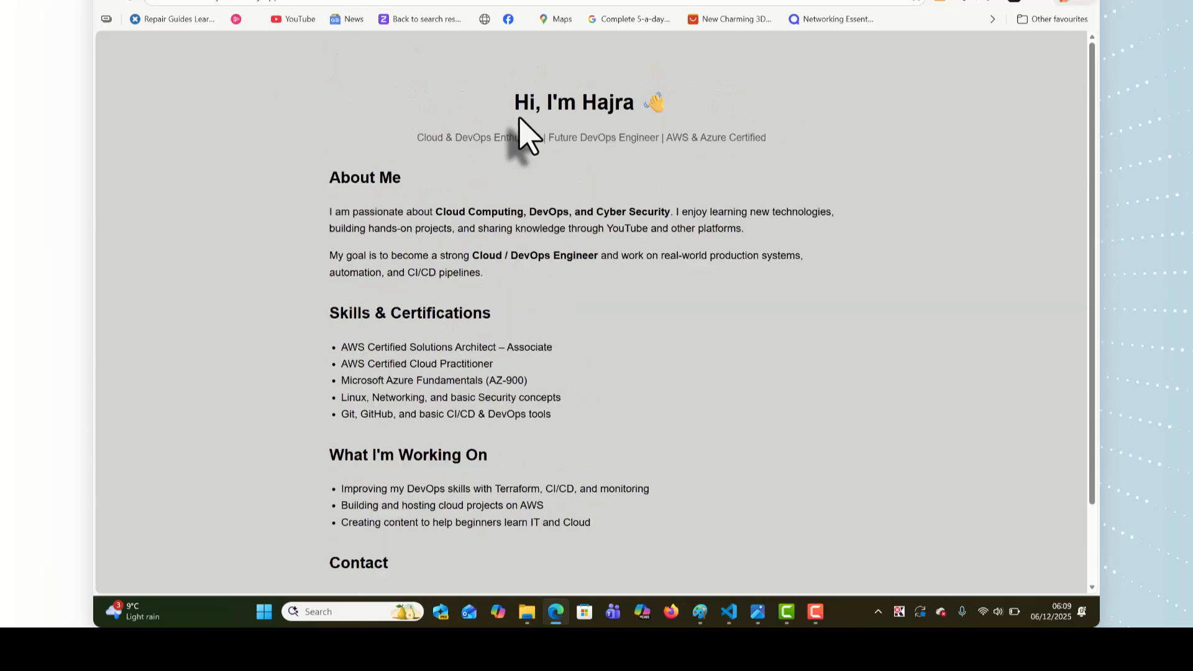
pyautogui.scroll(-2, 487, 226)
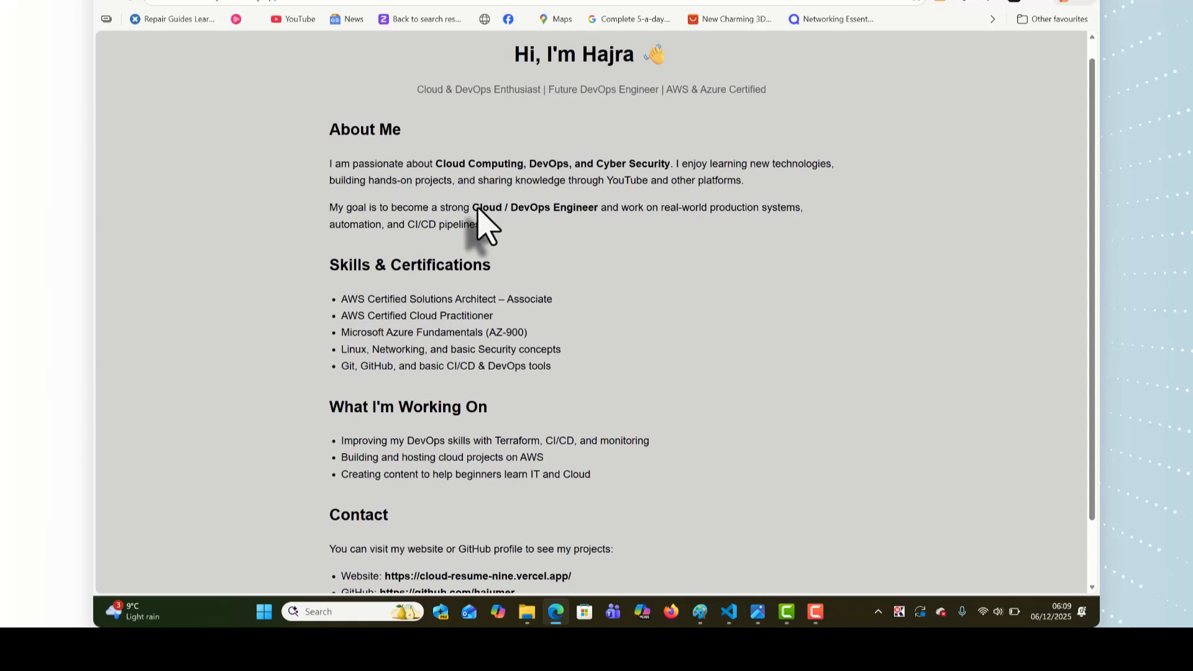
pyautogui.scroll(1, 477, 208)
# Step: Switch to the mynodejsapp repository on GitHub and open index.html for editing
pyautogui.click(224, 0)
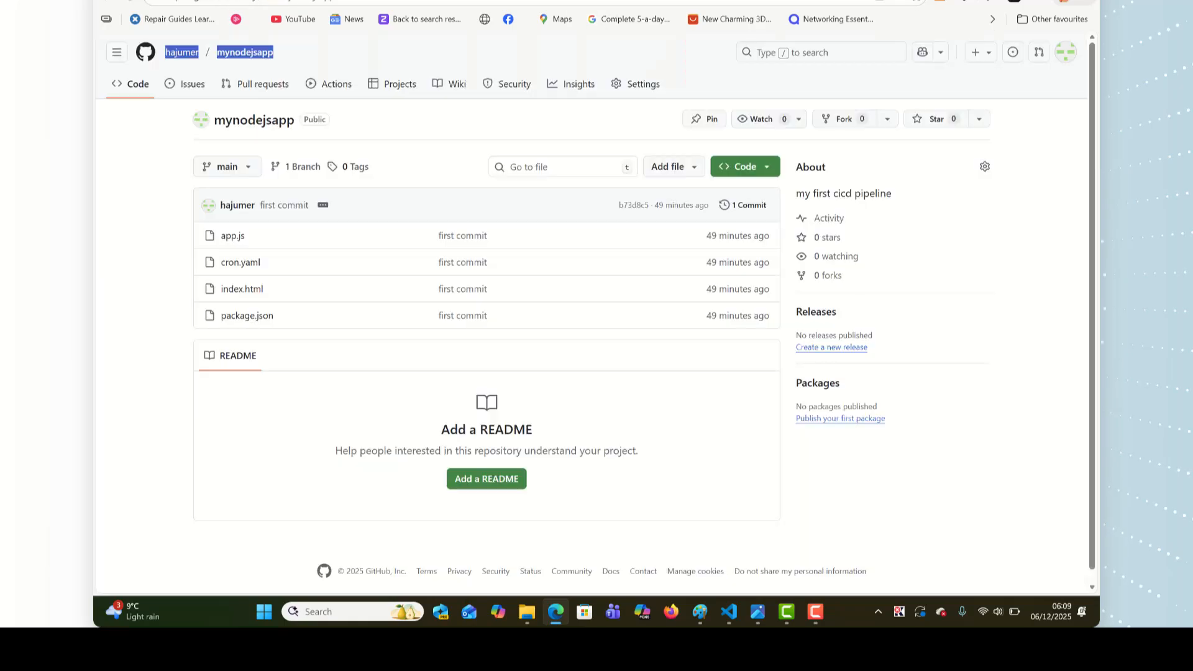
pyautogui.scroll(1, 502, 170)
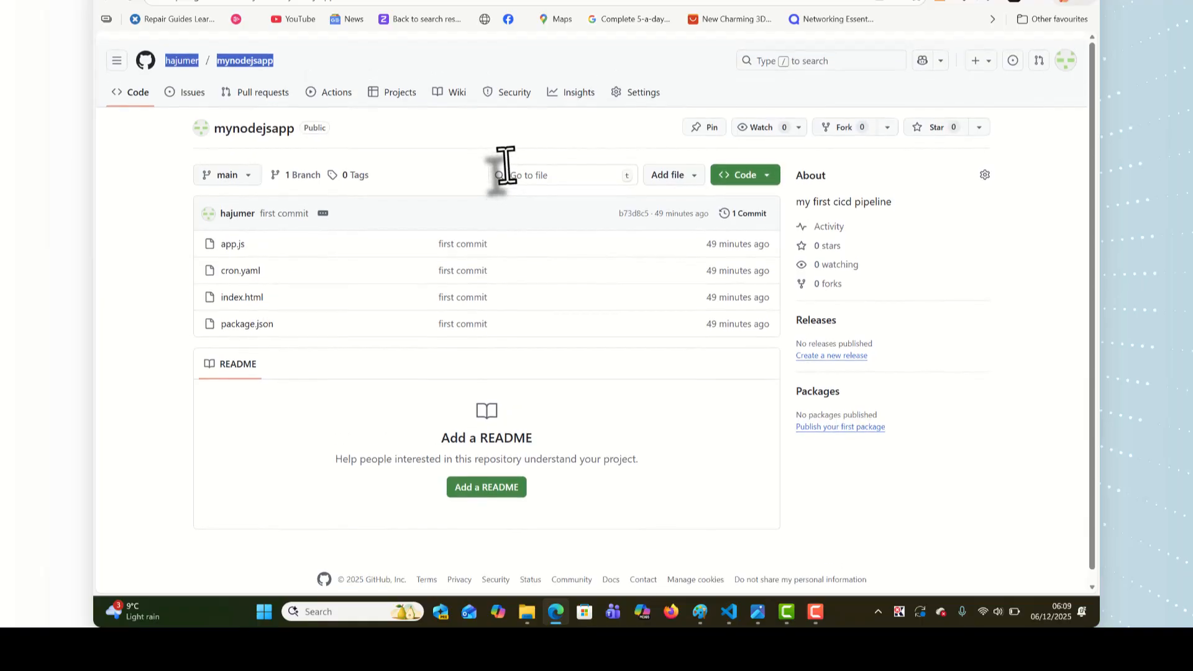
pyautogui.click(416, 436)
pyautogui.click(251, 292)
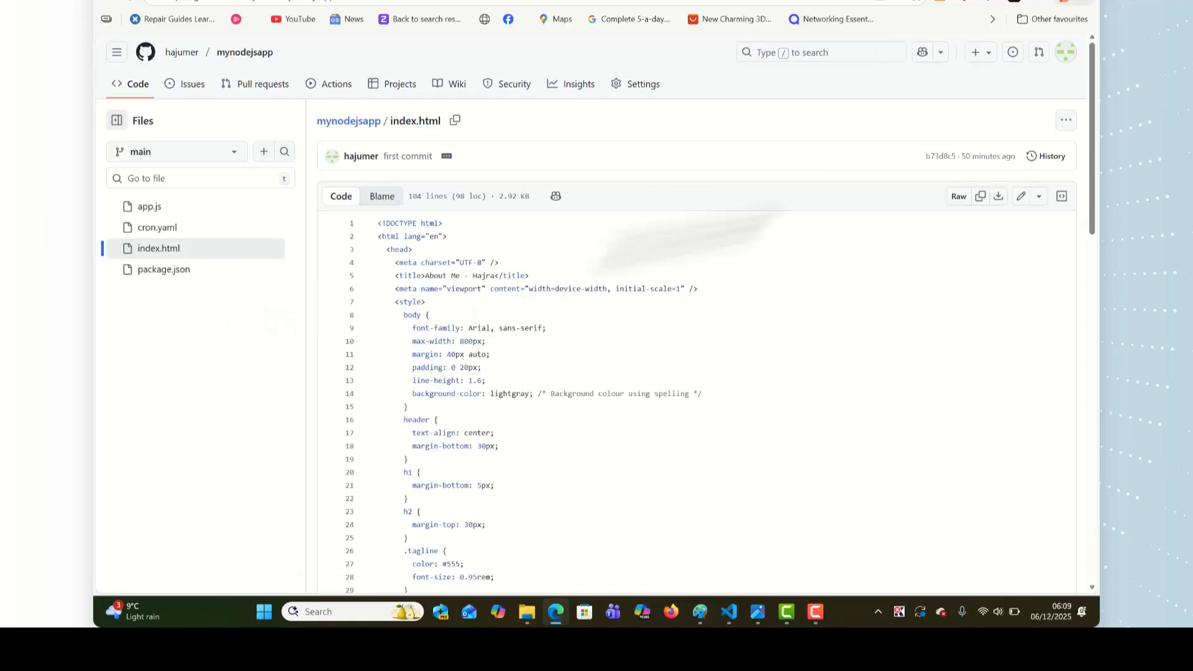
pyautogui.click(1021, 197)
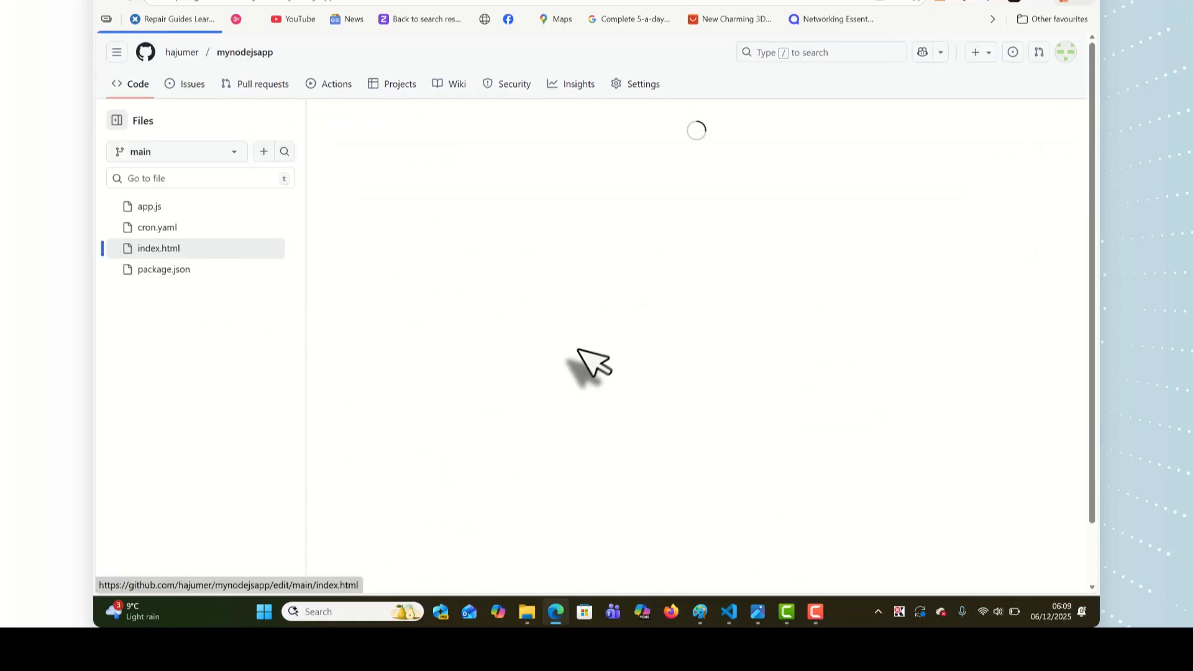
# Step: Set the body background-color in index.html to pink
pyautogui.scroll(-3, 624, 274)
pyautogui.scroll(-3, 626, 273)
pyautogui.scroll(4, 511, 313)
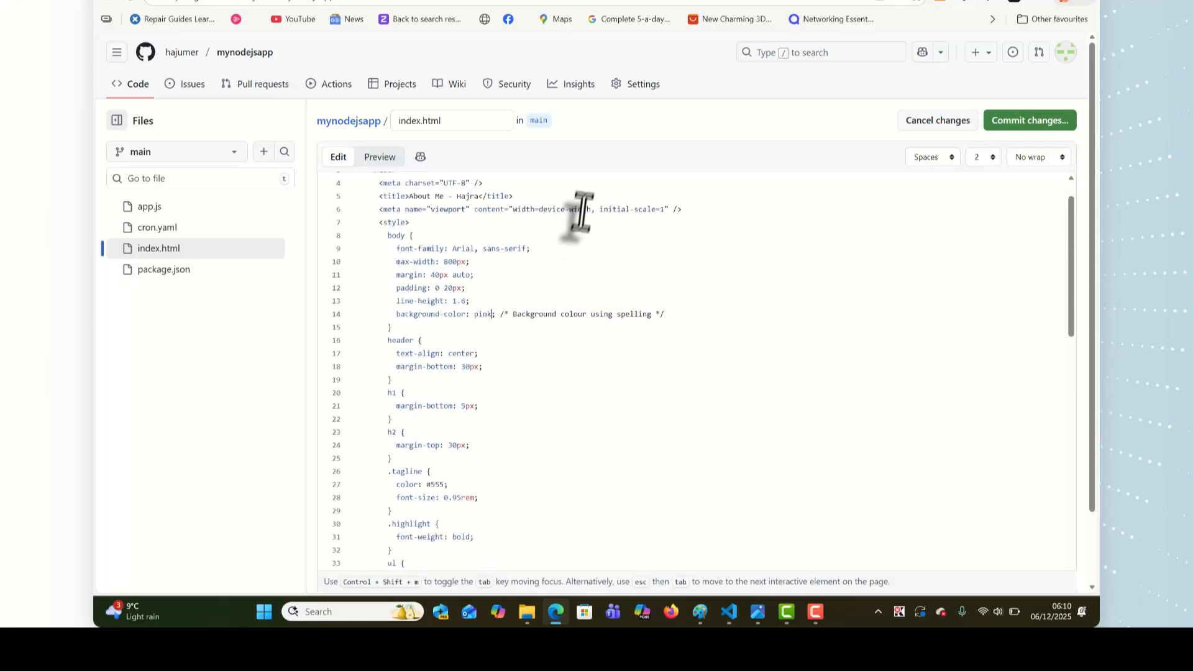
# Step: Commit the index.html change directly to the main branch and return to the myfirstpipeline2 pipeline in CodePipeline
pyautogui.click(1008, 119)
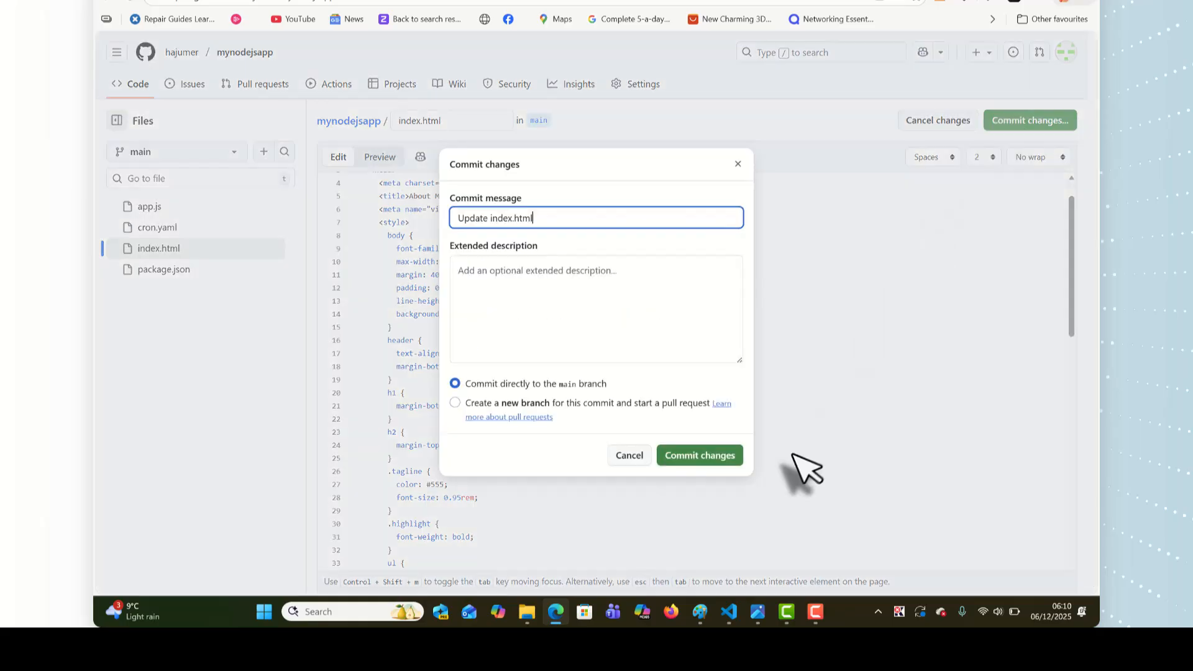
pyautogui.click(699, 457)
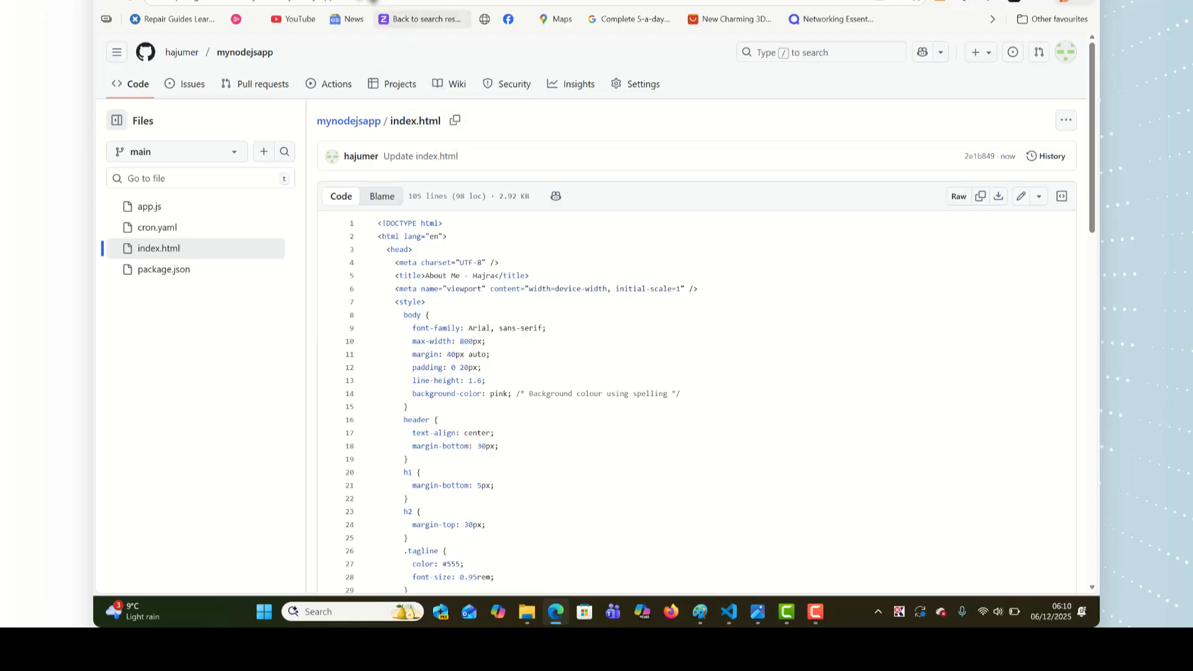
pyautogui.click(372, 1)
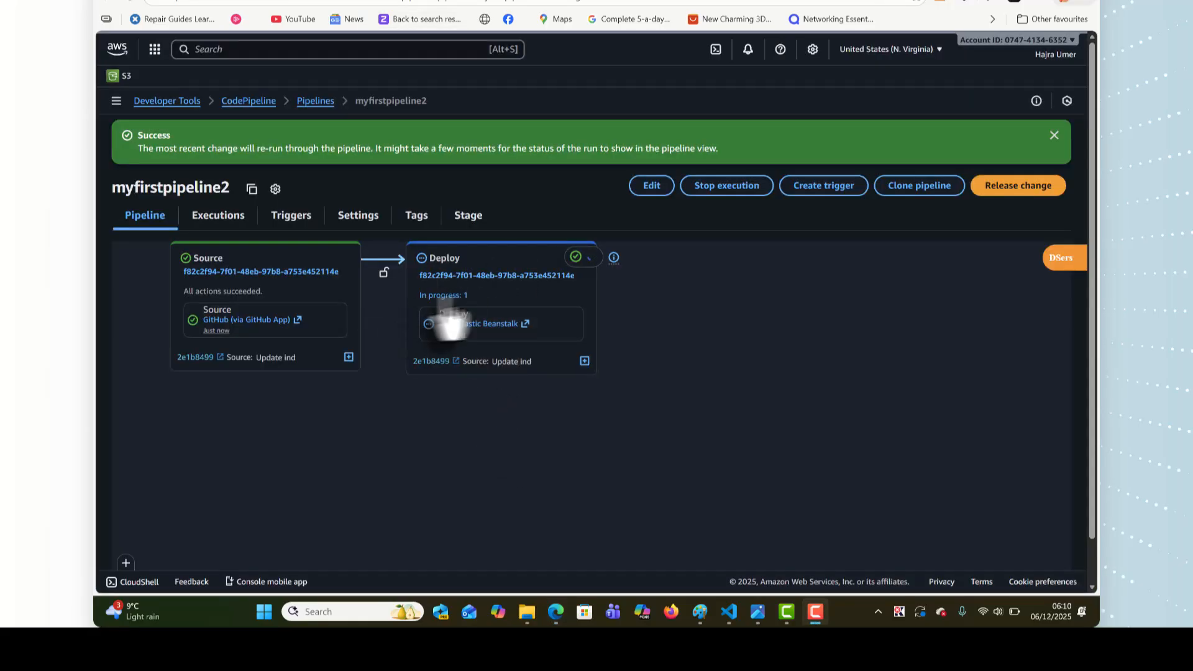
# Step: Open MywebnodejsappDEV-env from the Deploy stage's Elastic Beanstalk link and examine the deployed site through its domain
pyautogui.click(446, 323)
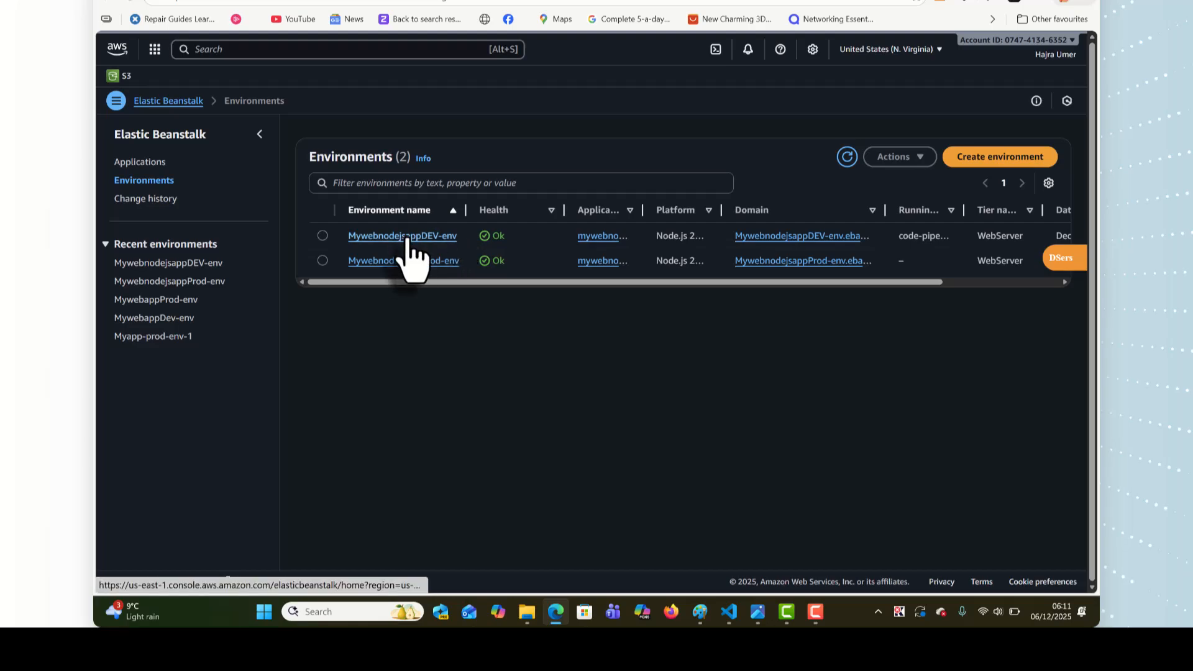
pyautogui.click(408, 247)
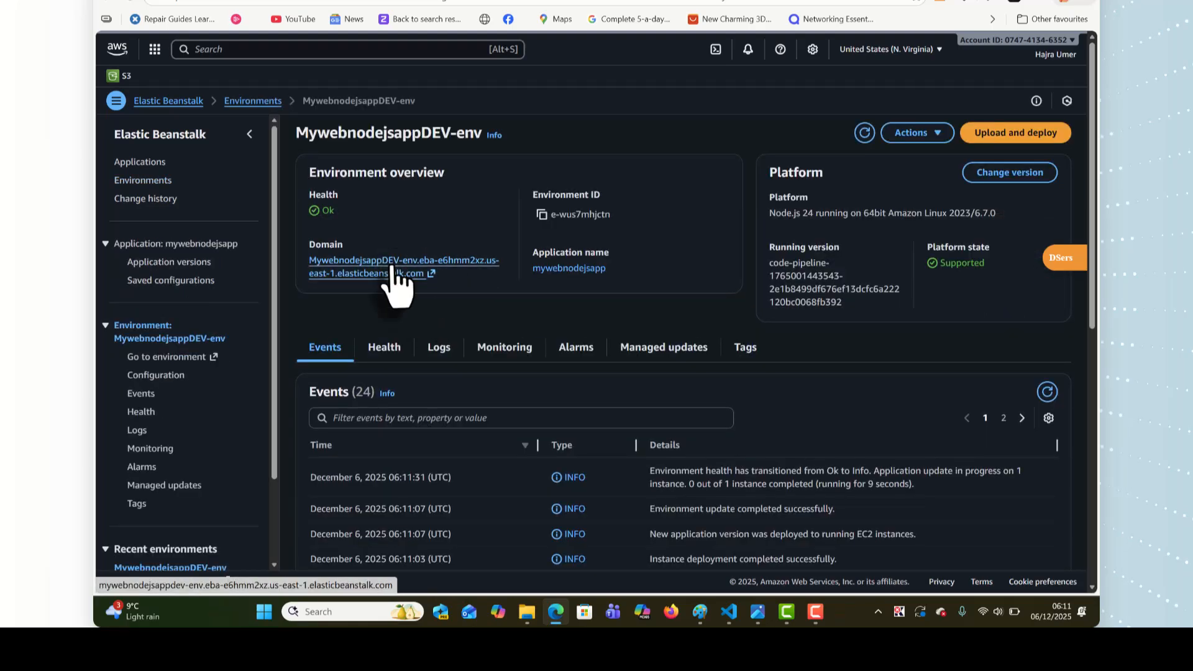
pyautogui.click(392, 267)
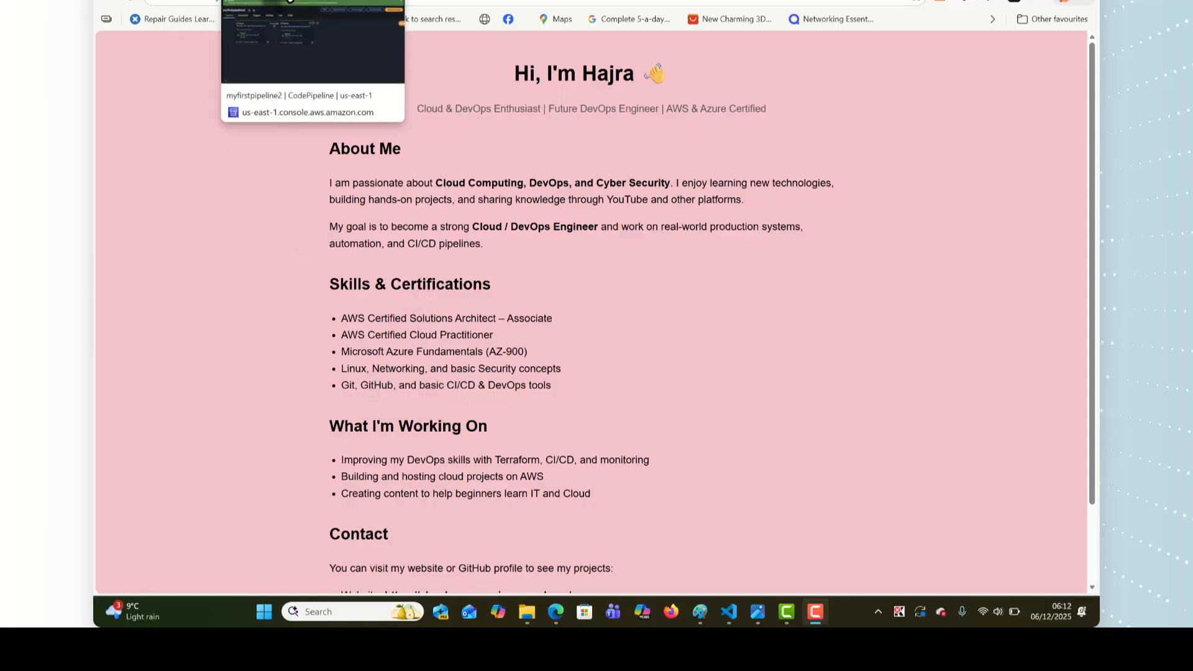
# Step: Edit myfirstpipeline2 and add a stage named Deplot-to-prod after the Deploy stage
pyautogui.click(267, 2)
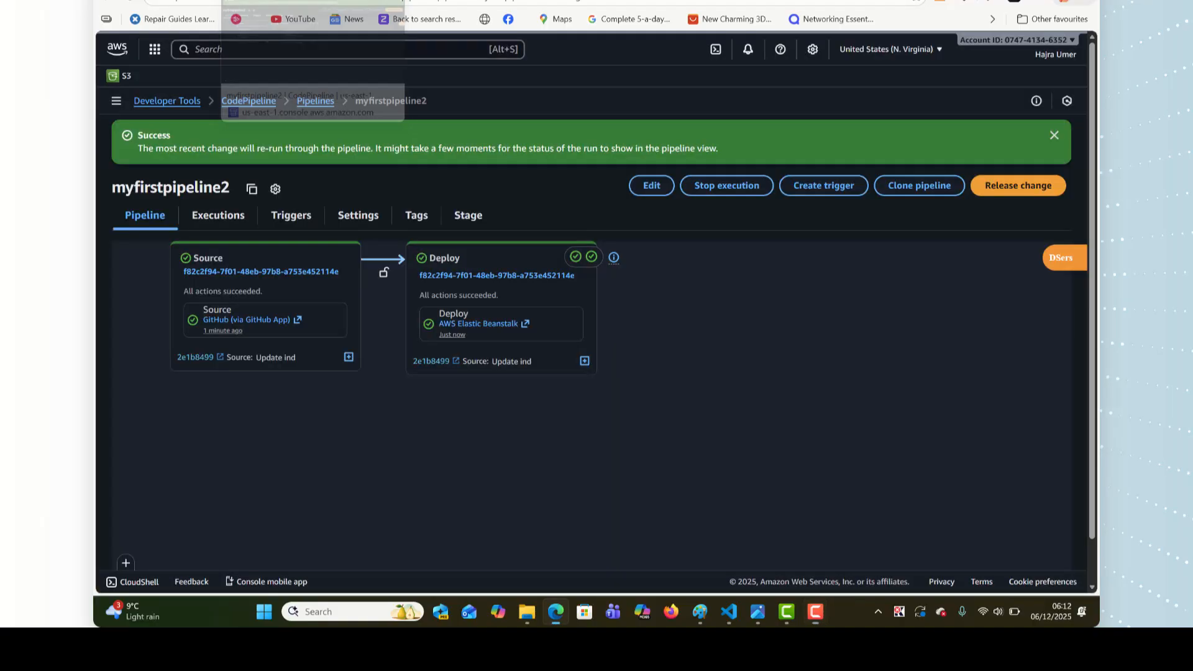
pyautogui.click(650, 186)
pyautogui.scroll(-10, 607, 379)
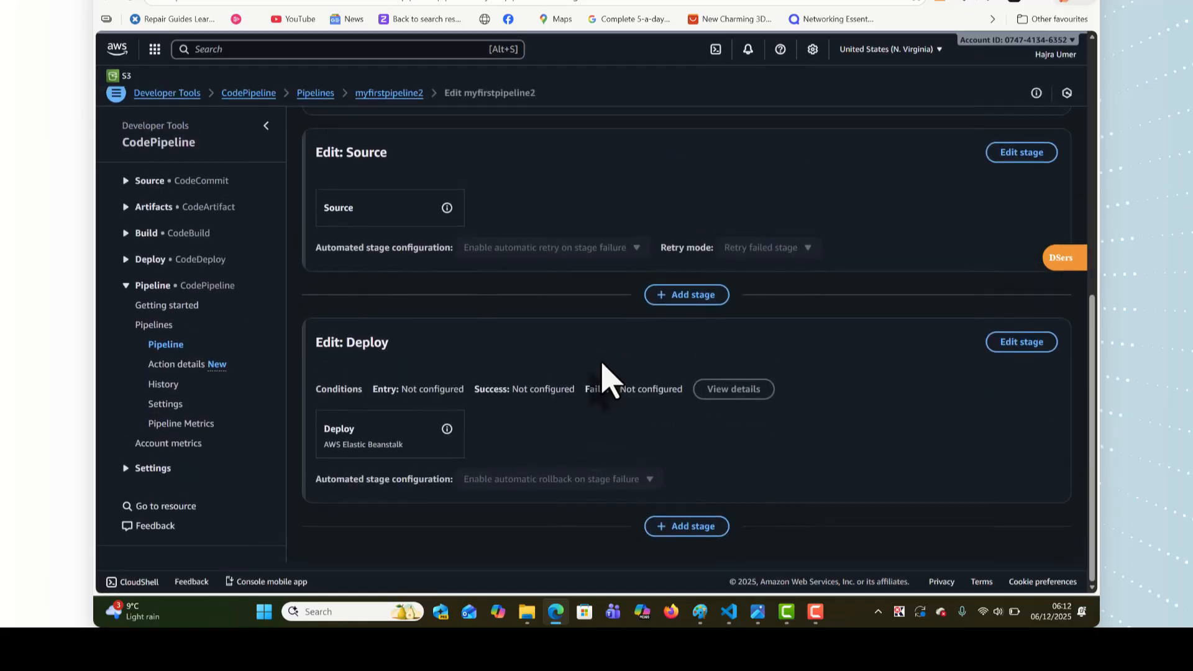
pyautogui.click(680, 534)
pyautogui.click(475, 314)
pyautogui.write('Deplot-')
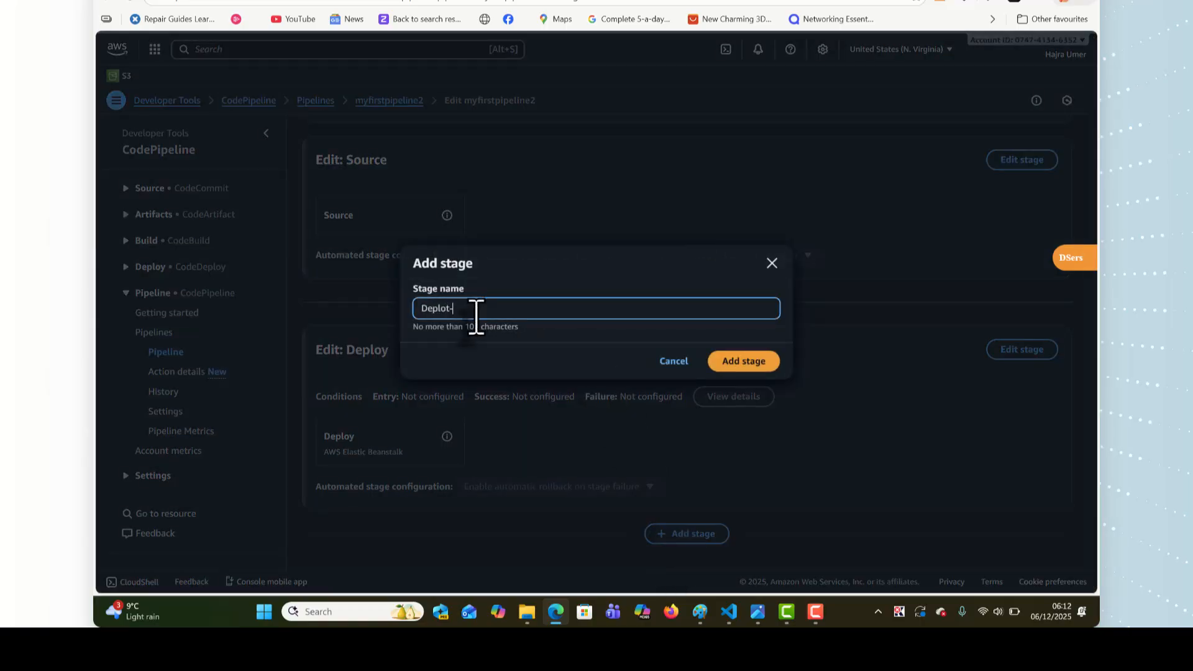
pyautogui.write('to-prod')
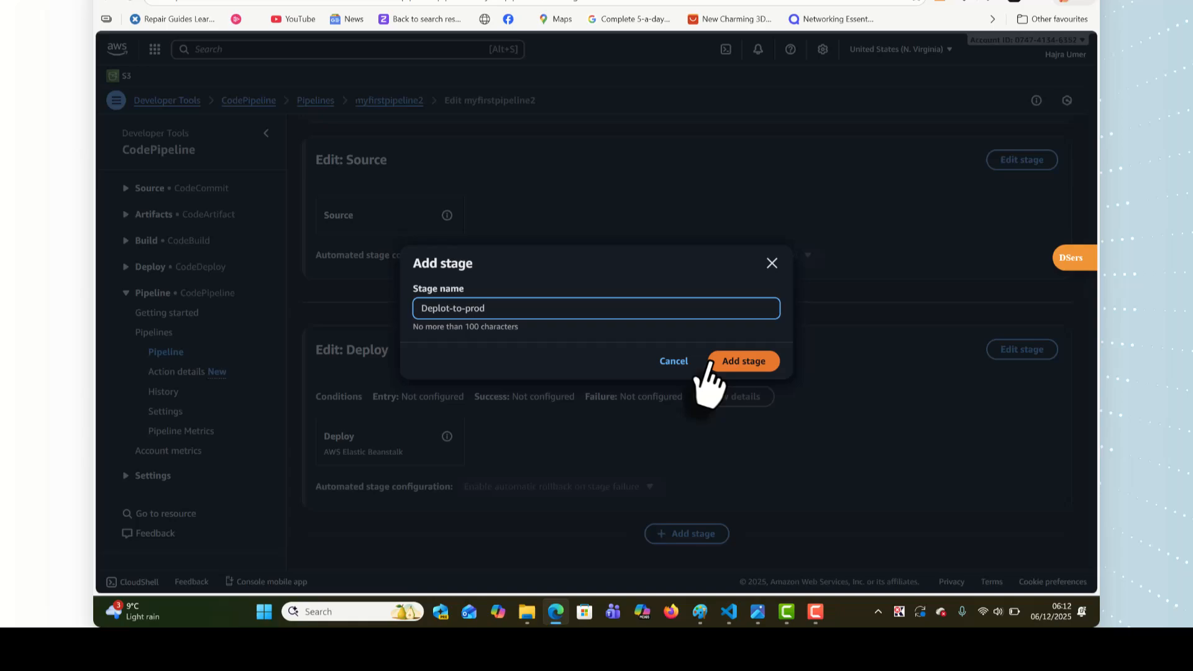
pyautogui.click(745, 361)
# Step: Add an action group to the Deplot-to-prod stage with an action named DepolyToProd using AWS Elastic Beanstalk as provider
pyautogui.scroll(-4, 382, 320)
pyautogui.scroll(1, 429, 385)
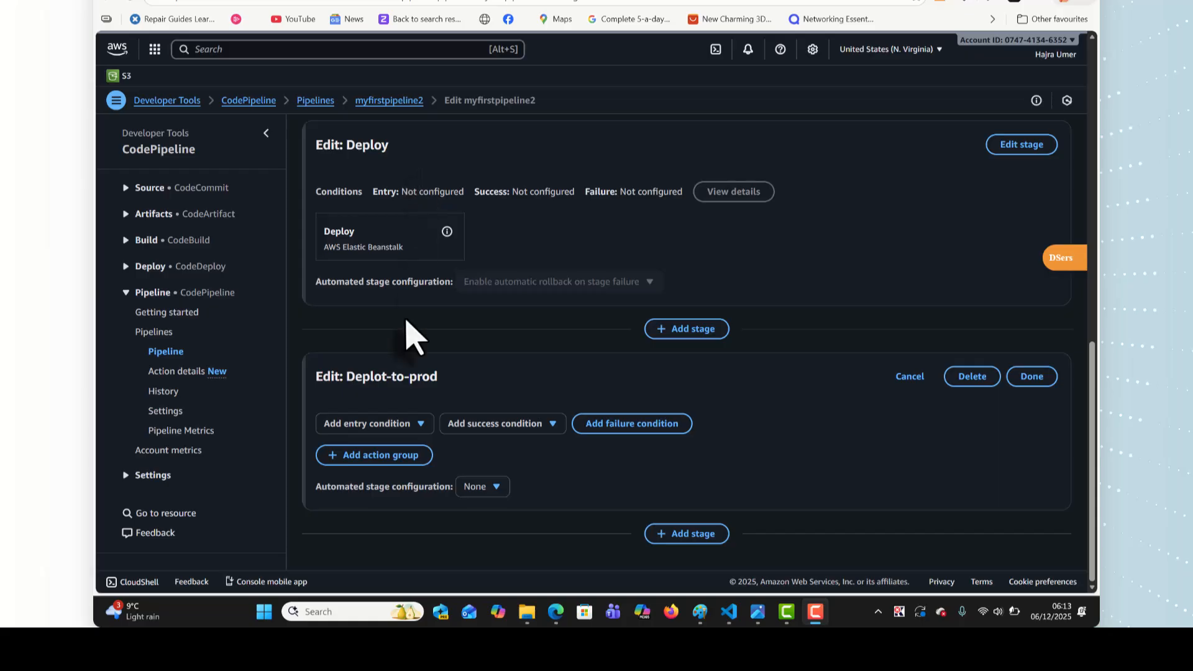
pyautogui.click(394, 467)
pyautogui.click(192, 257)
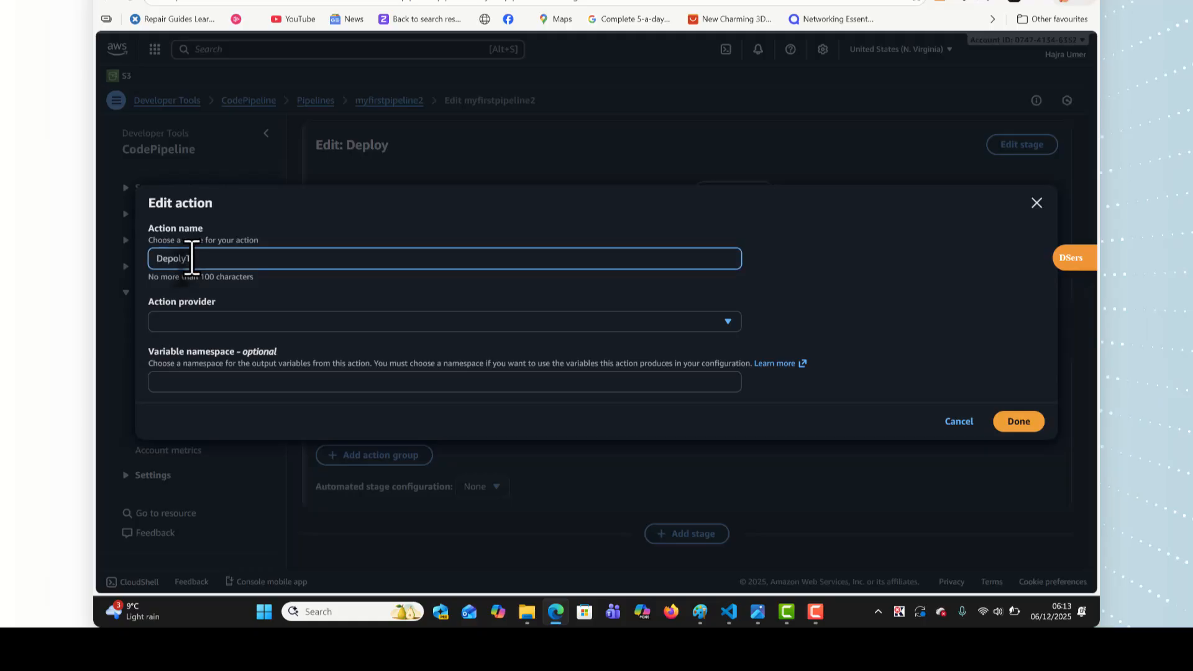
pyautogui.click(230, 322)
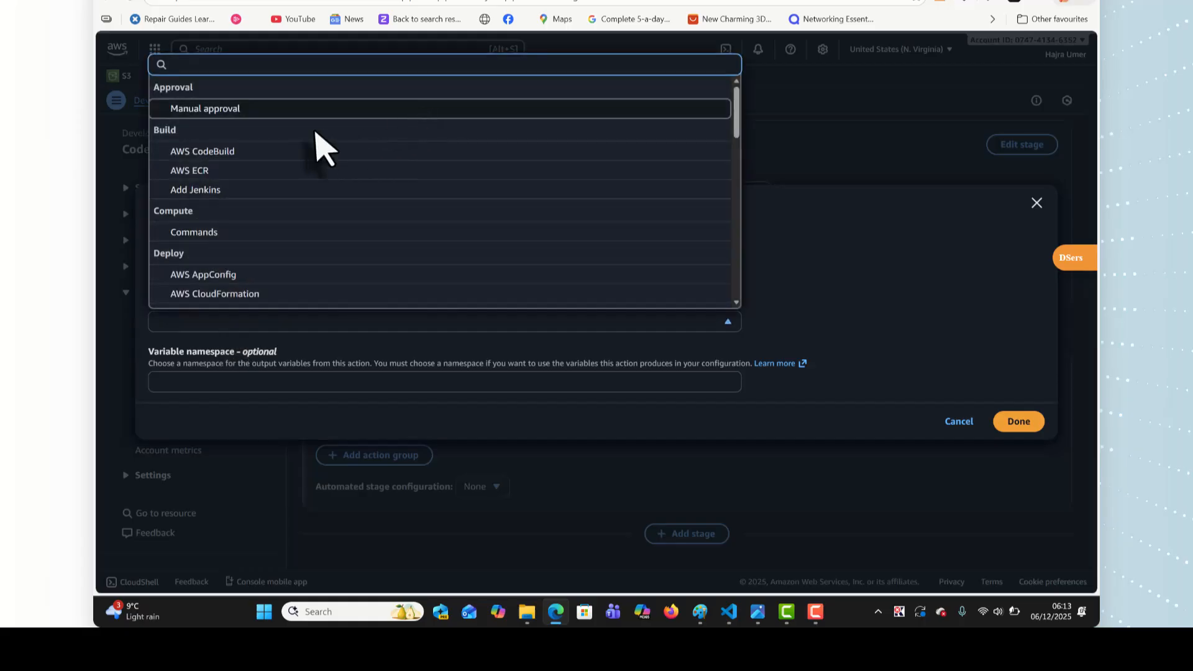
pyautogui.click(236, 328)
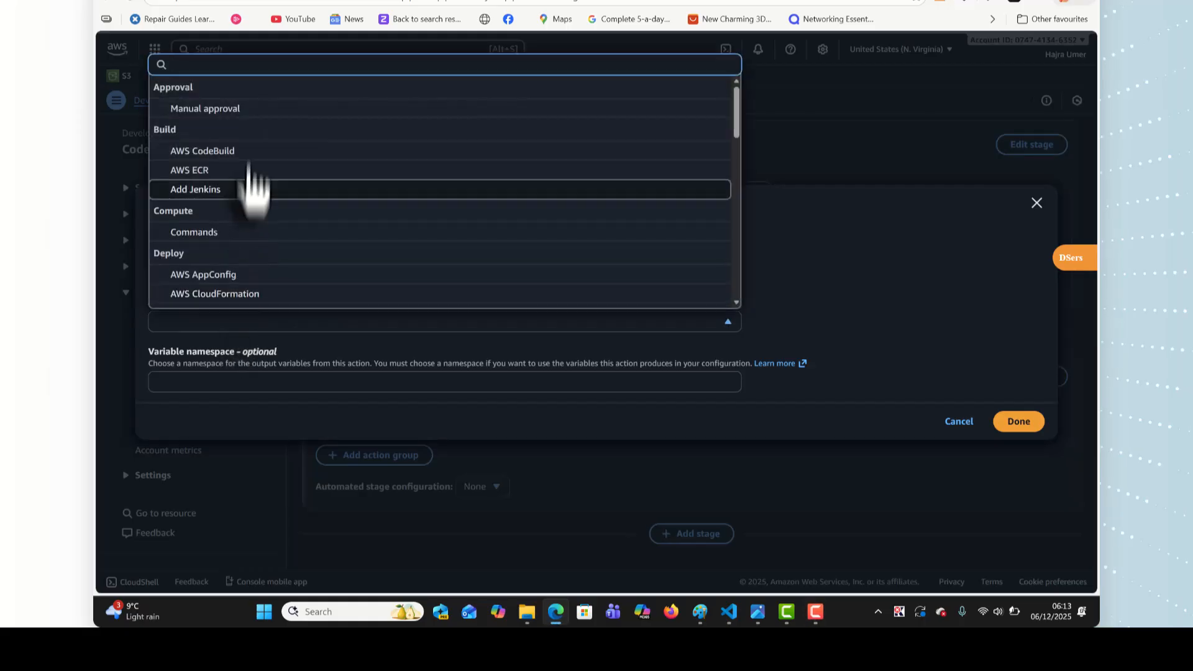
pyautogui.scroll(-3, 258, 247)
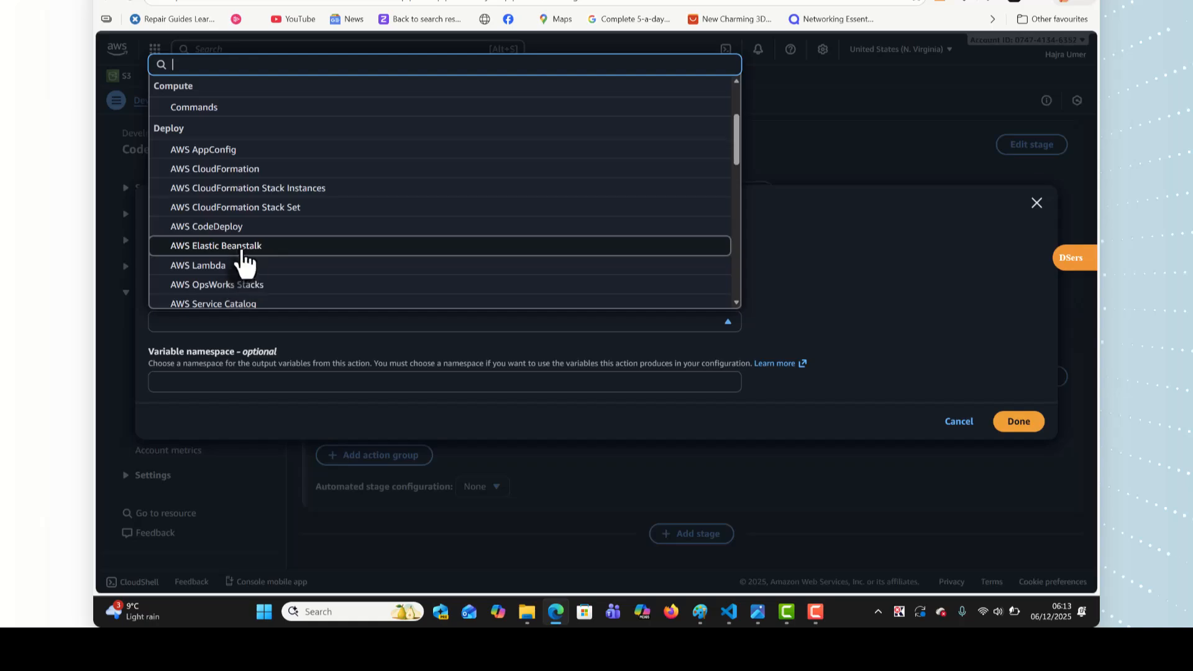
pyautogui.click(241, 248)
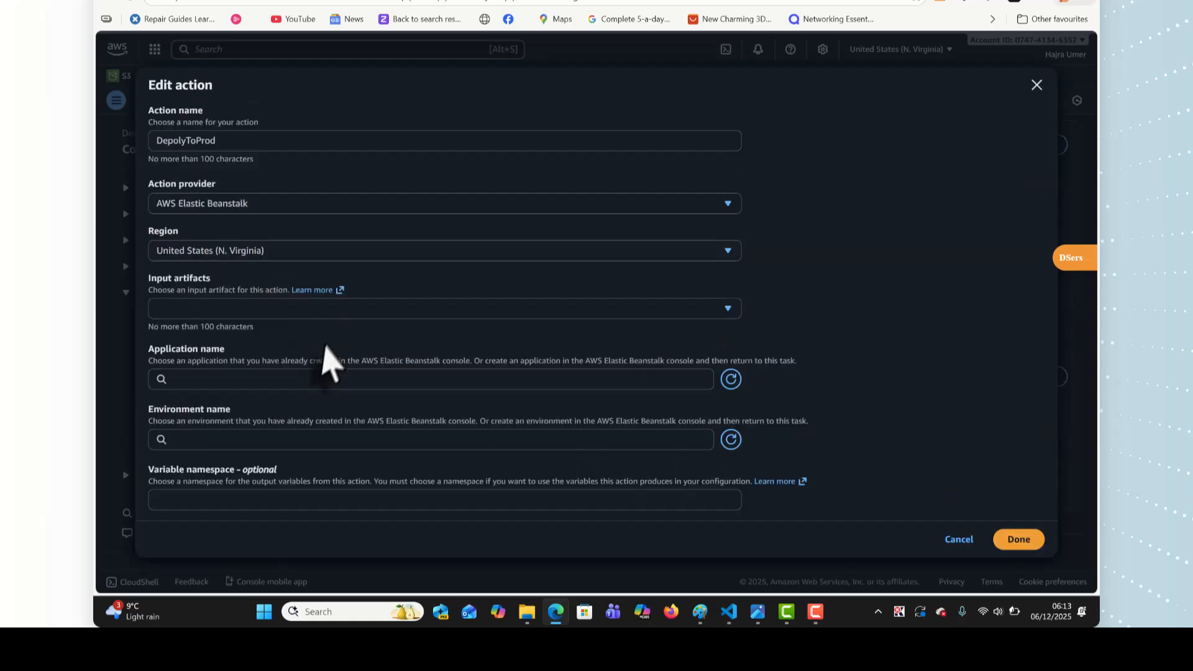
# Step: Finish the DepolyToProd action with SourceArtifact as input, mywebnodejsapp as application and MywebnodejsappProd-env as environment
pyautogui.click(213, 311)
pyautogui.click(206, 341)
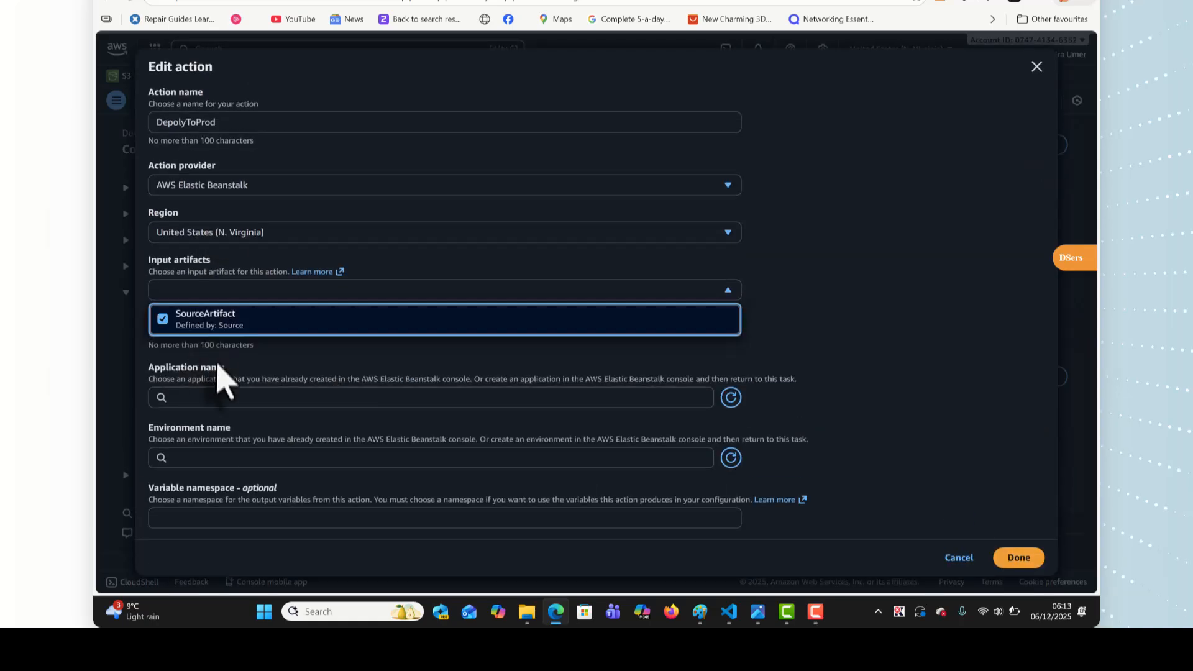
pyautogui.click(229, 398)
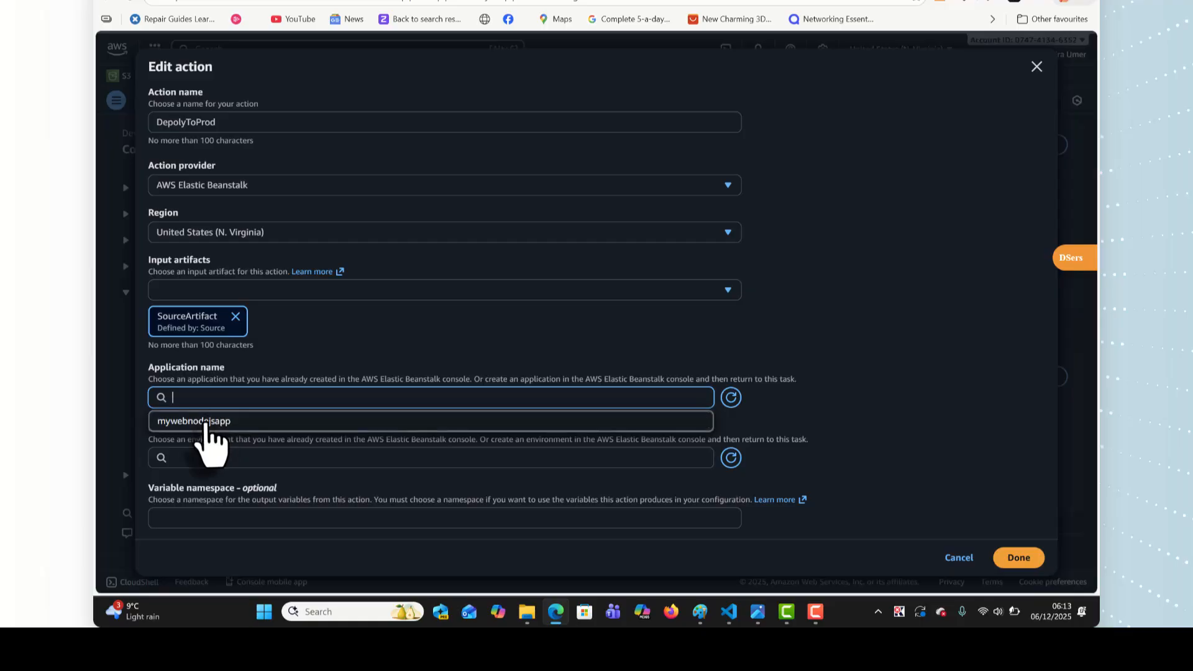
pyautogui.click(206, 422)
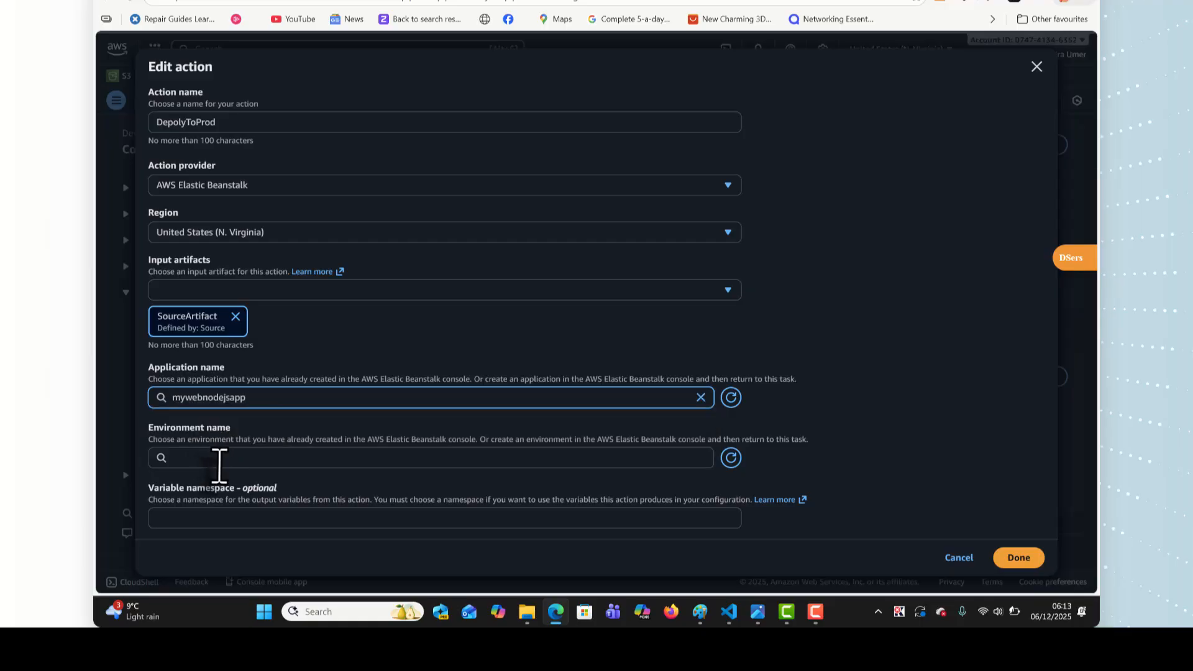
pyautogui.click(219, 460)
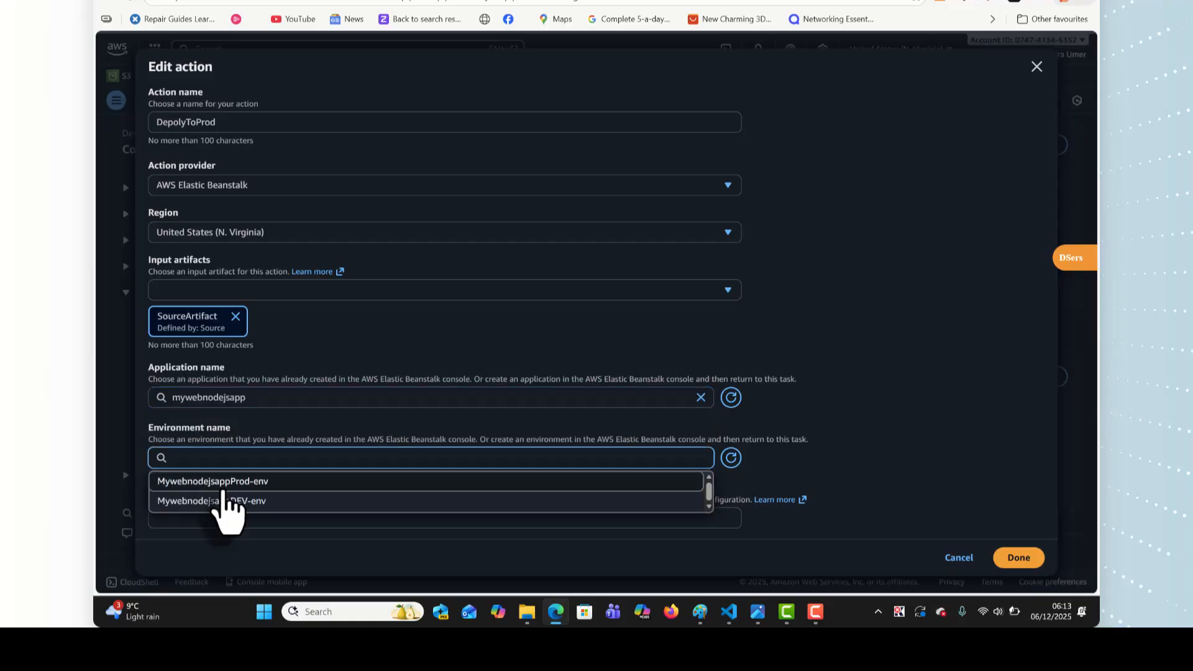
pyautogui.click(224, 488)
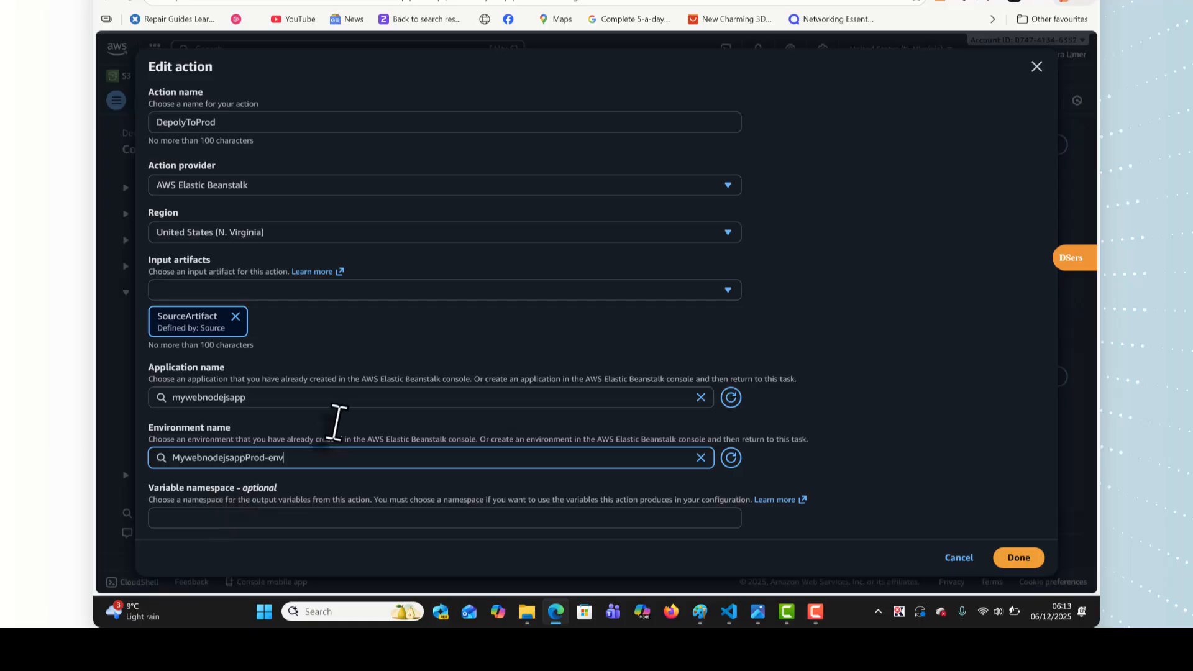
pyautogui.click(1019, 558)
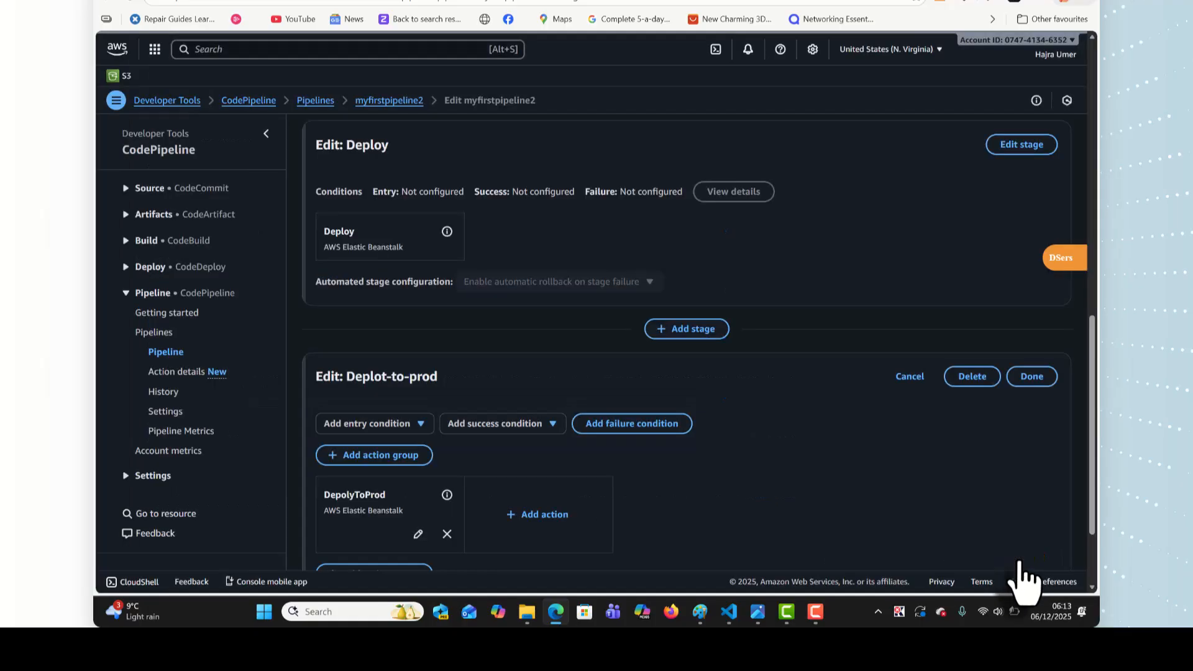
# Step: Add an action group below DepolyToProd with an action named ManualApproval using the Manual approval provider
pyautogui.scroll(-2, 551, 317)
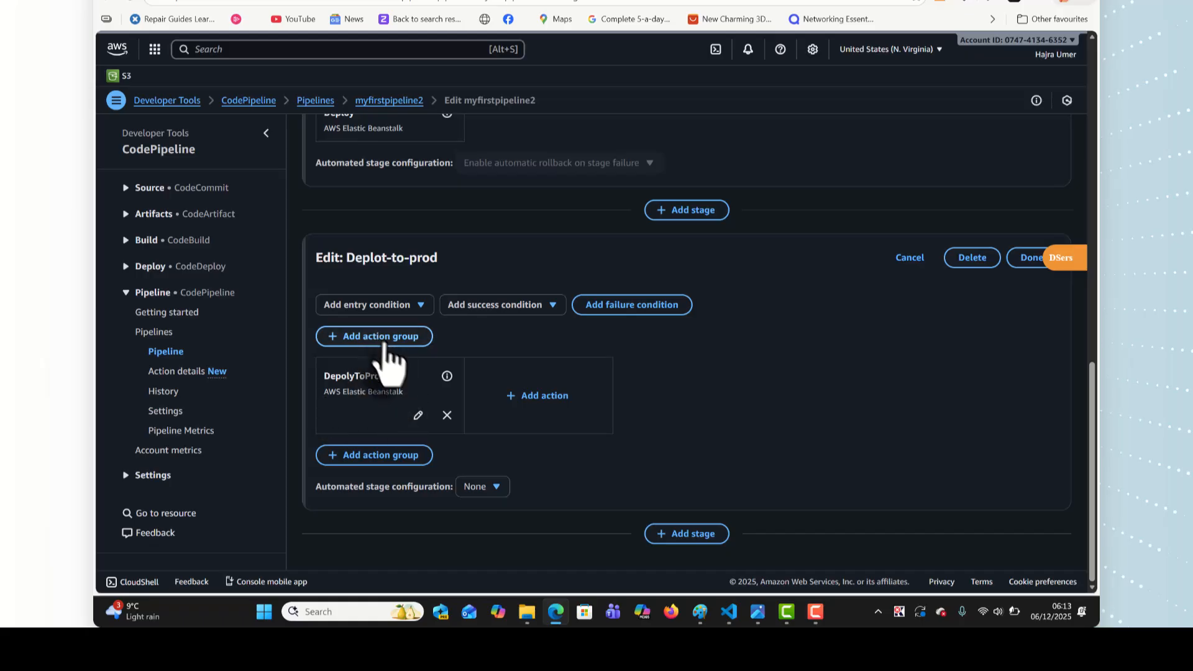
pyautogui.click(389, 454)
pyautogui.click(244, 259)
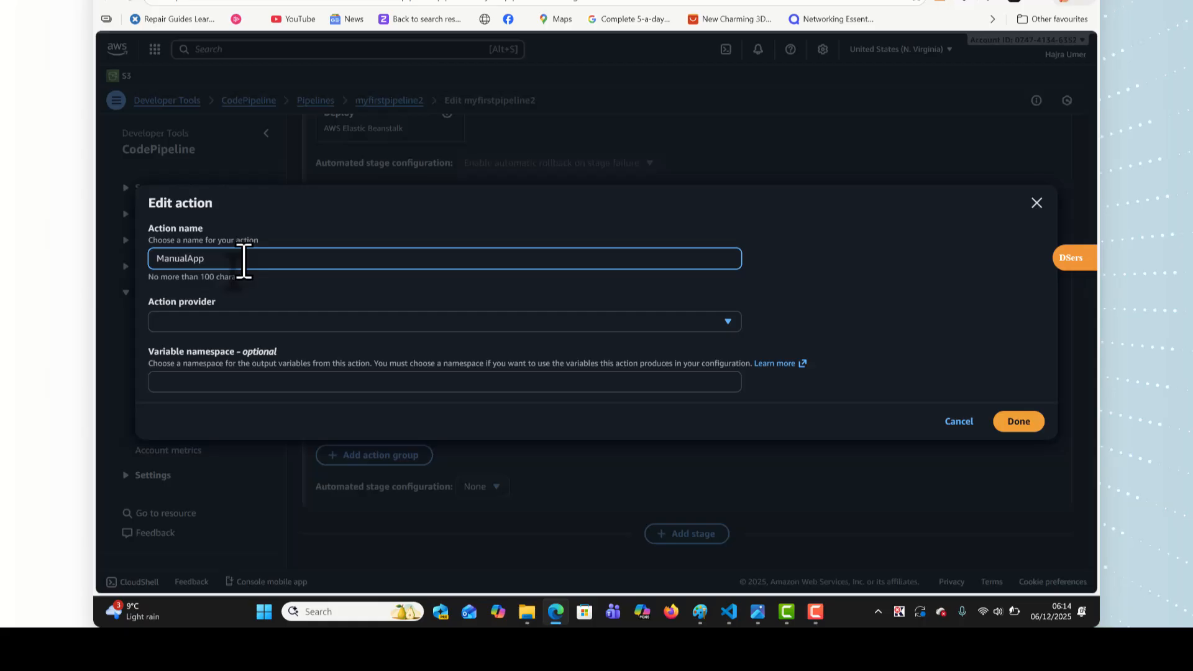
pyautogui.write('ManualApproval')
pyautogui.click(176, 321)
pyautogui.click(205, 128)
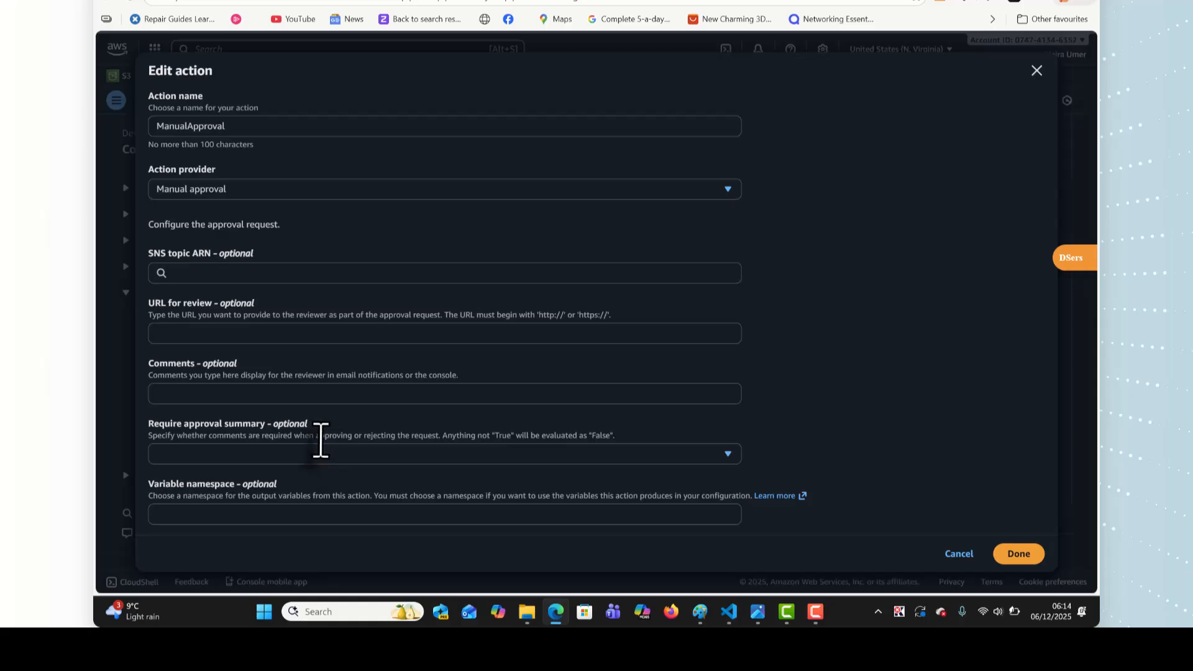
pyautogui.click(1028, 559)
# Step: Review the Deplot-to-prod stage's actions and save the changes to myfirstpipeline2
pyautogui.scroll(-3, 678, 373)
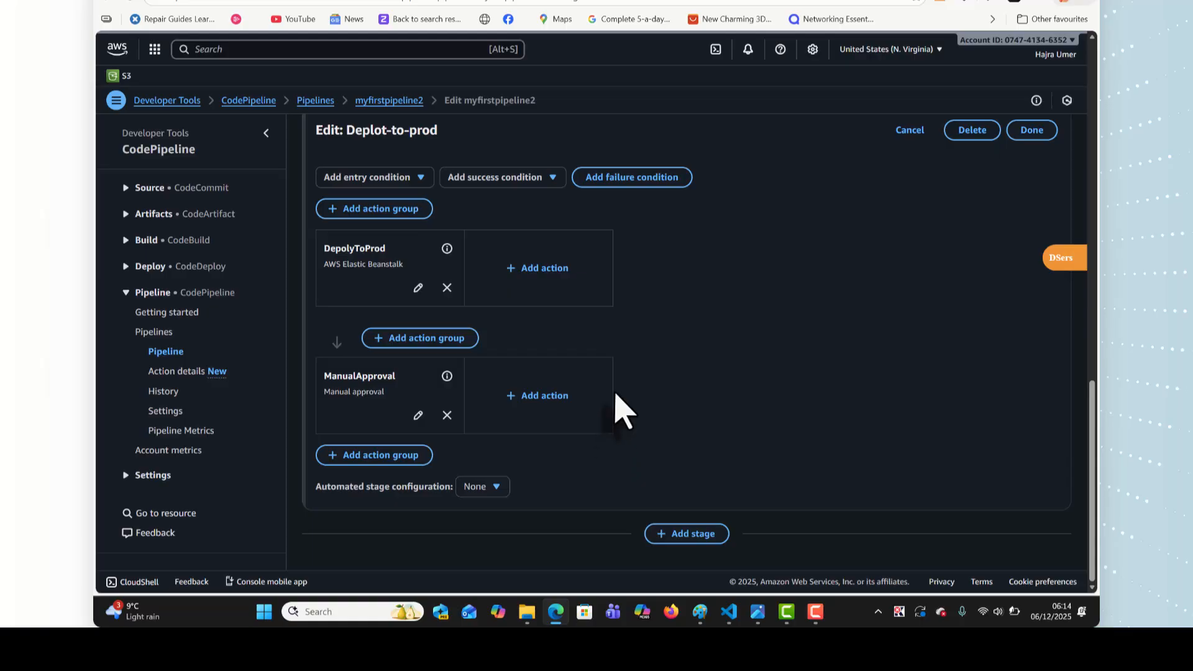
pyautogui.scroll(15, 615, 403)
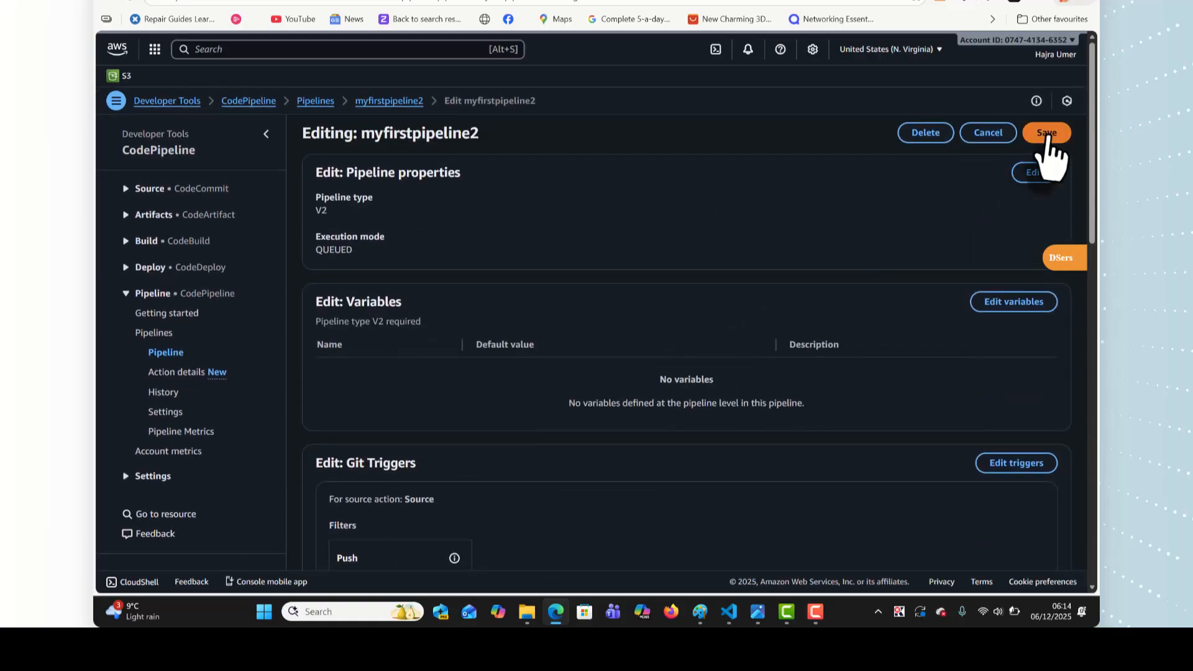
pyautogui.click(1047, 138)
pyautogui.click(767, 348)
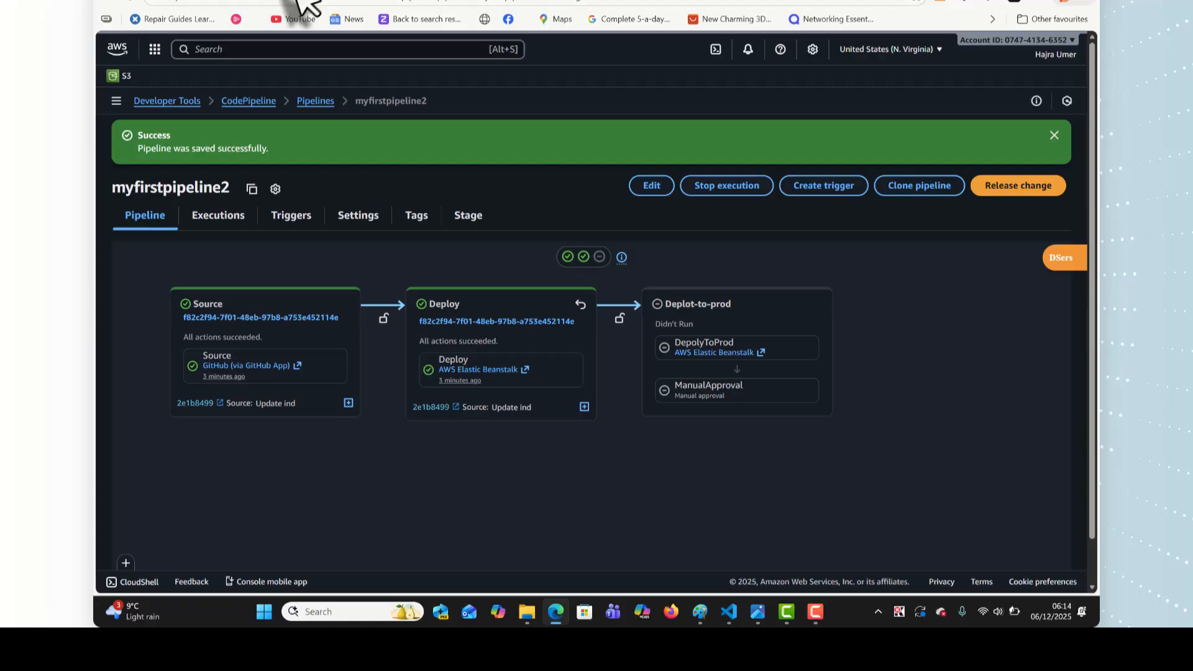
# Step: Switch to index.html on GitHub, set the body background-color to yellow, and commit directly to the main branch
pyautogui.click(166, 6)
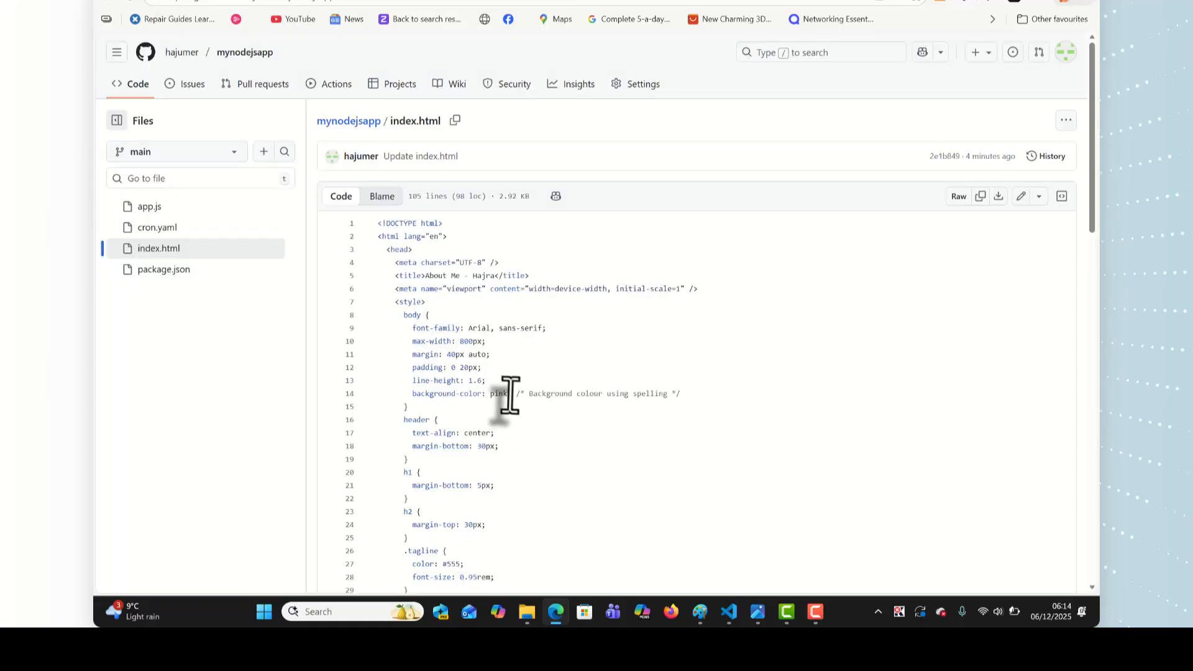
pyautogui.click(1021, 196)
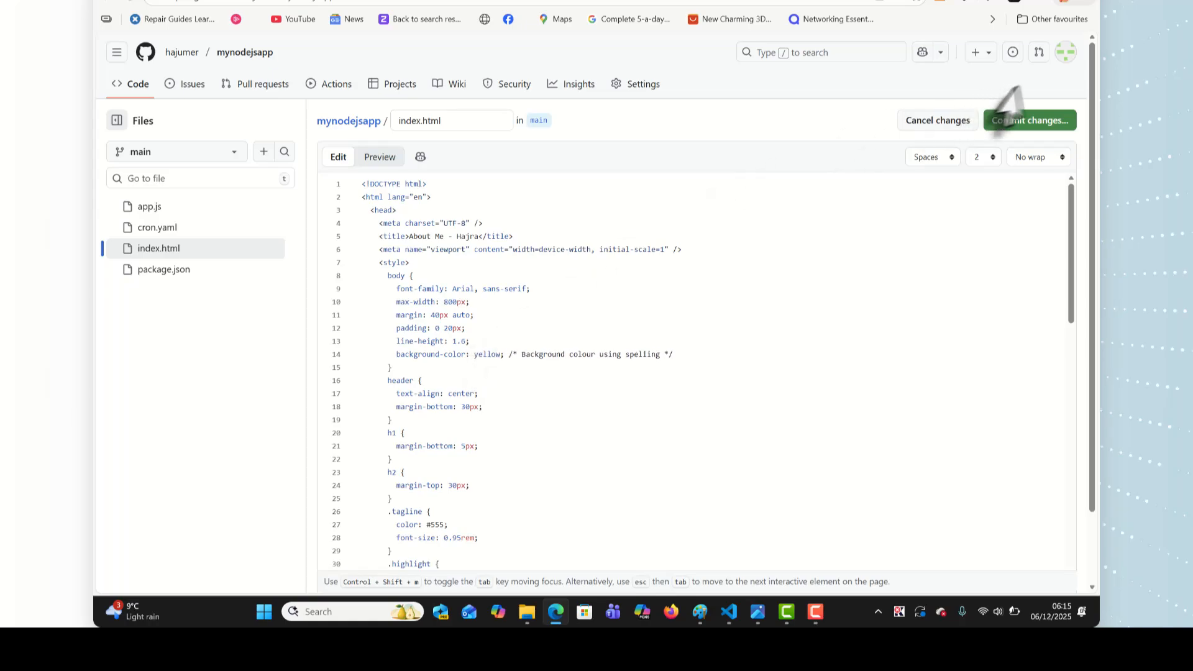
pyautogui.click(1031, 121)
pyautogui.click(700, 457)
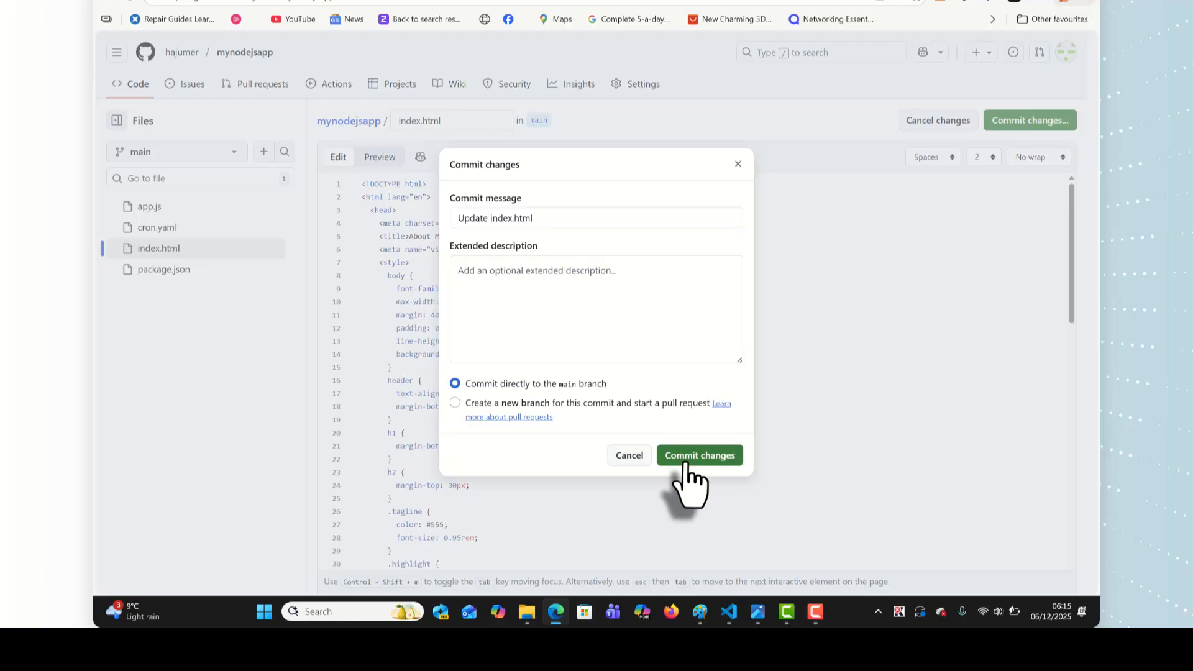
pyautogui.scroll(-5, 572, 326)
pyautogui.scroll(-10, 578, 325)
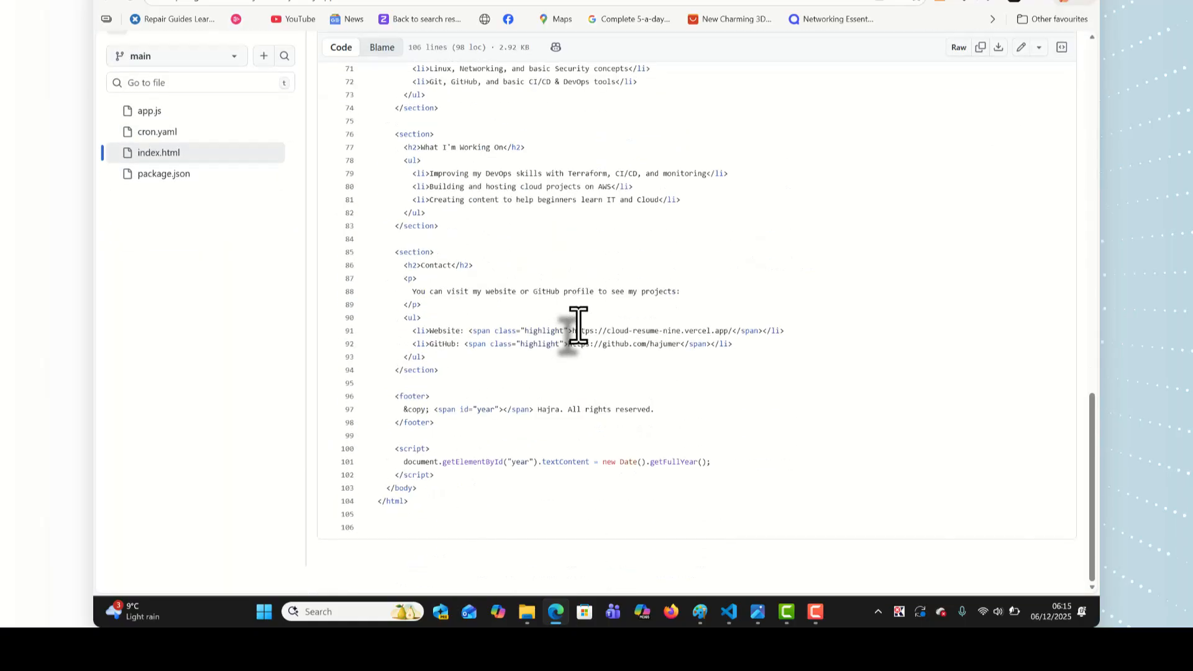
pyautogui.scroll(15, 578, 326)
# Step: Check the stage progress of myfirstpipeline2 and view the updated site of MywebnodejsappDEV-env through its domain link
pyautogui.click(277, 2)
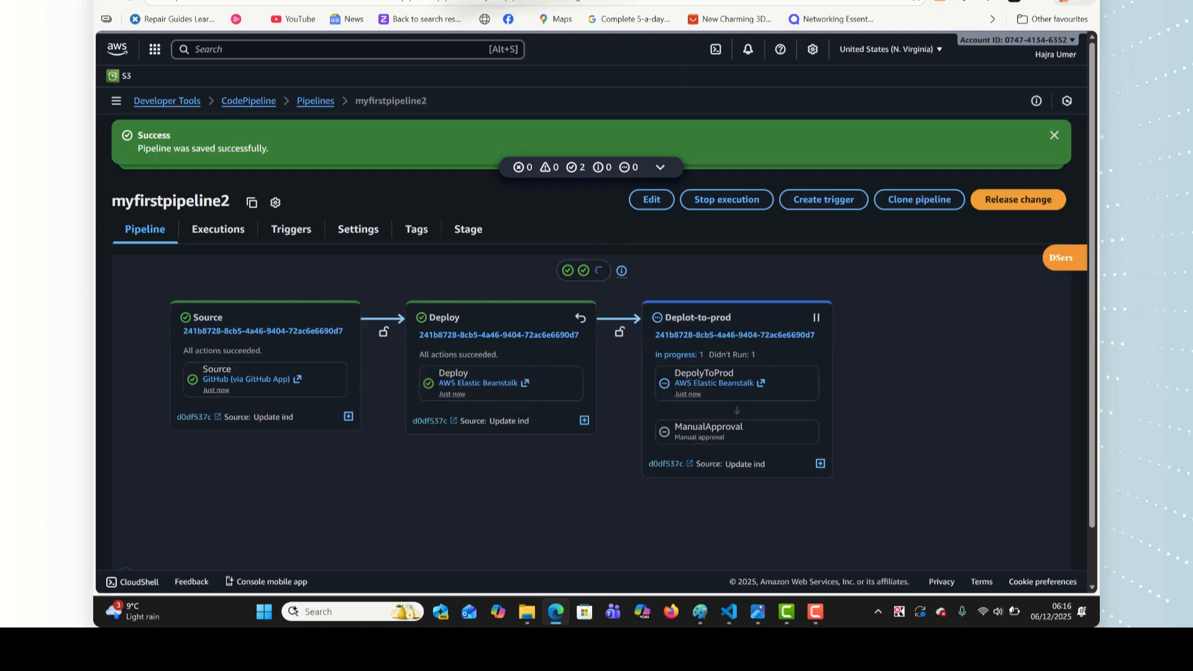
pyautogui.click(494, 4)
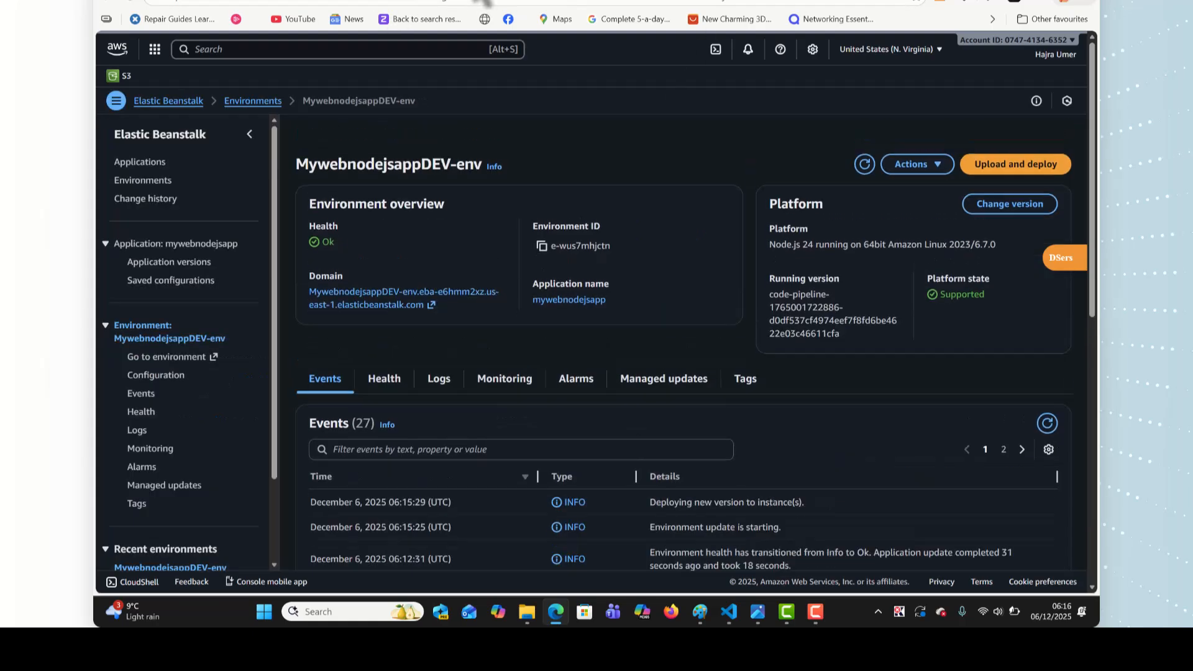
pyautogui.click(364, 313)
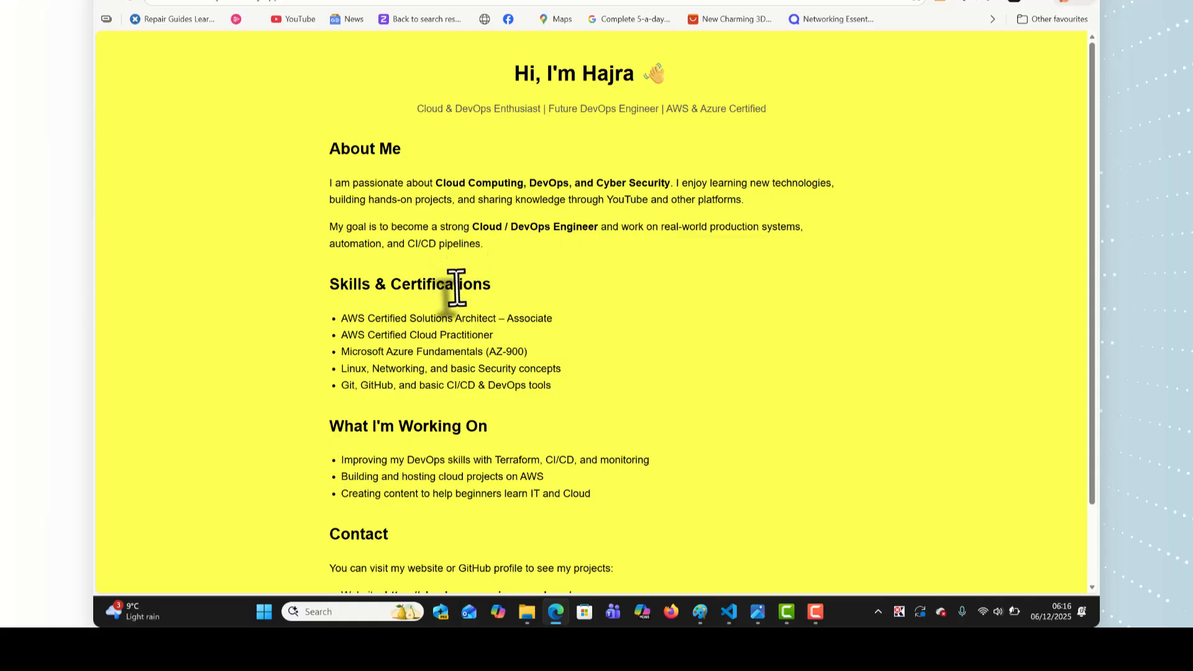
# Step: Check the stage progress of myfirstpipeline2 and view the current site of MywebnodejsappProd-env through its domain link
pyautogui.scroll(3, 456, 286)
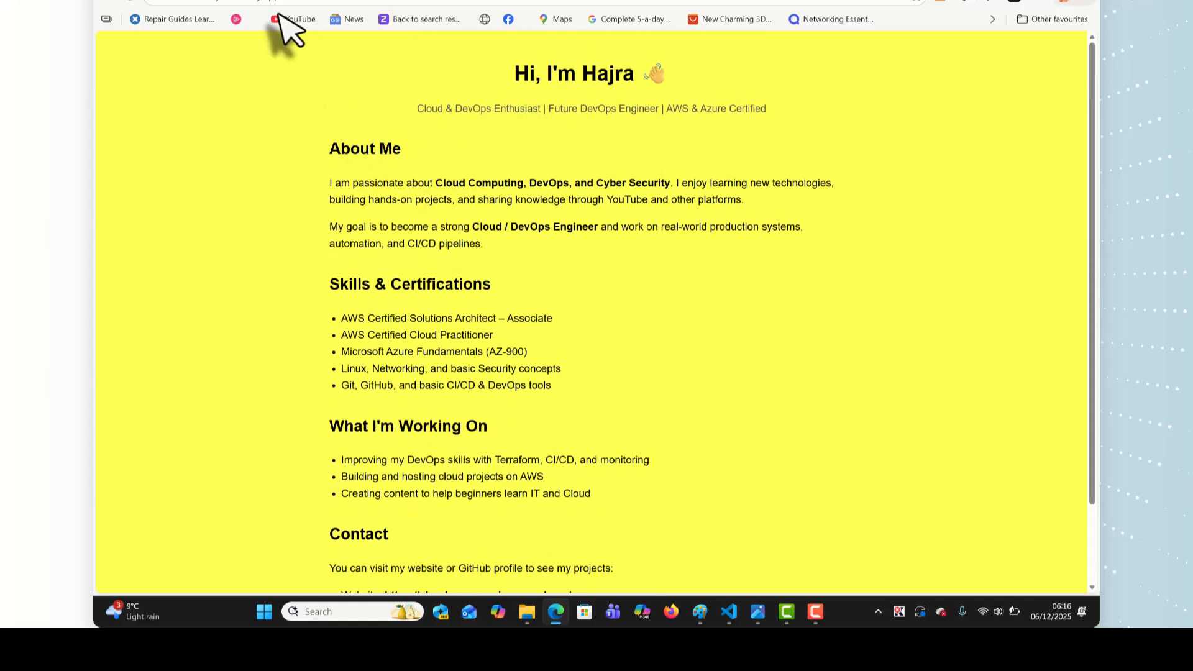
pyautogui.click(259, 4)
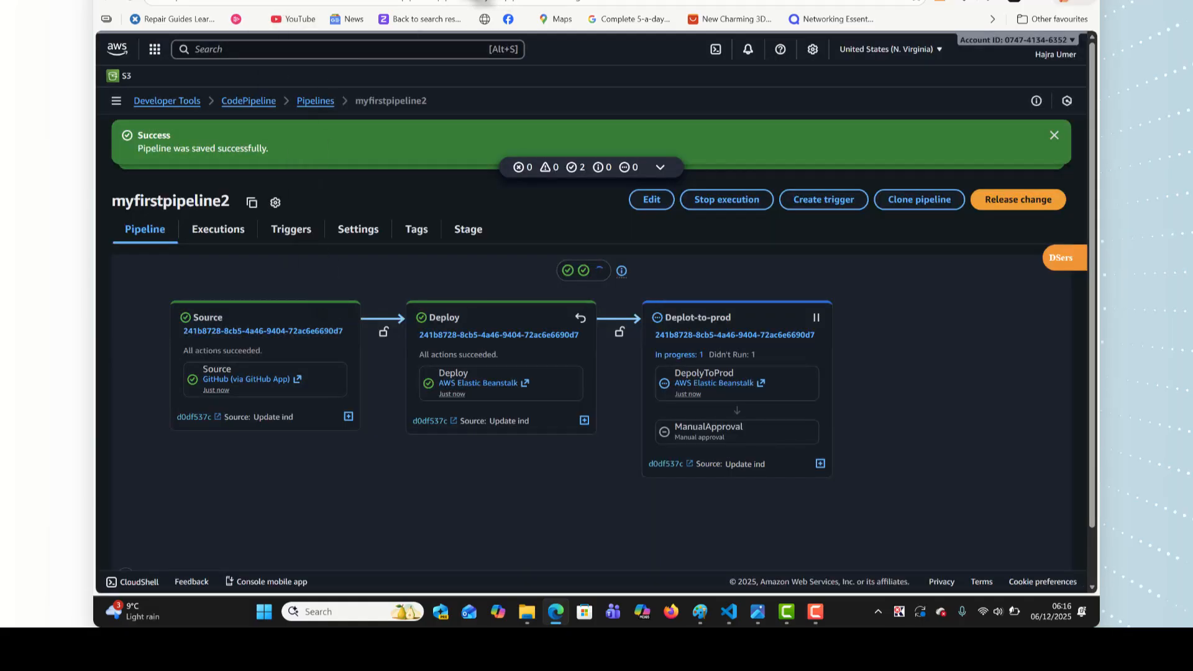
pyautogui.click(478, 3)
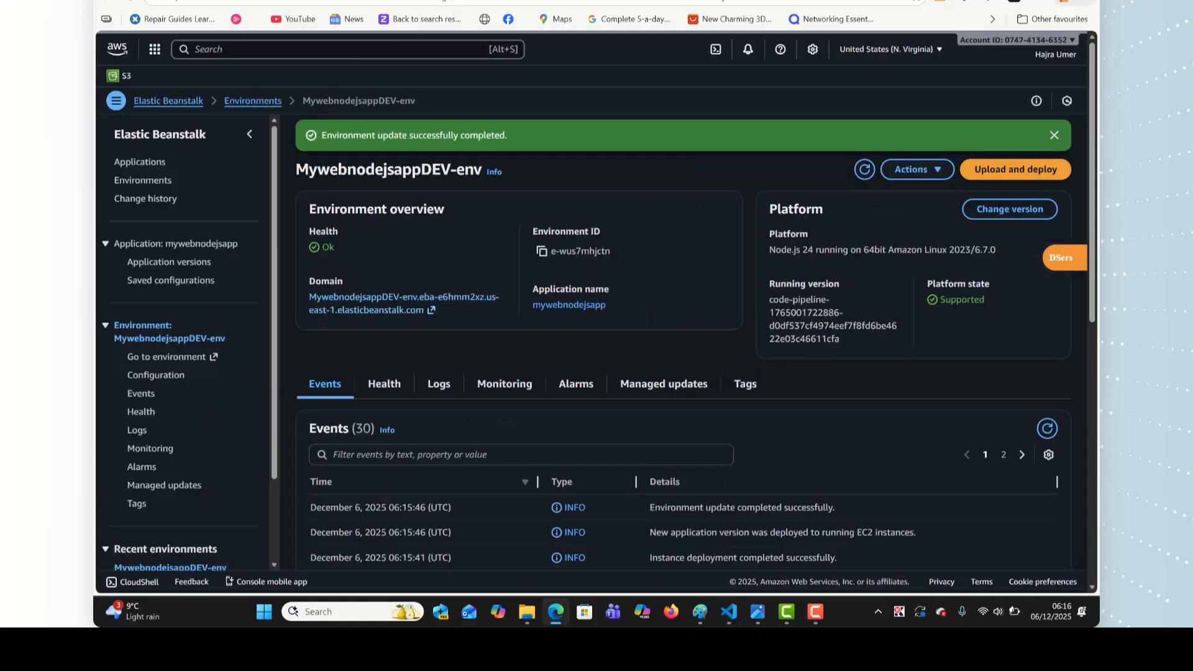
pyautogui.click(252, 101)
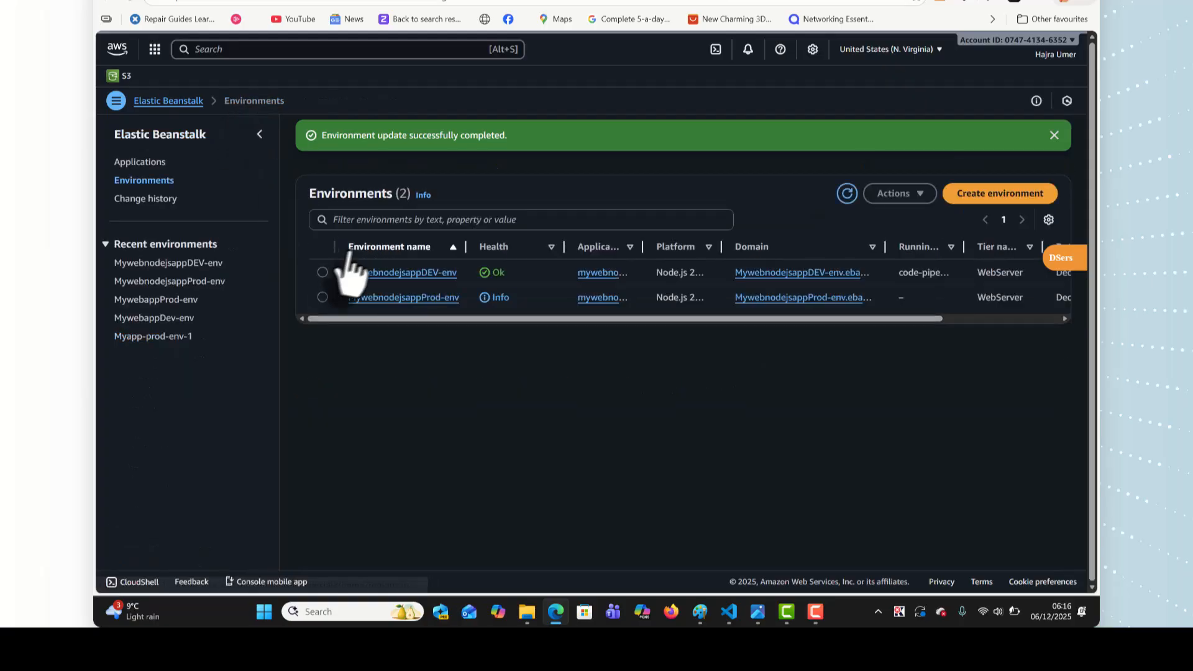
pyautogui.click(384, 298)
pyautogui.click(390, 324)
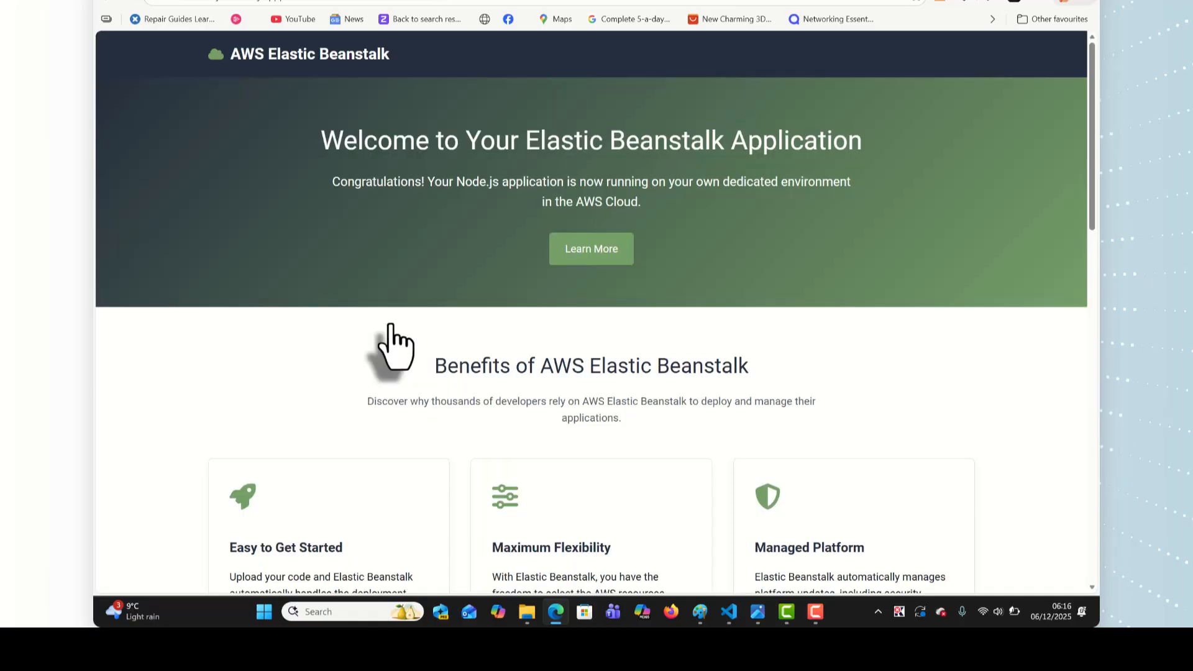
pyautogui.scroll(-3, 524, 292)
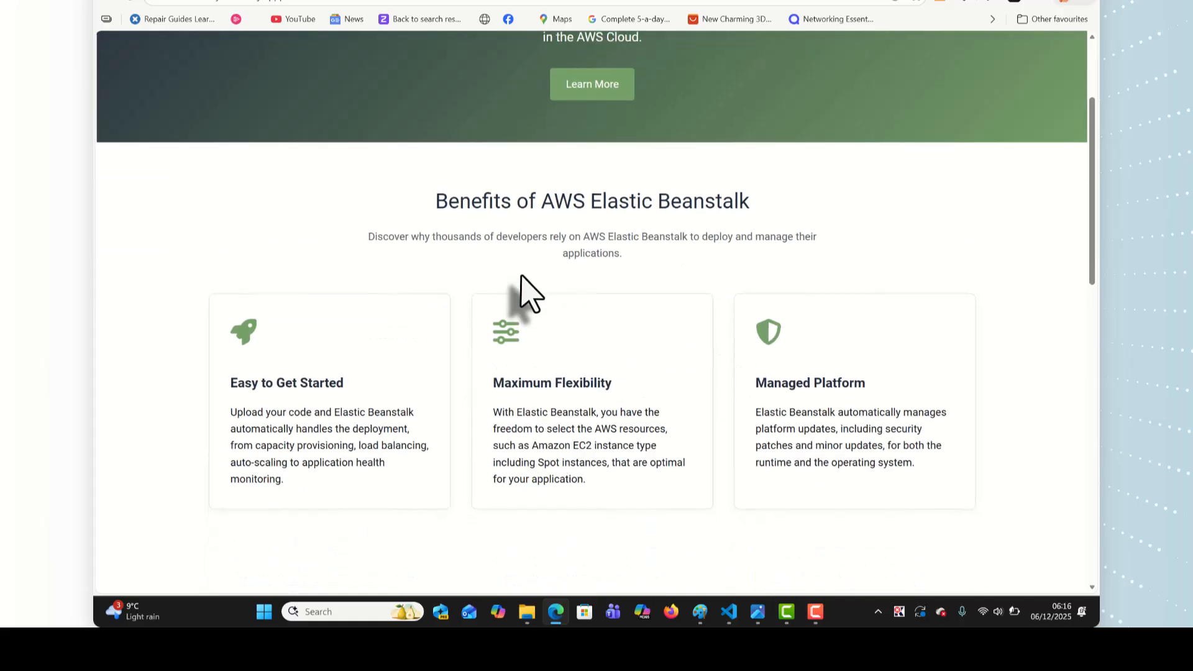
pyautogui.scroll(3, 527, 293)
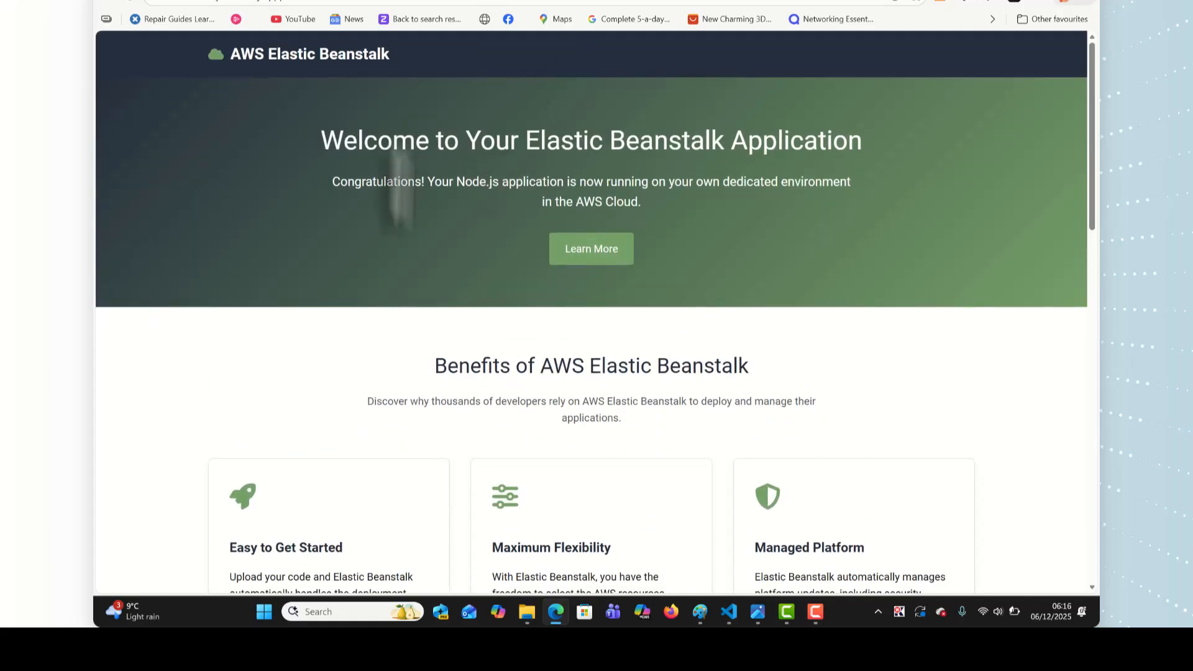
# Step: Approve the ManualApproval action in myfirstpipeline2's Deplot-to-prod stage with the comment "Looks Good" and submit the review
pyautogui.click(273, 5)
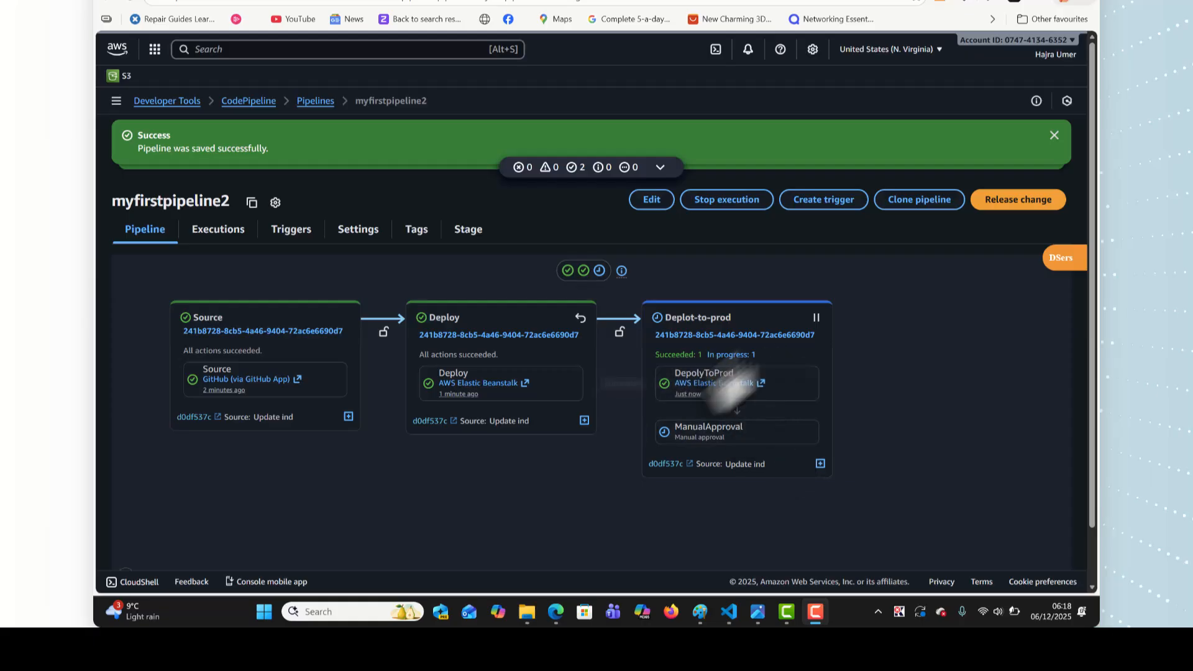
pyautogui.click(705, 433)
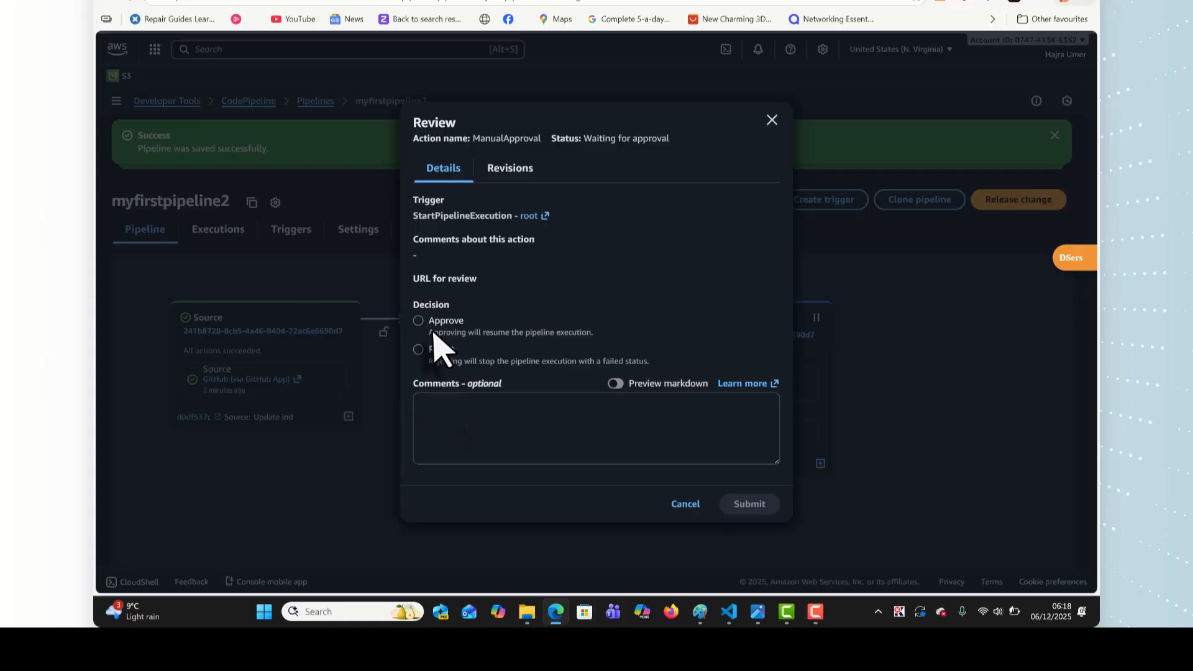
pyautogui.click(419, 322)
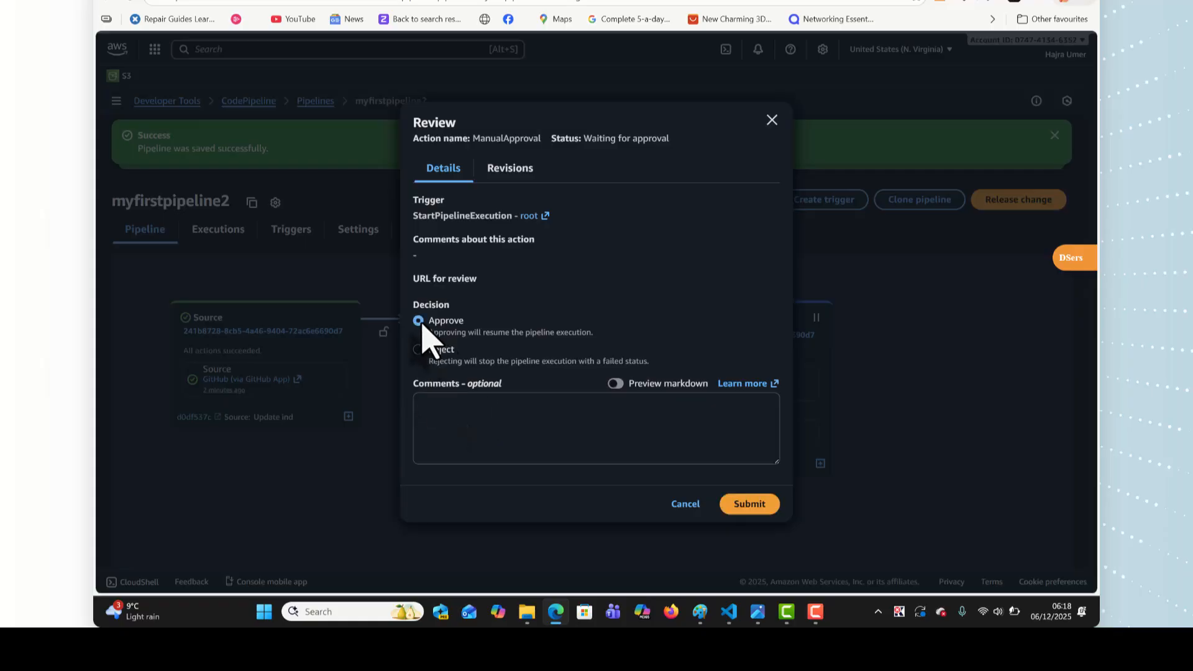
pyautogui.click(435, 405)
pyautogui.write('Looks Good')
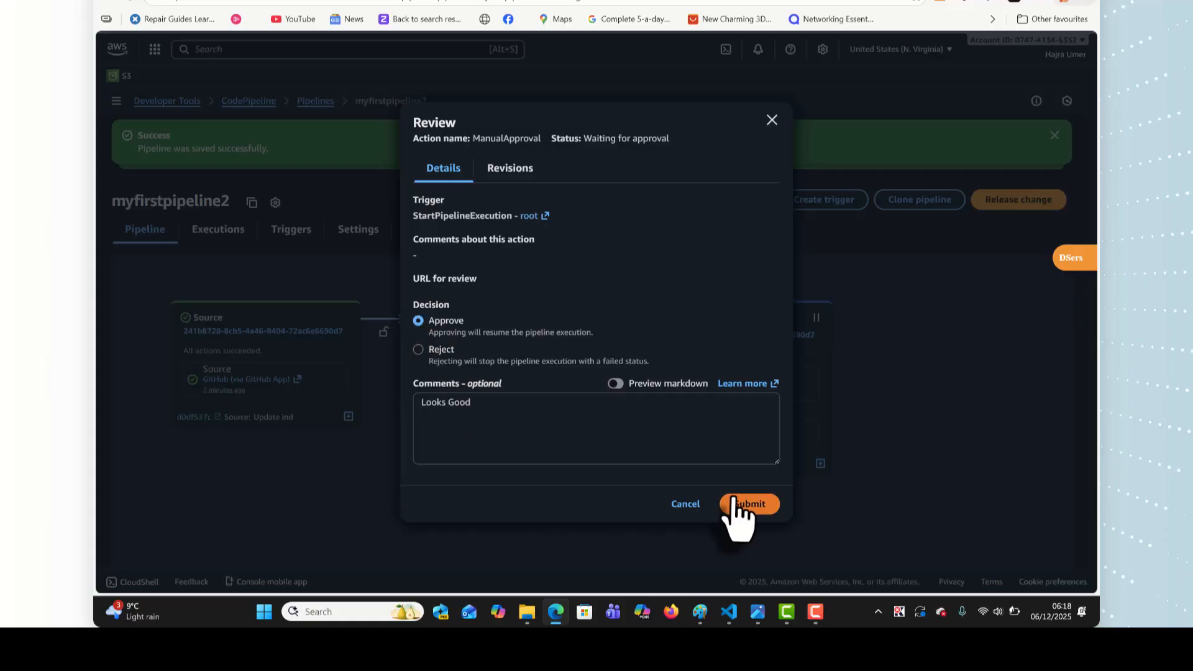
pyautogui.click(743, 504)
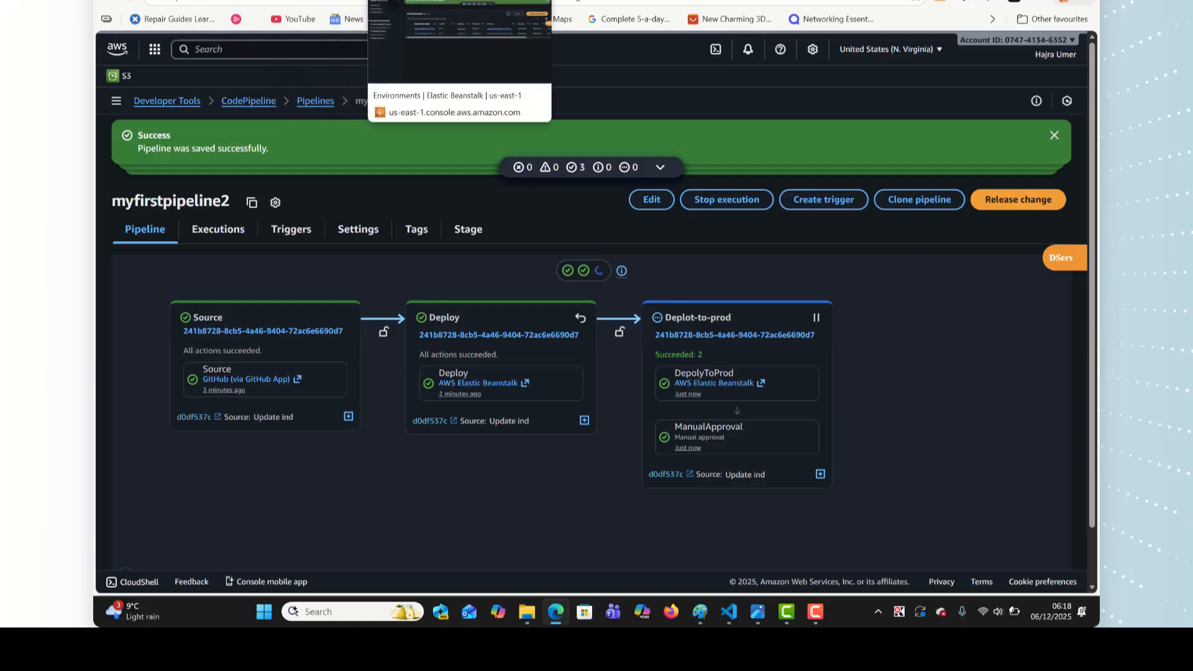
# Step: Return to the Elastic Beanstalk environments, open MywebnodejsappProd-env, and inspect its deployed site through the domain link
pyautogui.click(397, 3)
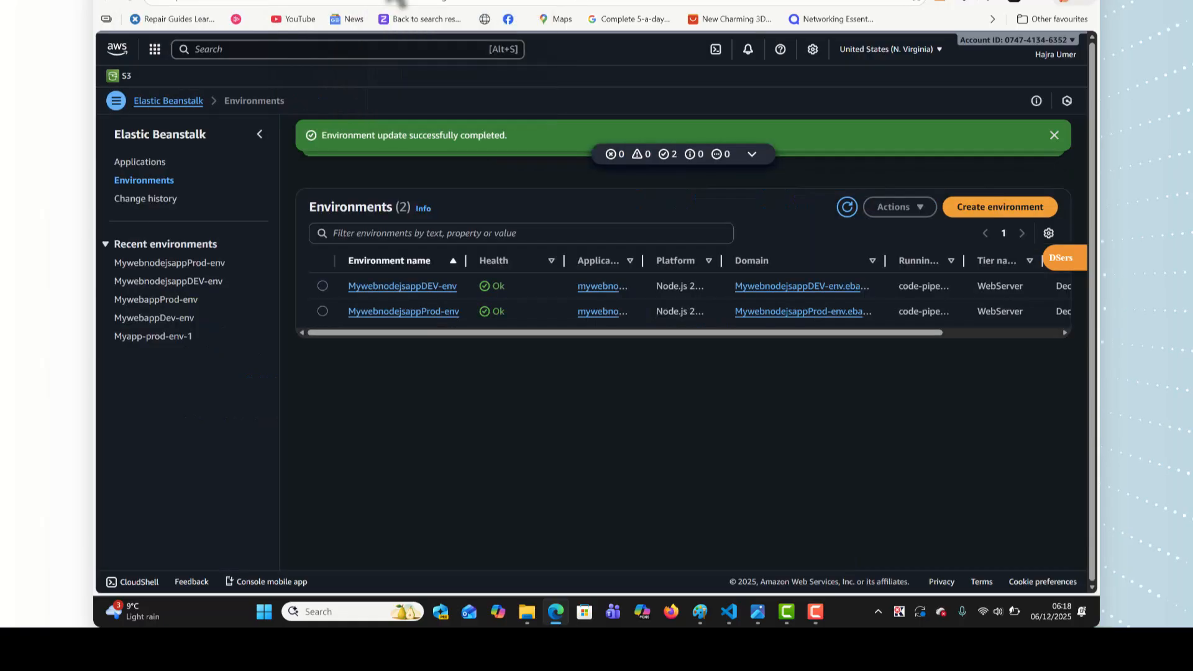
pyautogui.click(413, 312)
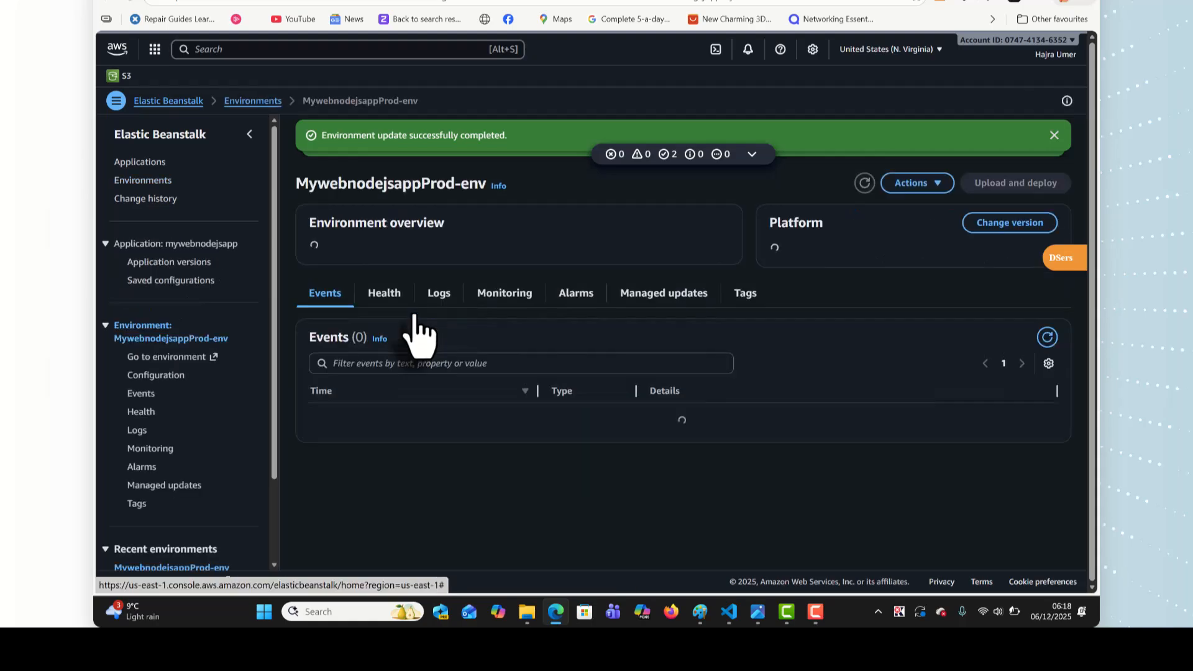
pyautogui.click(381, 326)
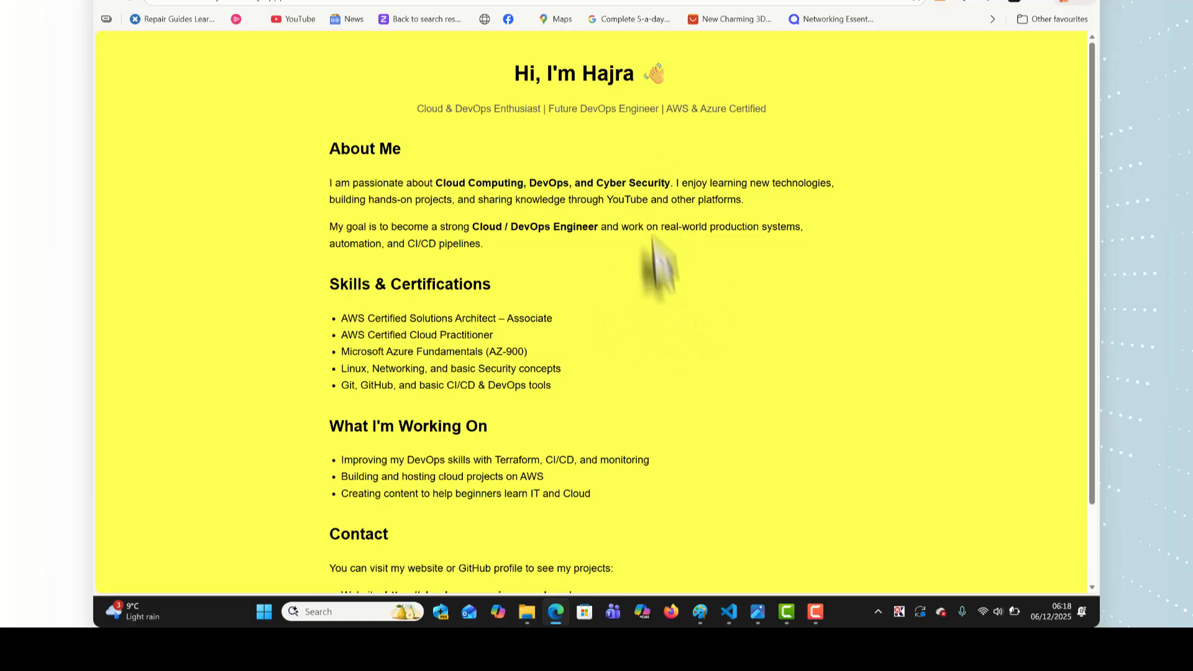
pyautogui.scroll(-3, 891, 306)
pyautogui.scroll(3, 892, 306)
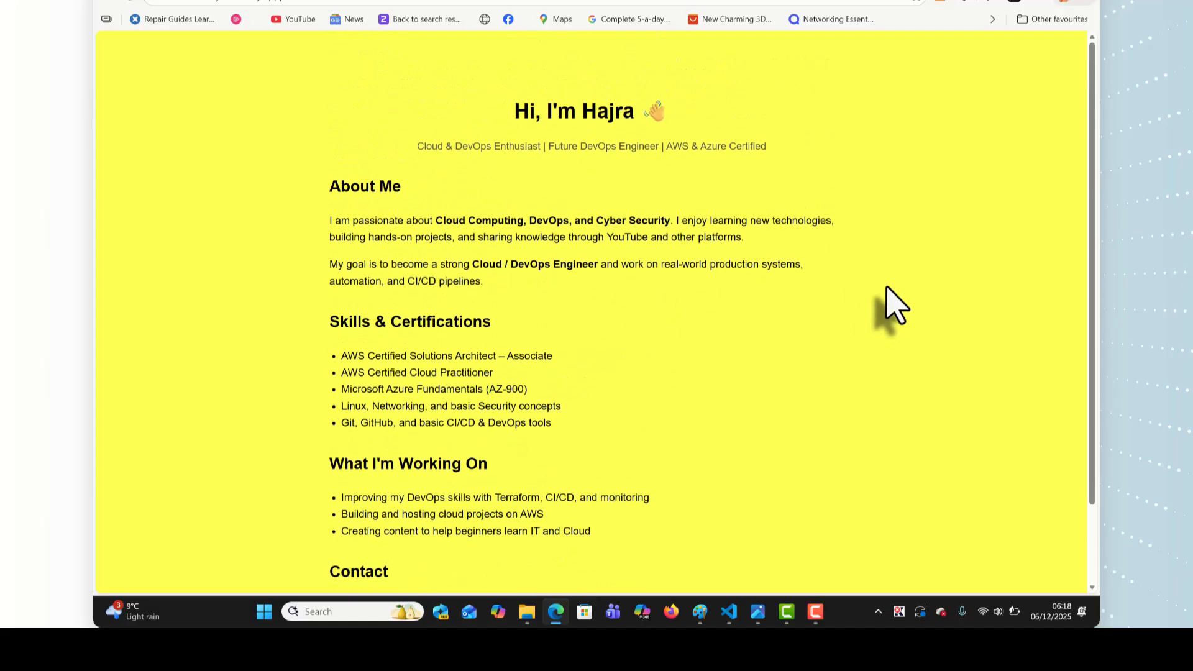